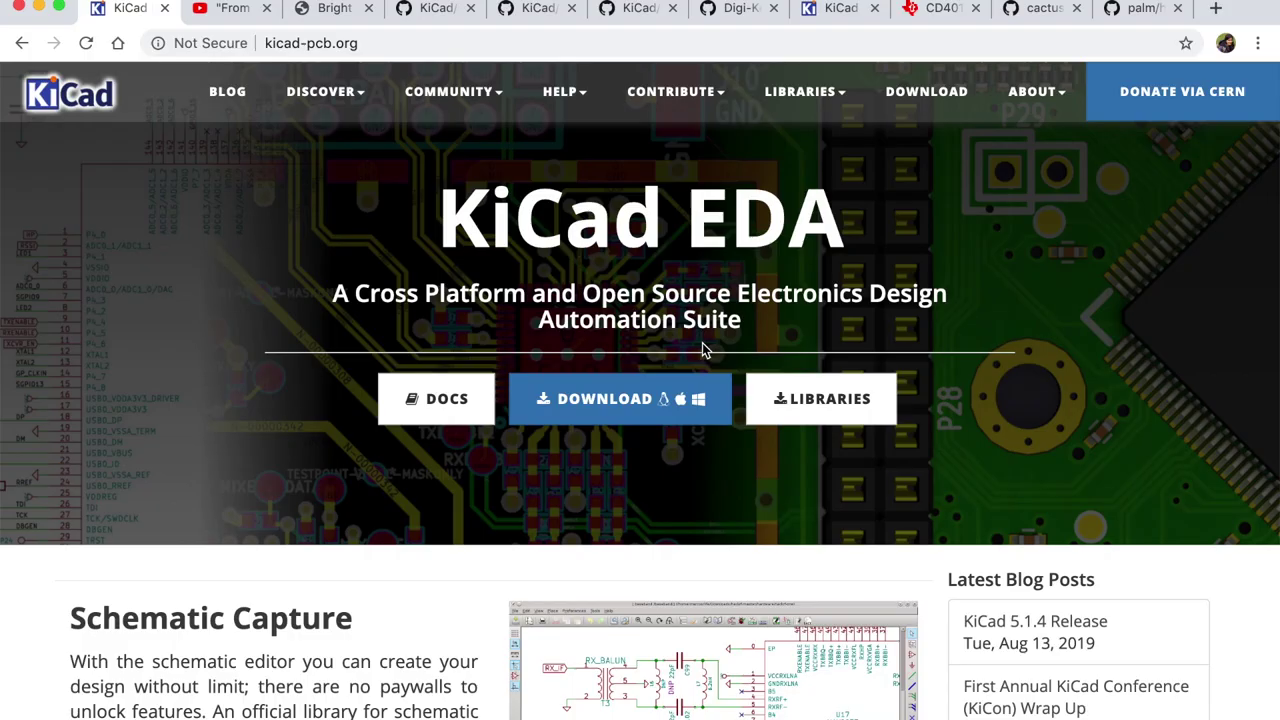
# - Scroll down and back up through the kicad-pcb.org homepage to look over its content
pyautogui.scroll(-2, 702, 350)
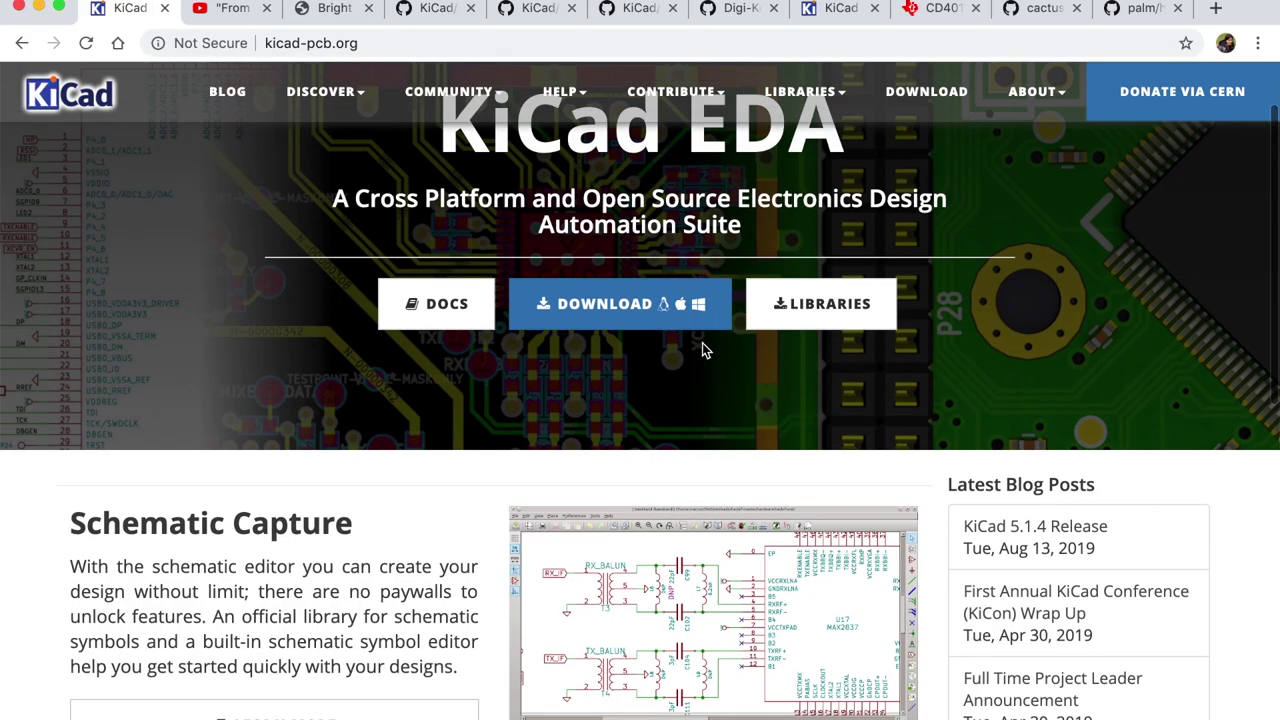
pyautogui.scroll(-1, 702, 350)
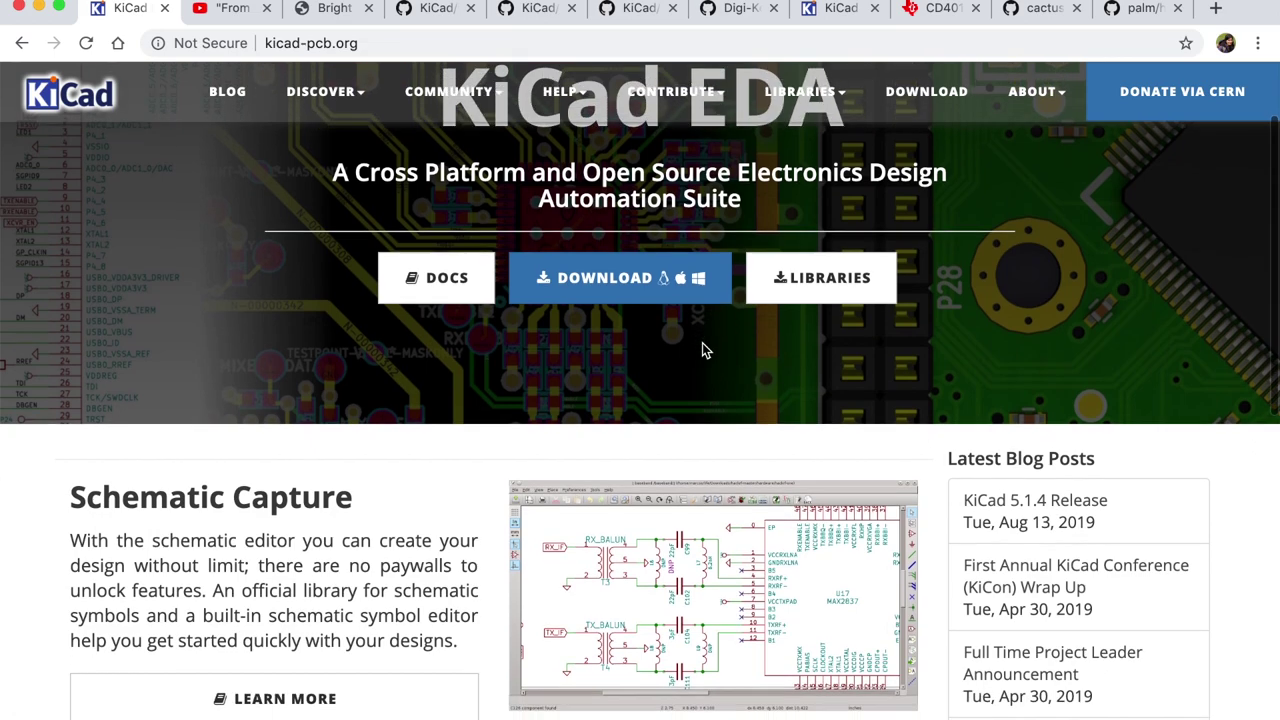
pyautogui.scroll(-3, 702, 350)
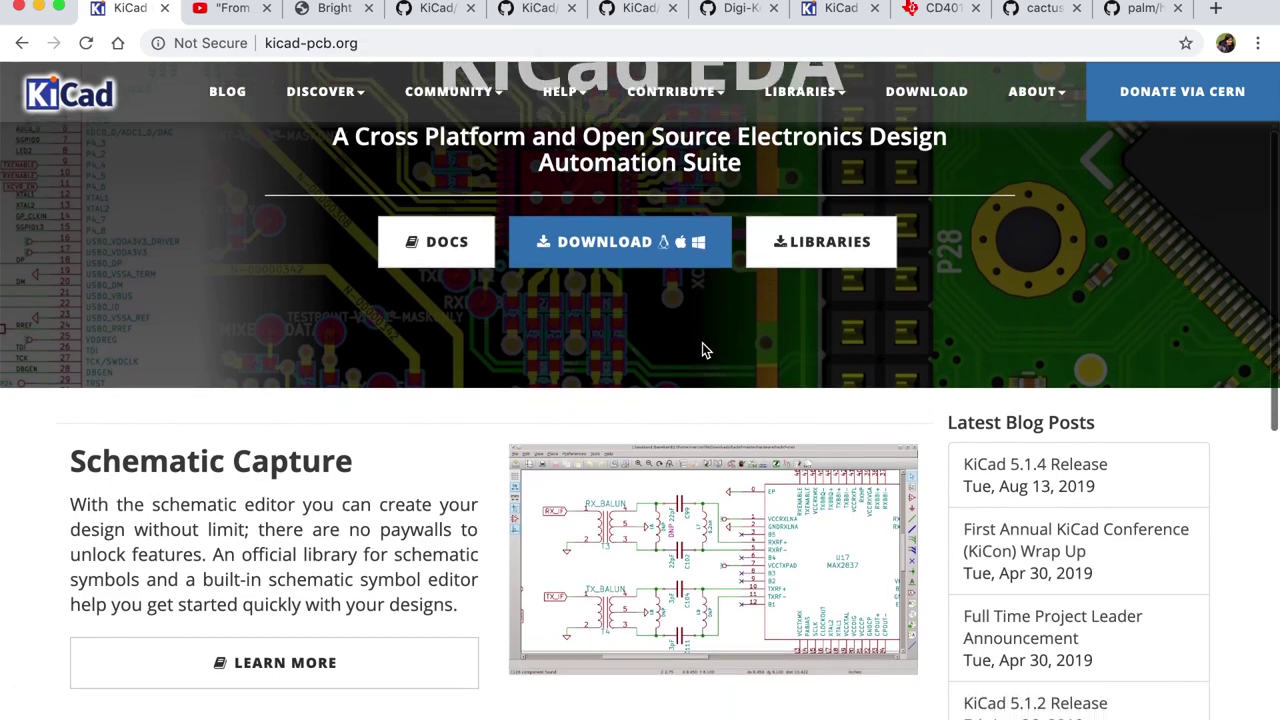
pyautogui.scroll(-4, 704, 350)
pyautogui.scroll(-3, 704, 350)
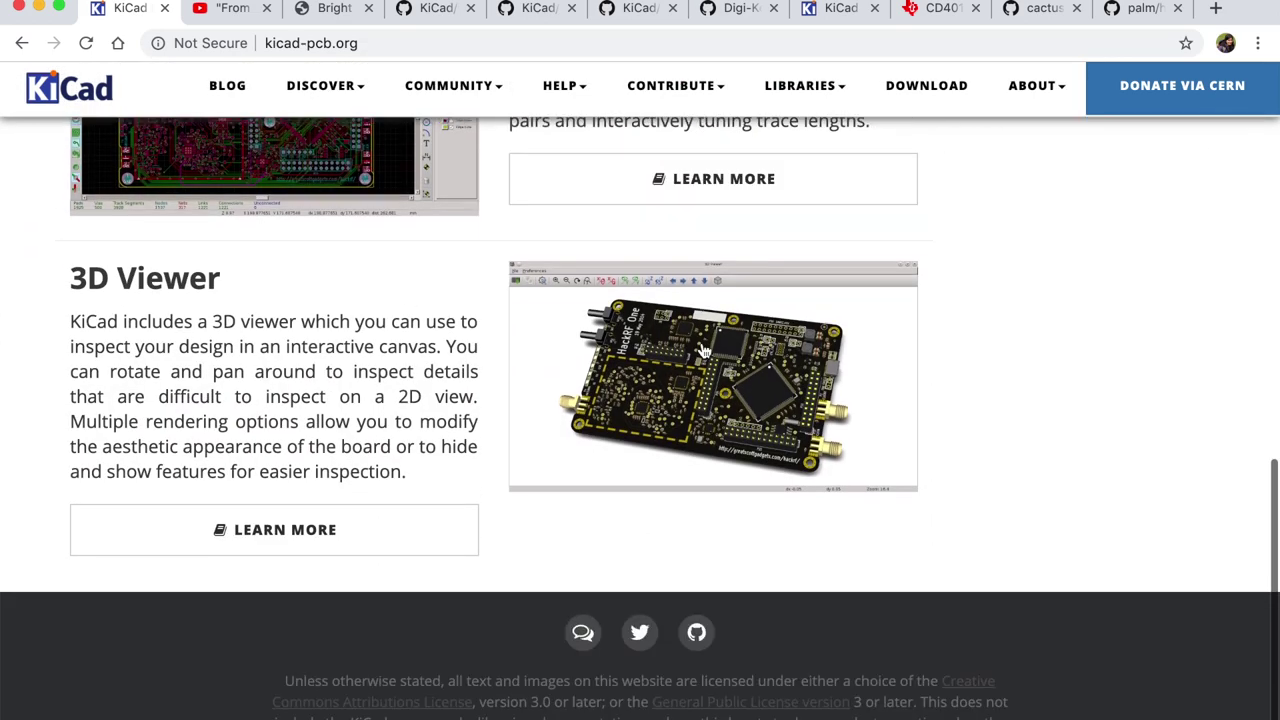
pyautogui.scroll(10, 704, 350)
pyautogui.scroll(3, 704, 350)
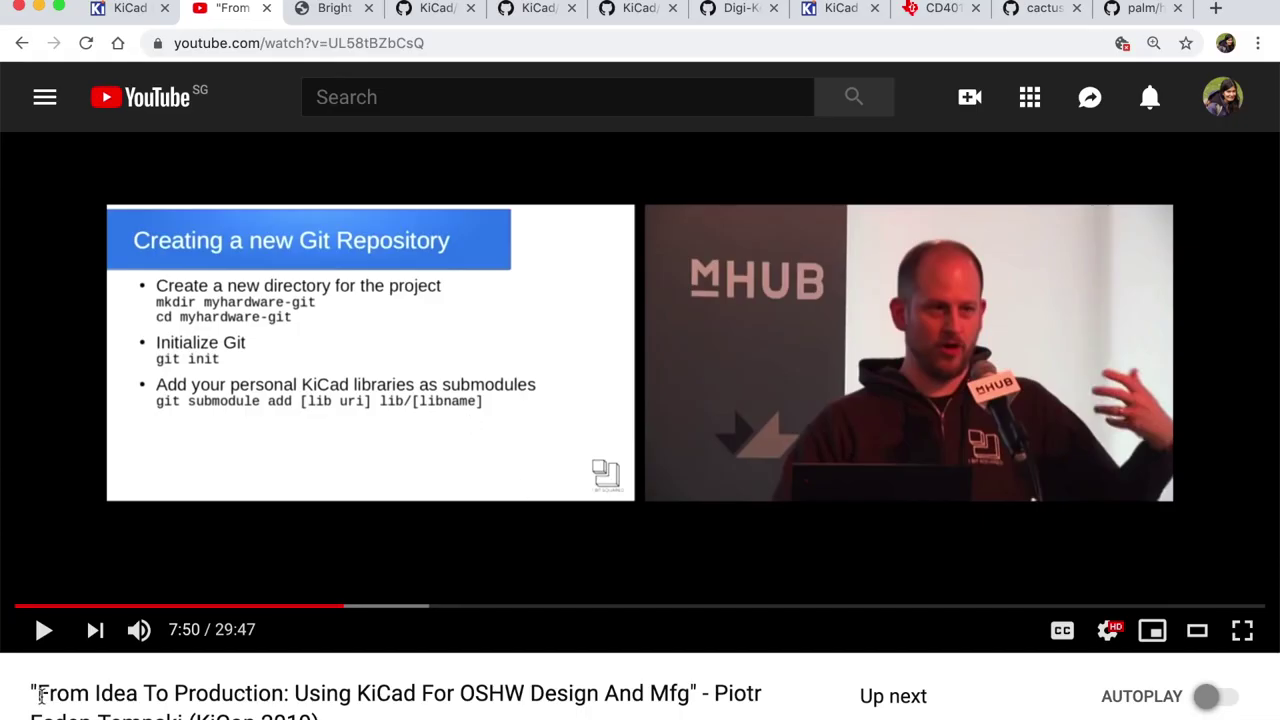
# - Highlight the talk's title, then the phrase 'KiCad libraries as submodules' in the slides PDF
pyautogui.moveTo(40, 693); pyautogui.dragTo(282, 693)
pyautogui.click(322, 703)
pyautogui.click(352, 12)
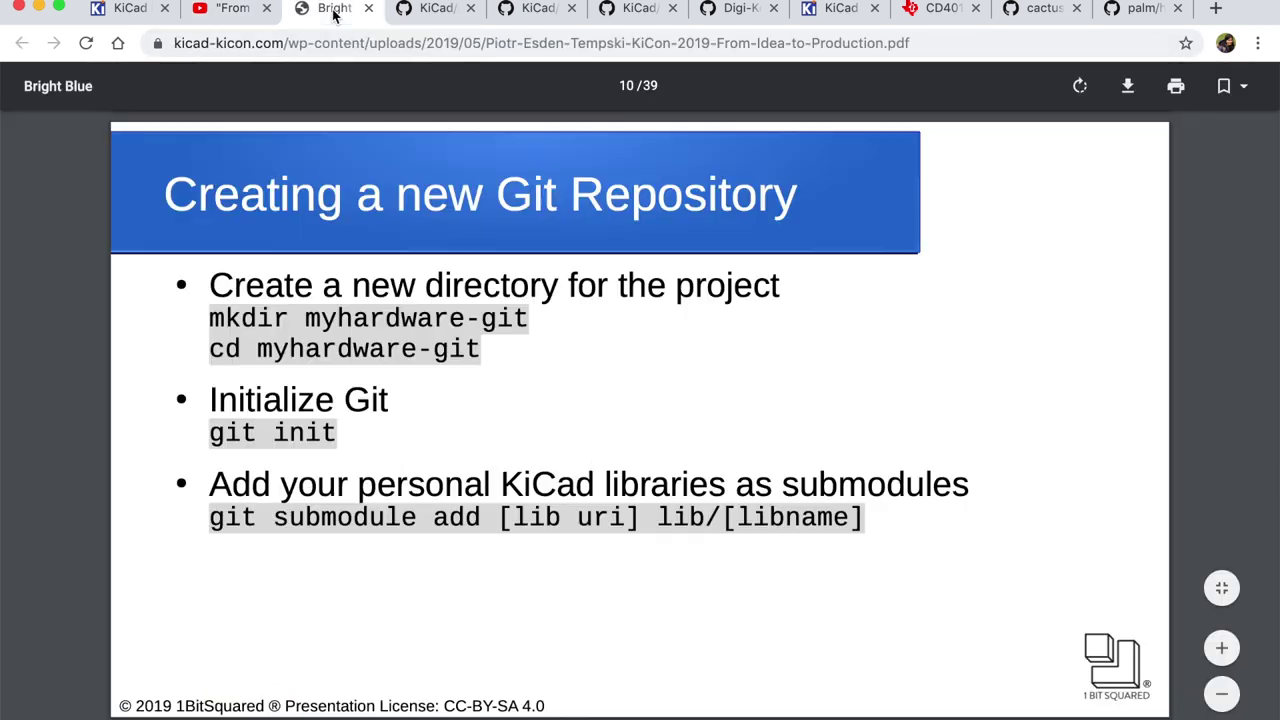
pyautogui.moveTo(503, 487); pyautogui.dragTo(974, 487)
pyautogui.click(934, 524)
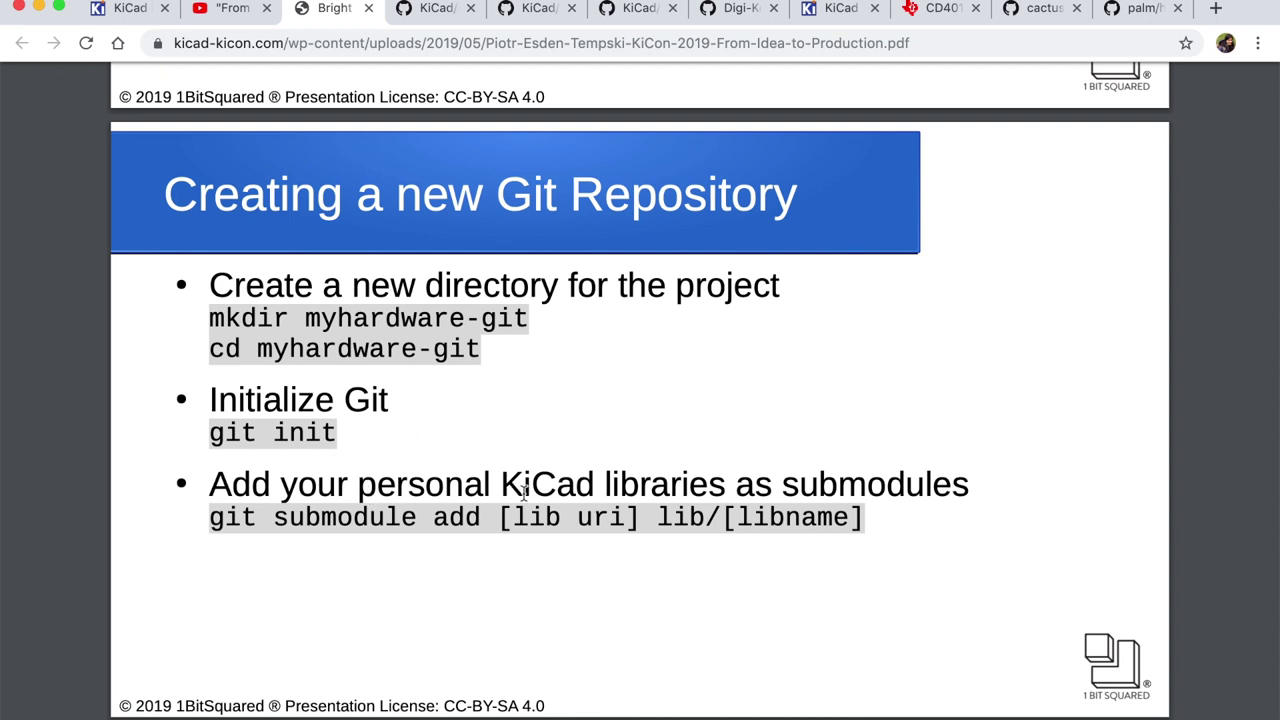
# - Highlight 'submodules' on the slide, then move on to the kicad-symbols GitHub repository
pyautogui.moveTo(785, 489); pyautogui.dragTo(994, 491)
pyautogui.click(910, 592)
pyautogui.hotkey('ctrl', 'Tab')
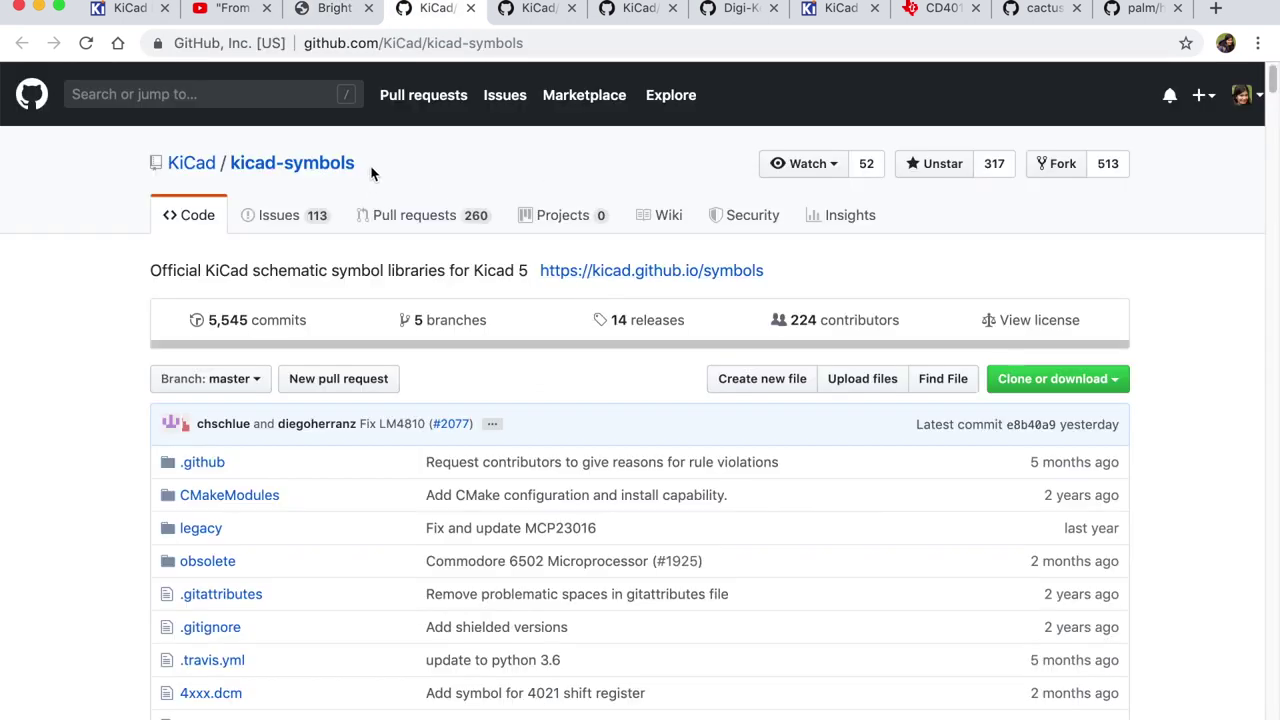
# - Review the kicad-symbols, kicad-footprints and kicad-packages3D GitHub repositories
pyautogui.moveTo(371, 172); pyautogui.dragTo(237, 165)
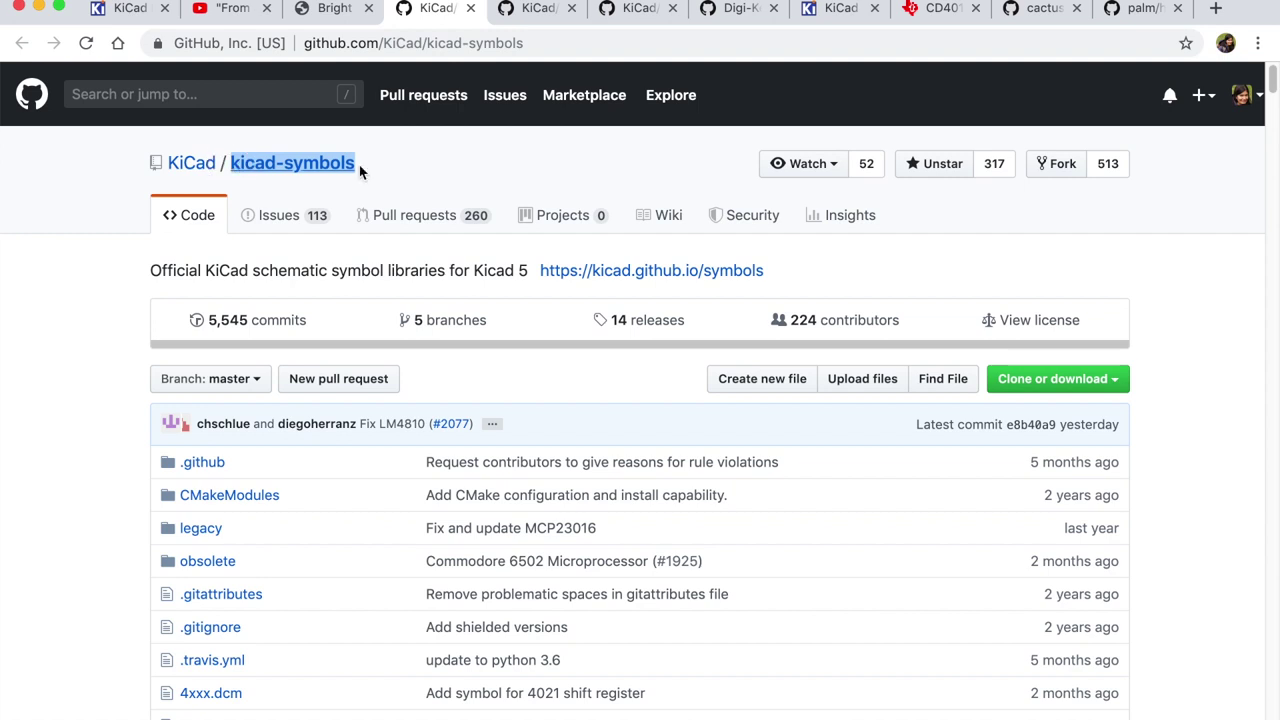
pyautogui.click(395, 172)
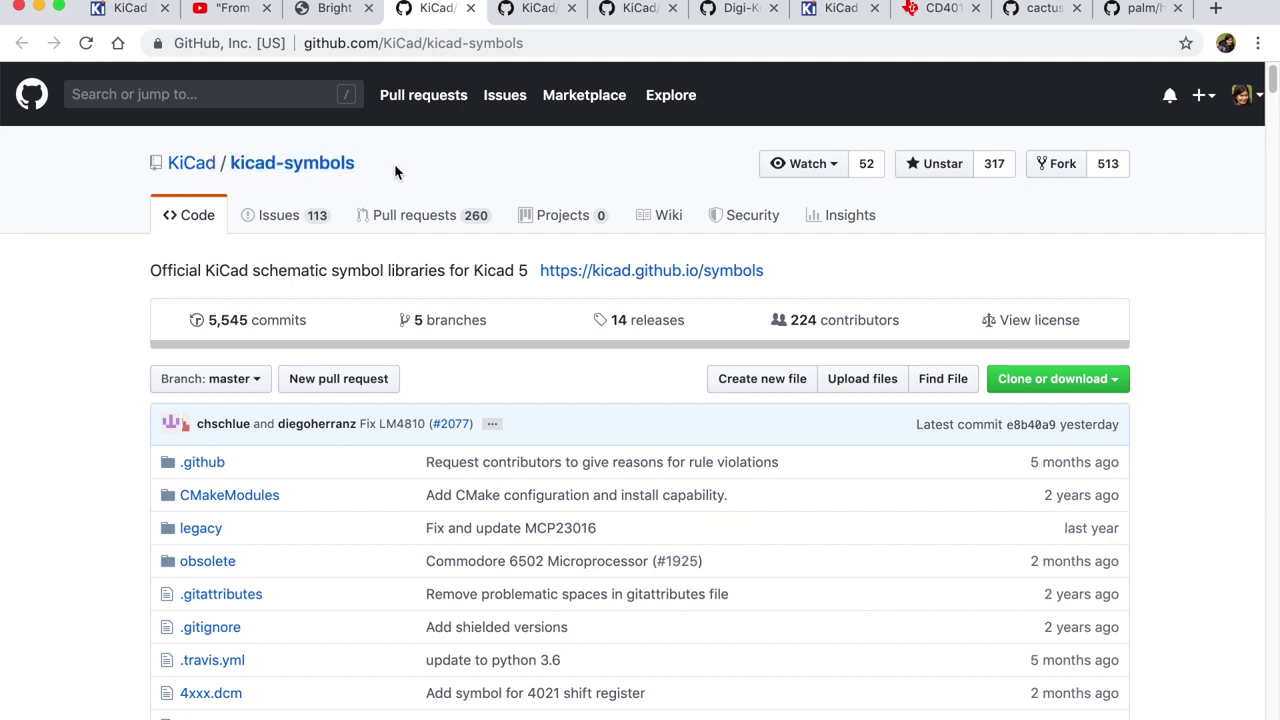
pyautogui.click(538, 14)
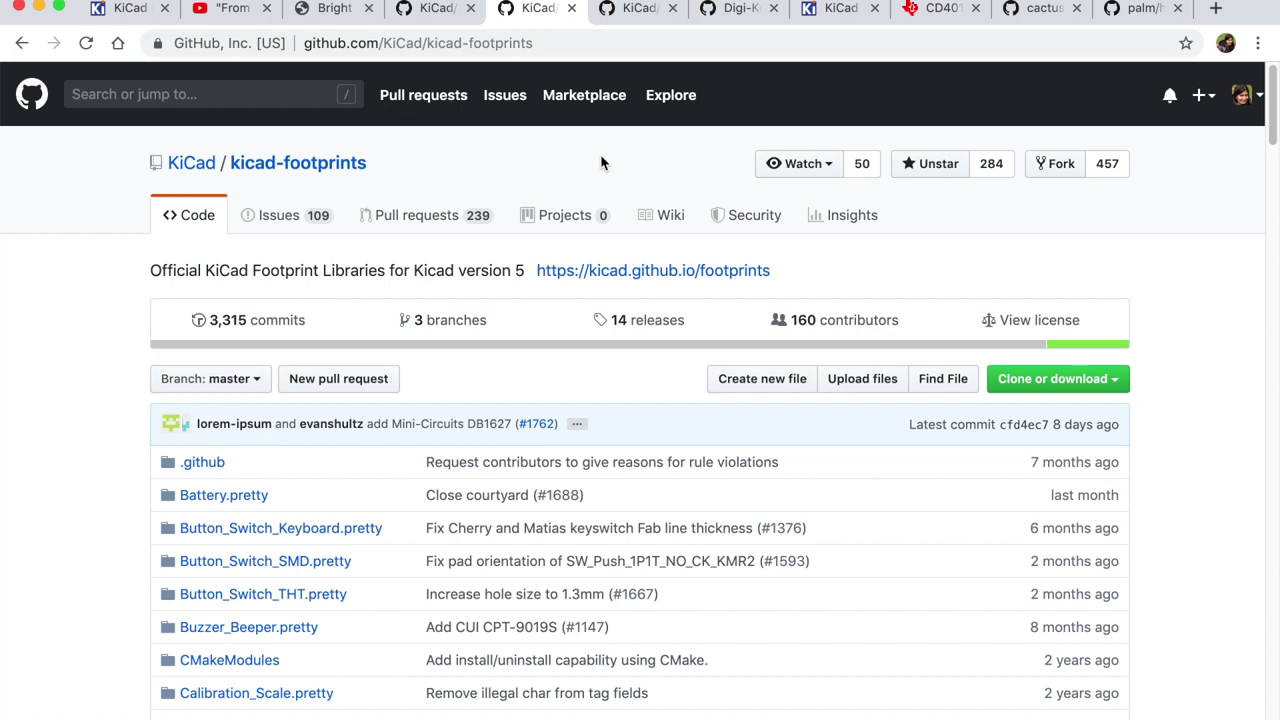
pyautogui.click(630, 12)
pyautogui.click(700, 170)
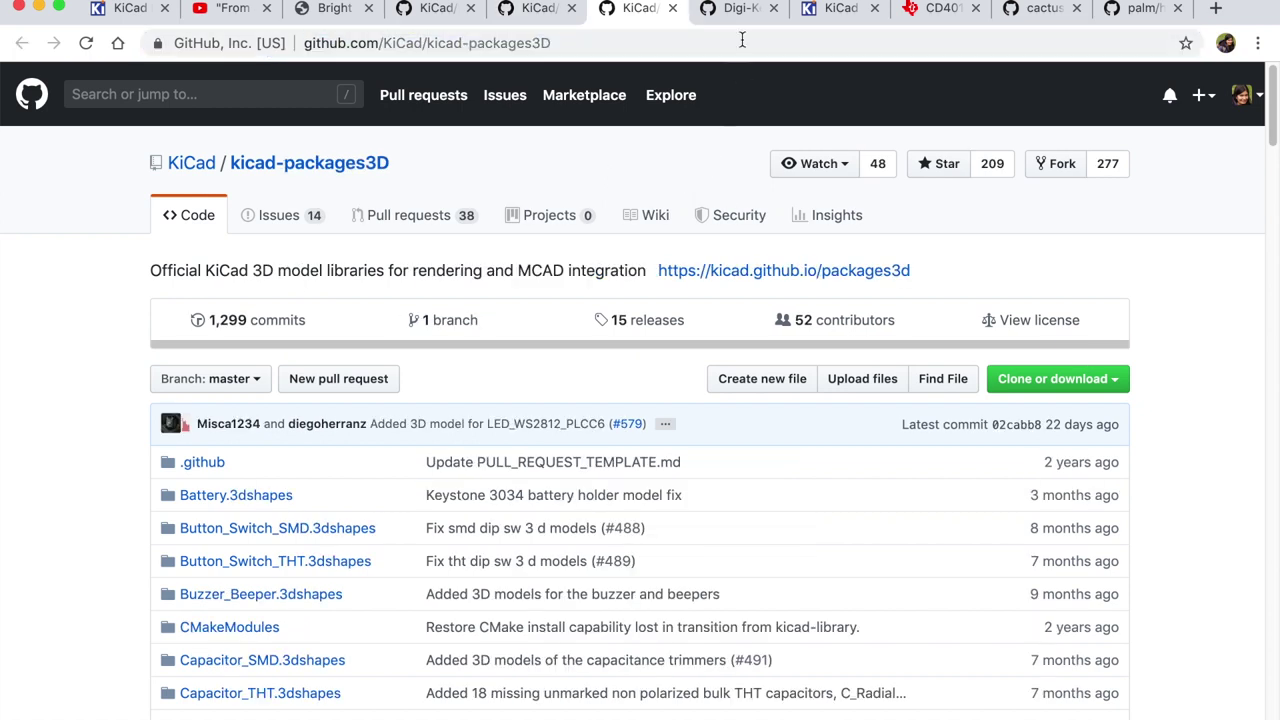
# - Look over the Digi-Key KiCad library repository, then launch KiCad through Spotlight
pyautogui.click(736, 12)
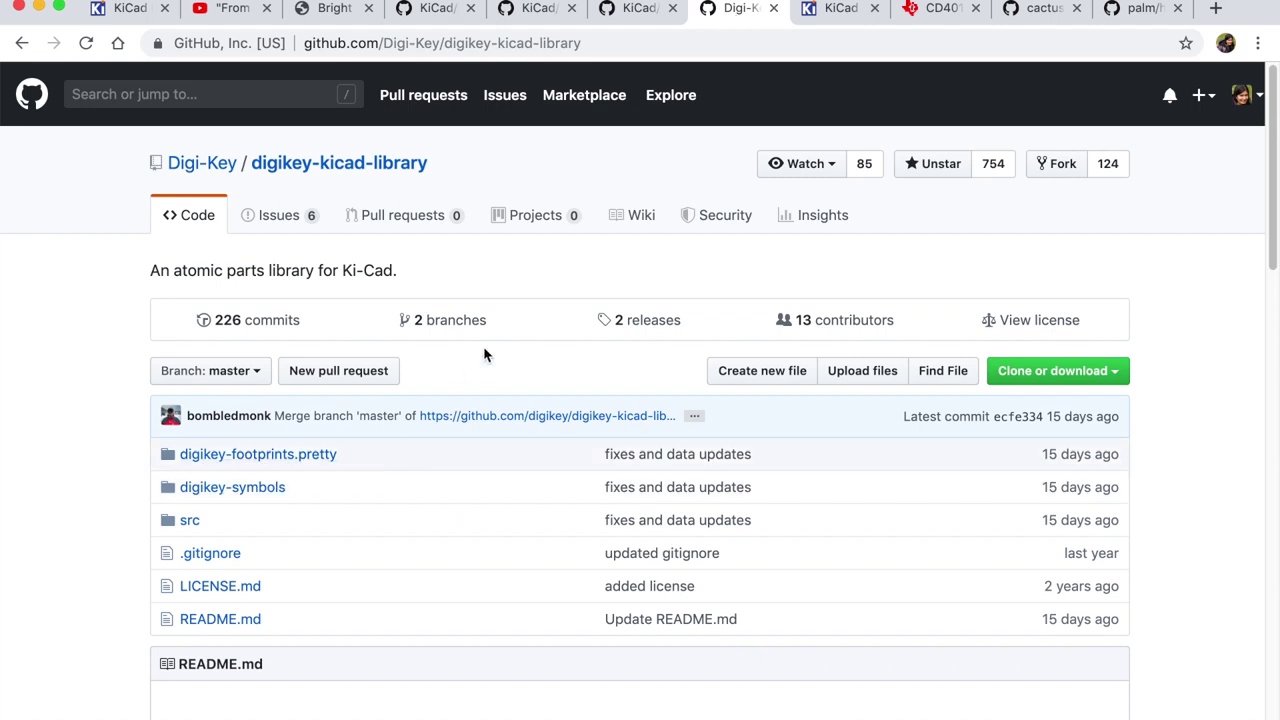
pyautogui.scroll(-1, 483, 346)
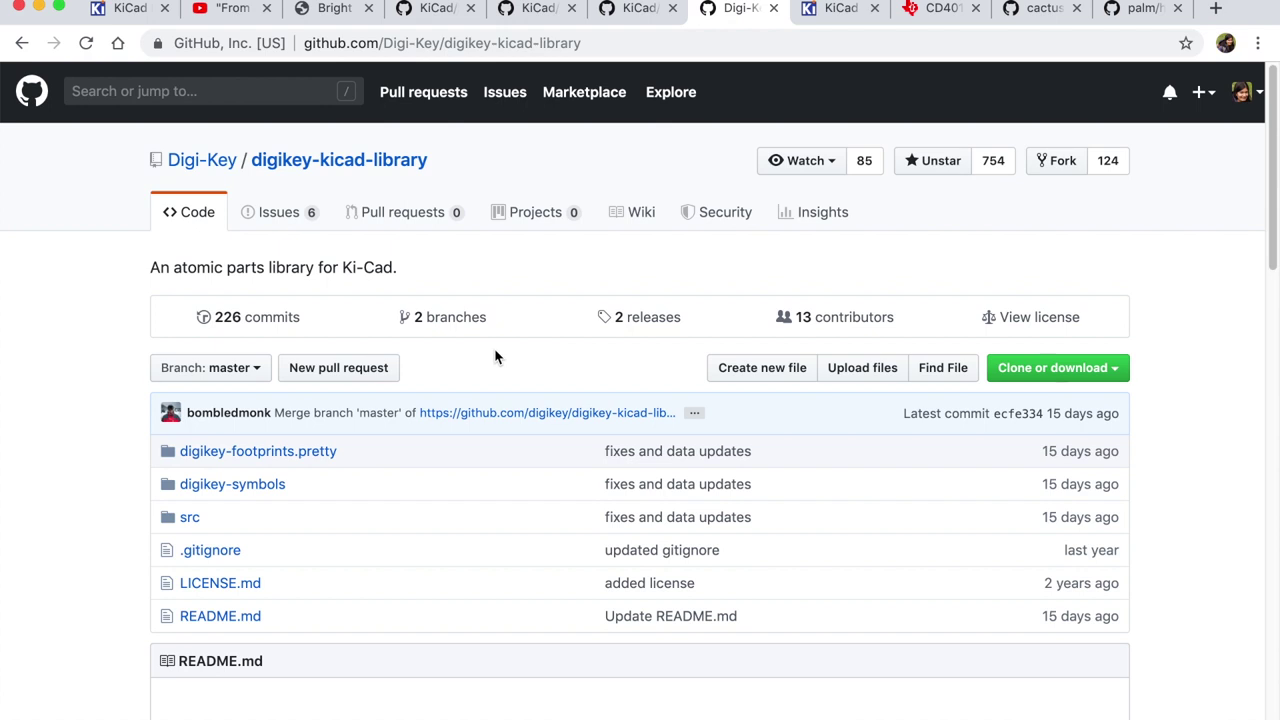
pyautogui.press('super+space')
pyautogui.write('kicad')
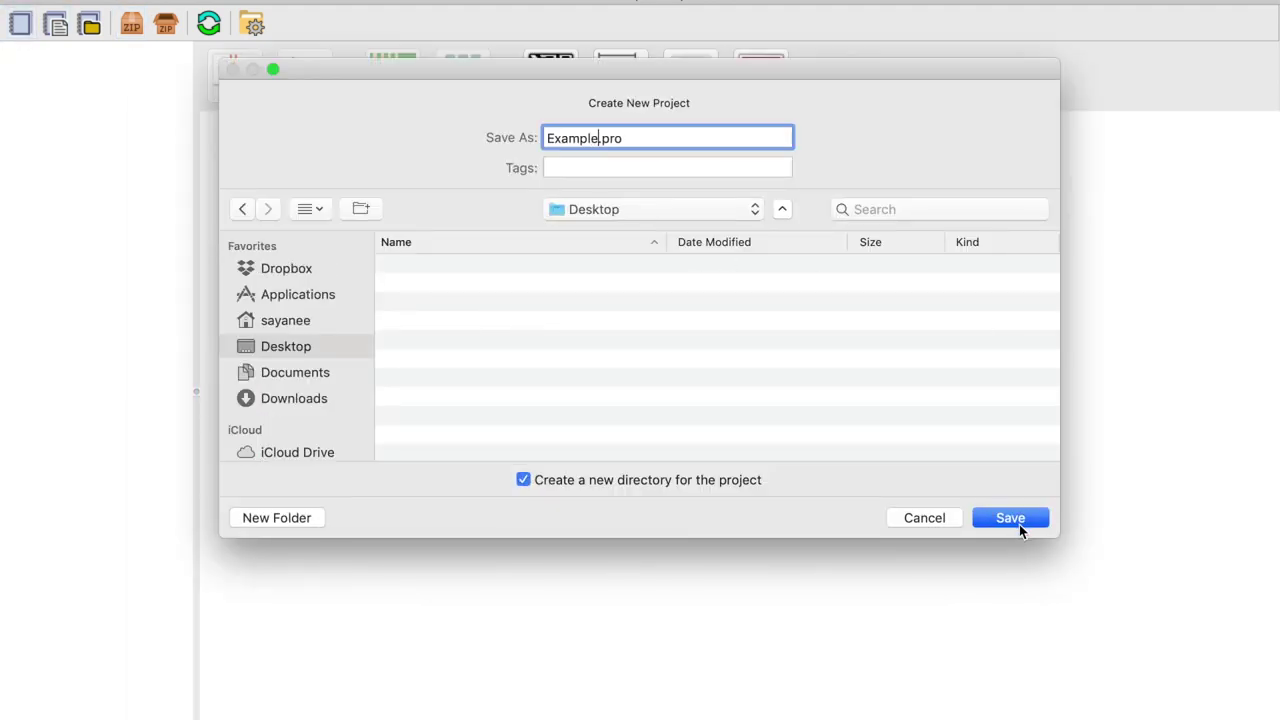
# - Save Example.pro in its own Desktop folder and review the Configure Paths settings without changes
pyautogui.click(1022, 521)
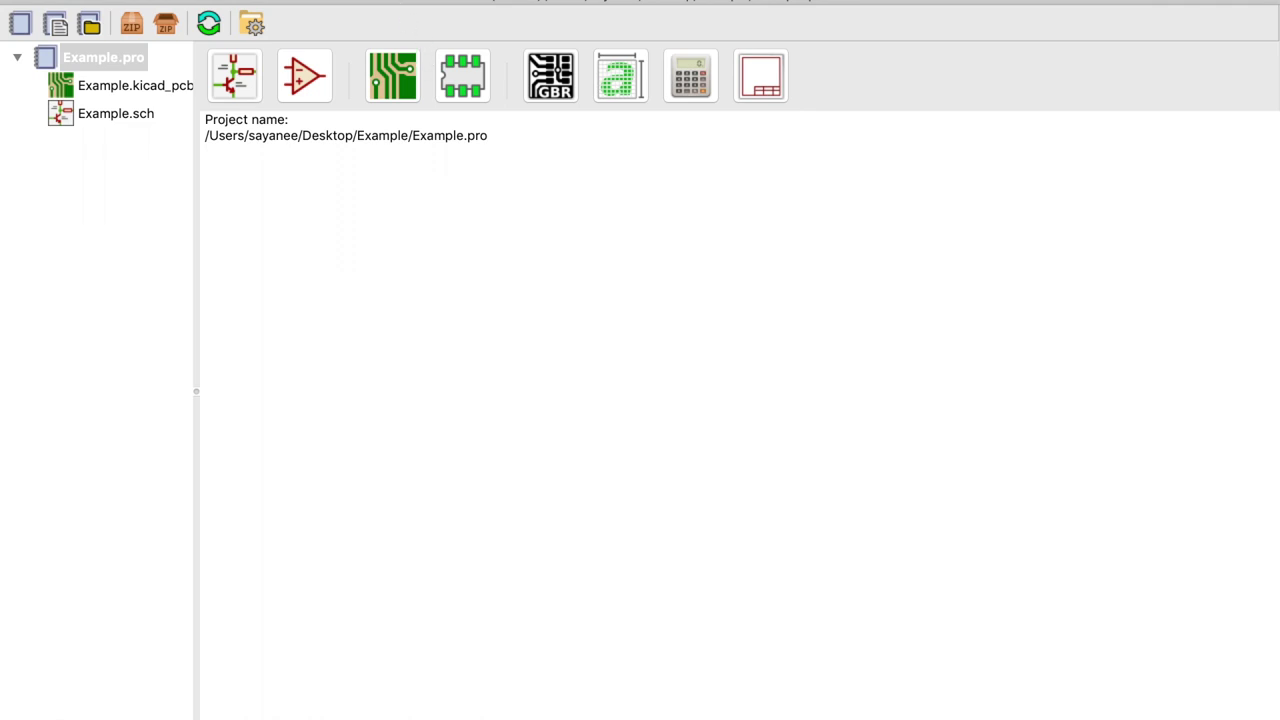
pyautogui.click(340, 0)
pyautogui.click(391, 3)
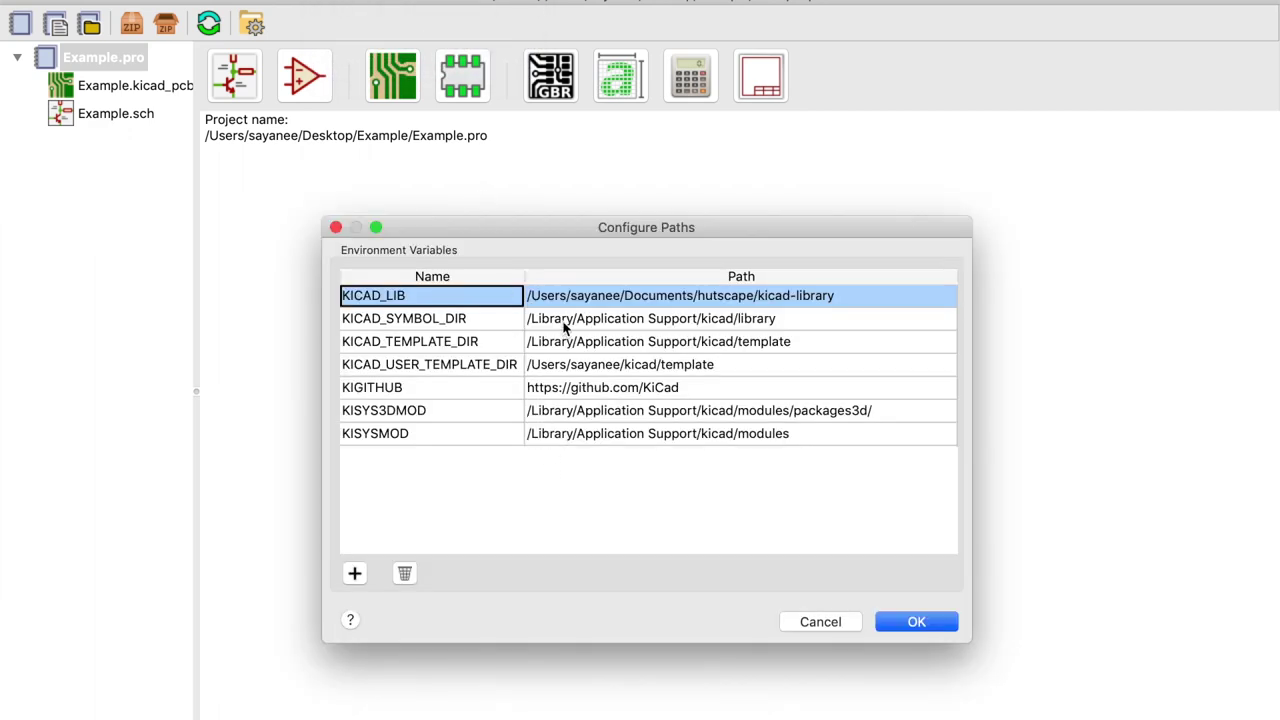
pyautogui.click(837, 623)
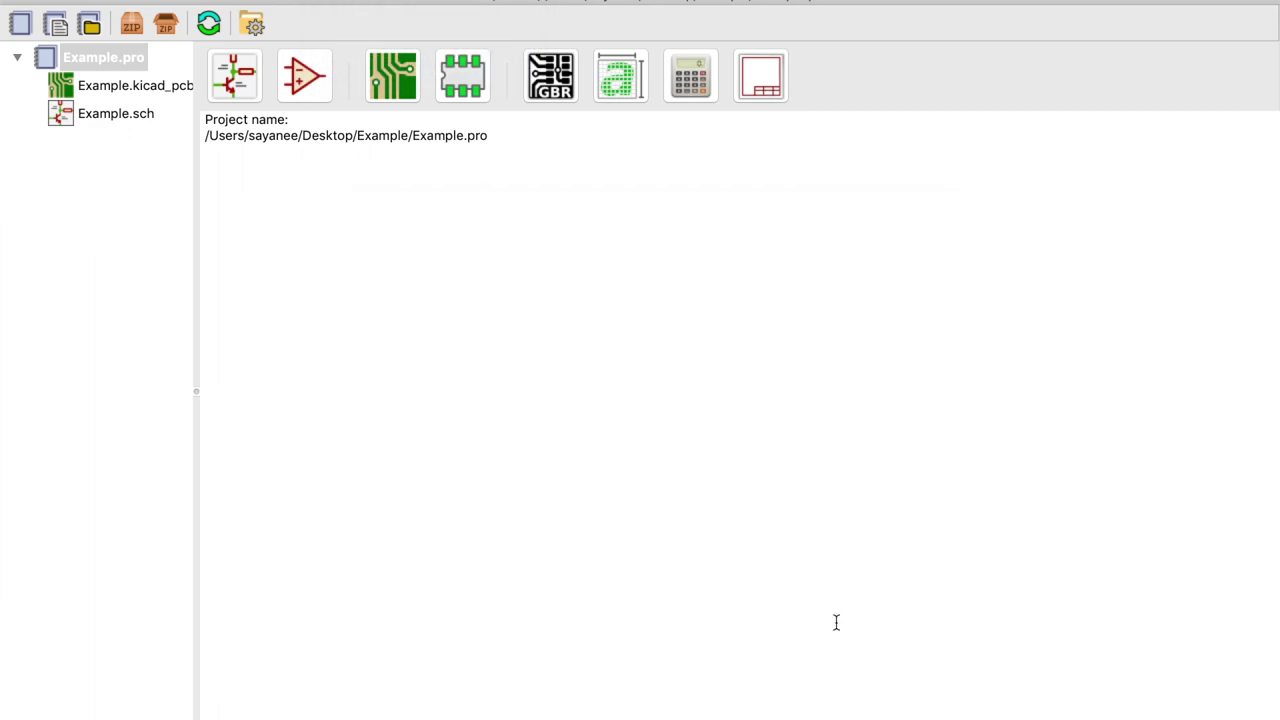
# - Dismiss the Preferences menu and open the Example.sch schematic in the editor
pyautogui.click(340, 0)
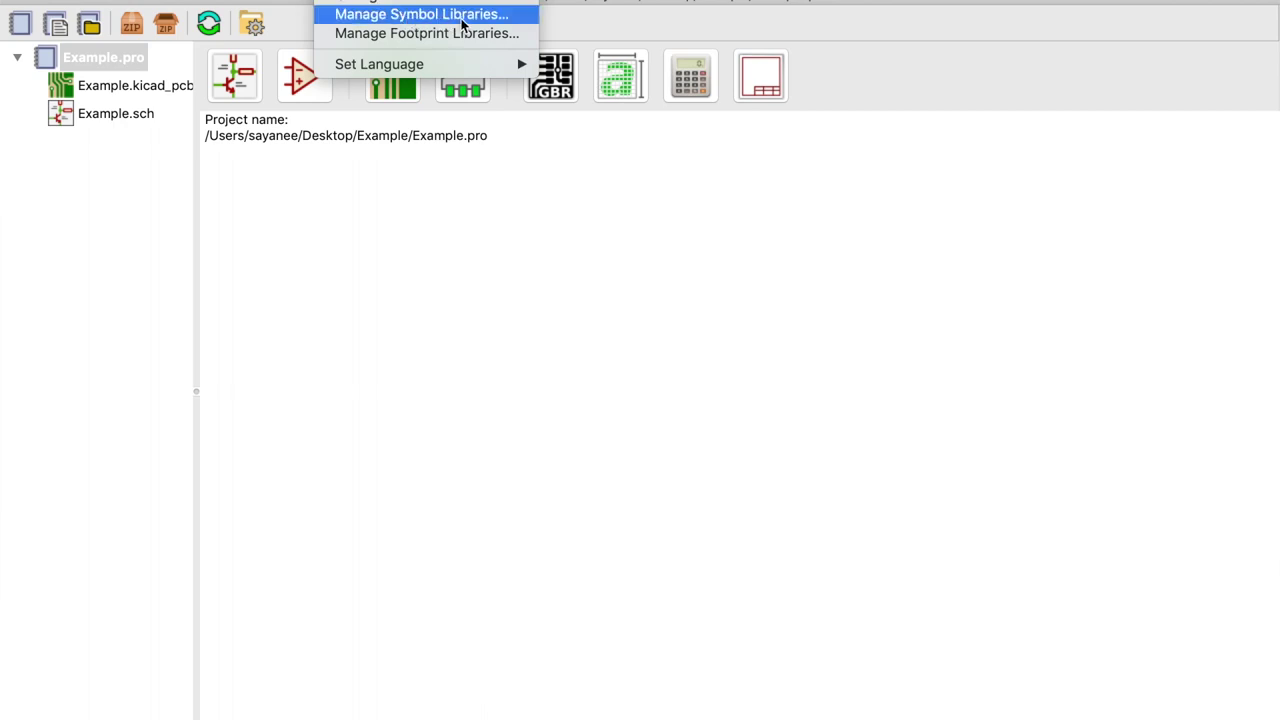
pyautogui.click(452, 188)
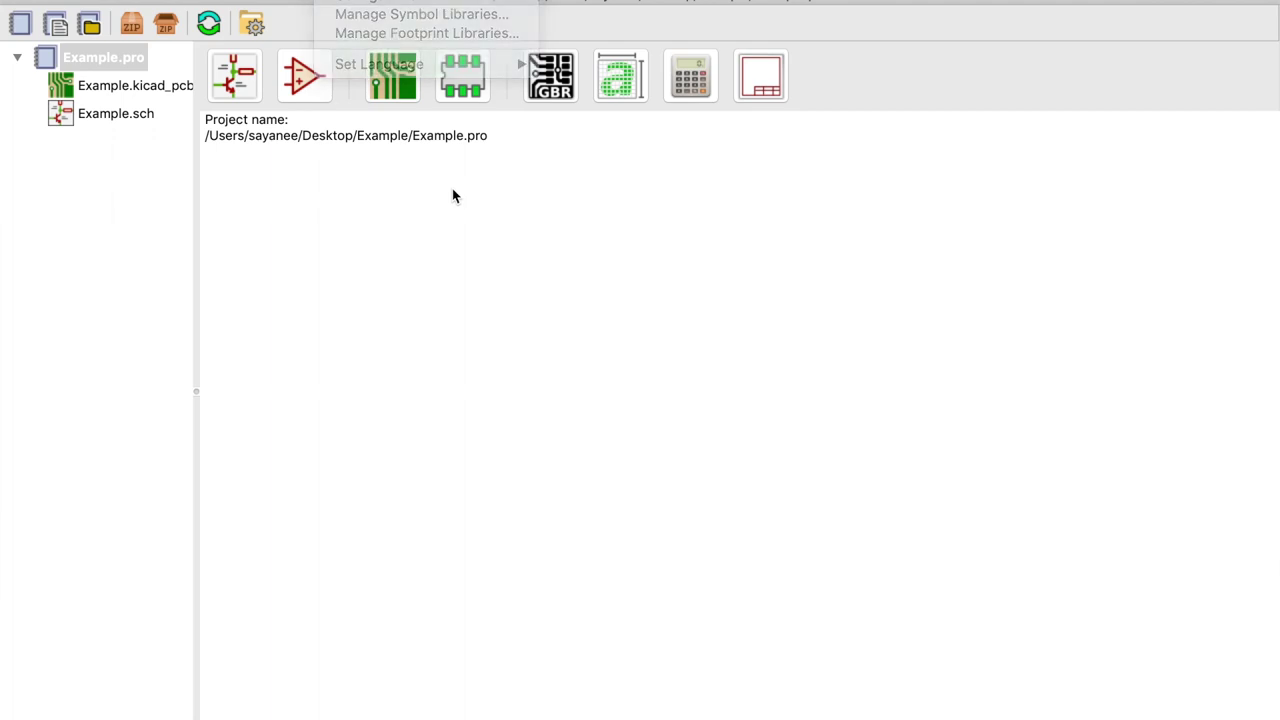
pyautogui.click(234, 80)
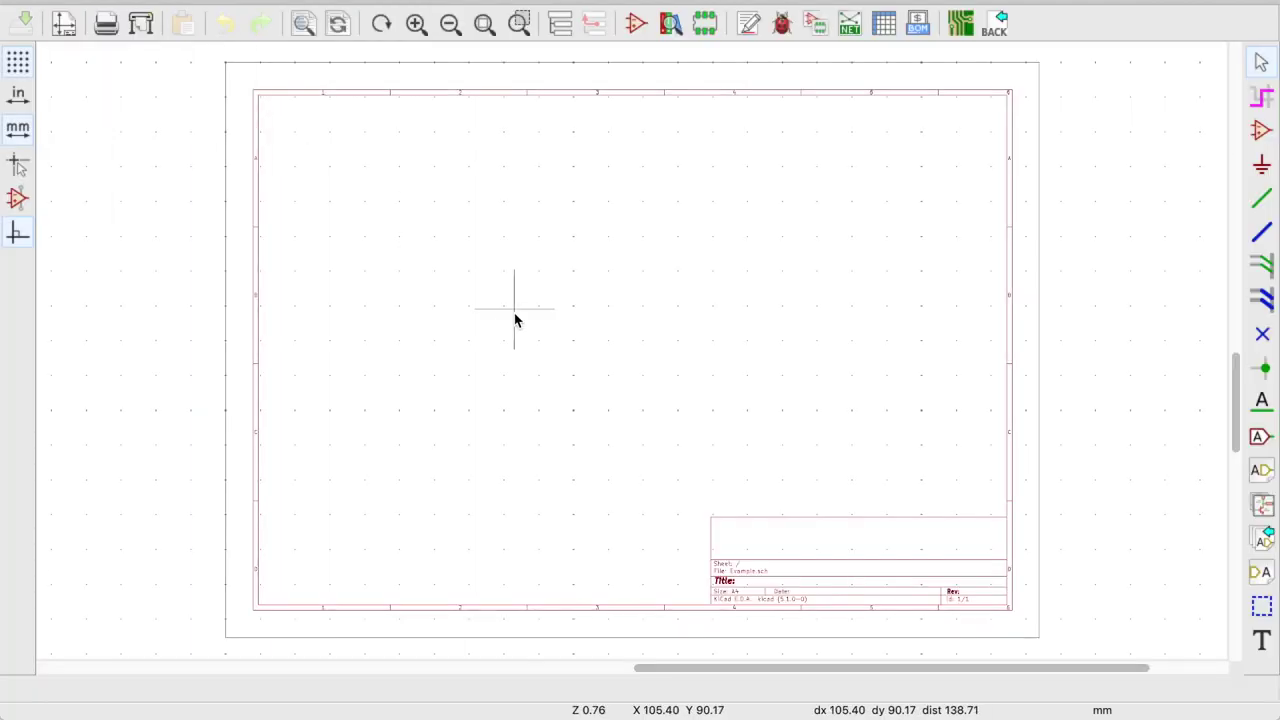
# - Zoom to fit, confirm a 'digik' symbol search finds nothing, then enter the Example folder in Terminal
pyautogui.click(486, 27)
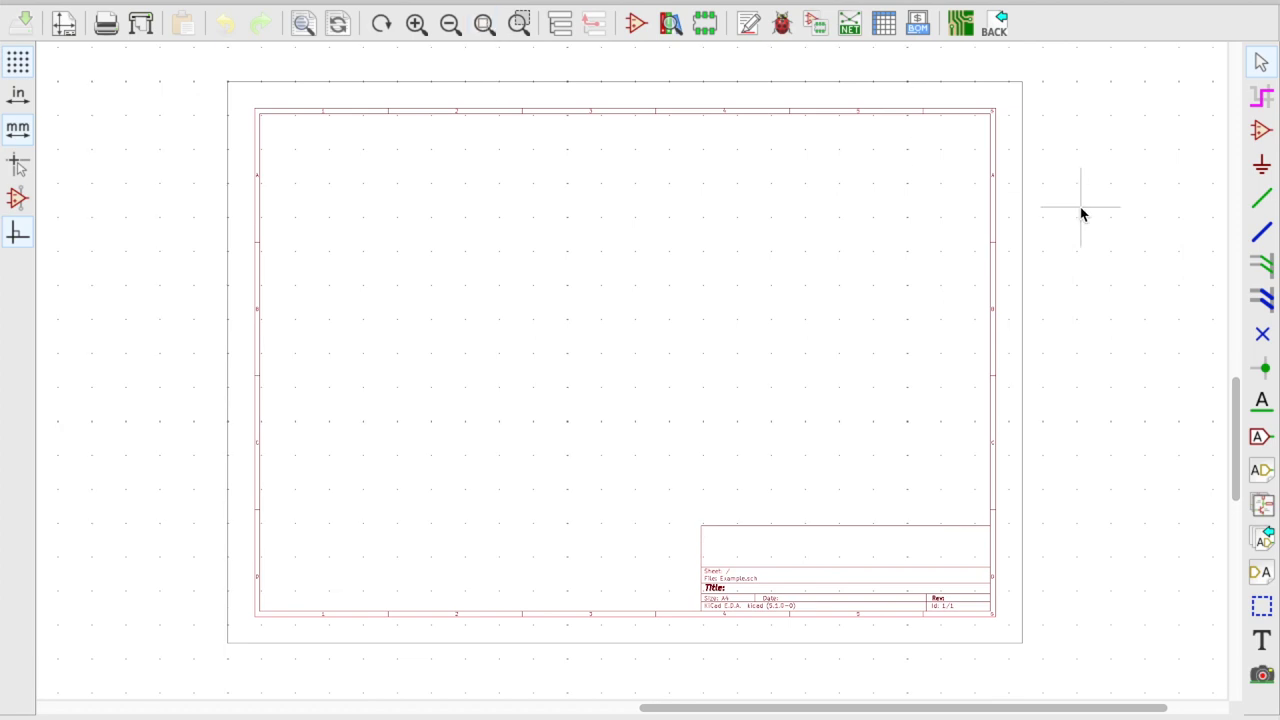
pyautogui.click(1261, 131)
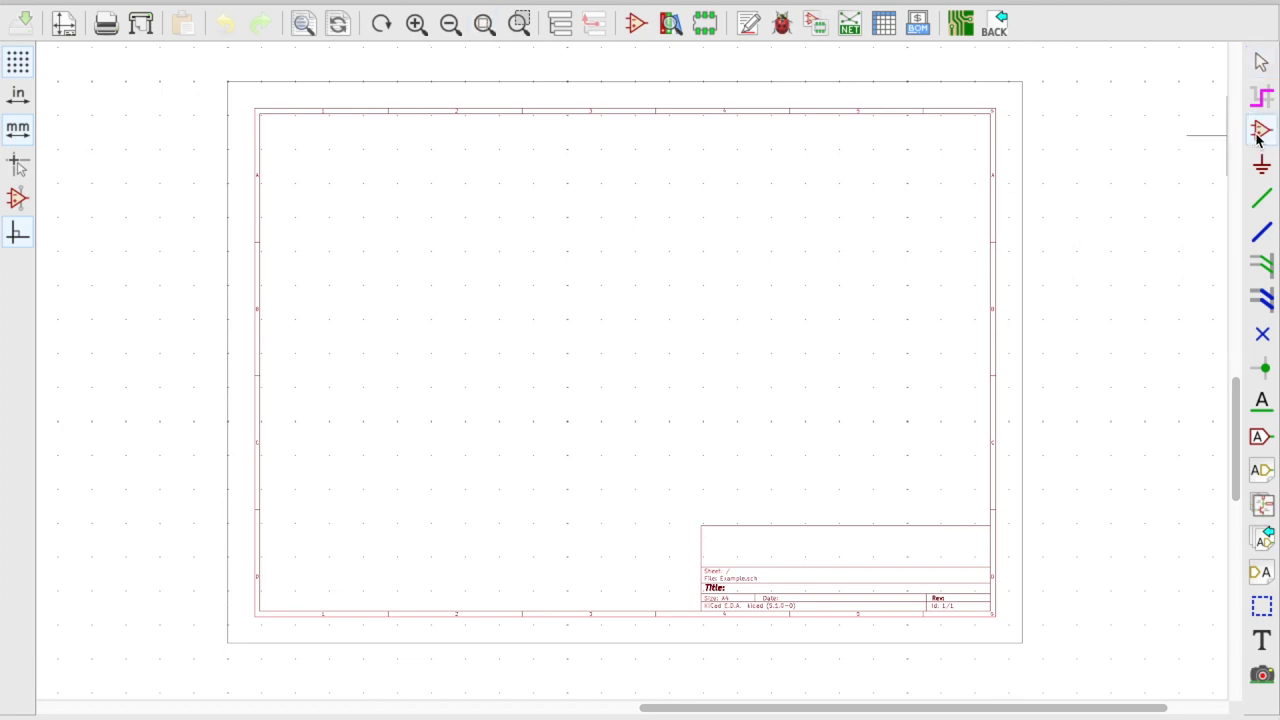
pyautogui.click(536, 311)
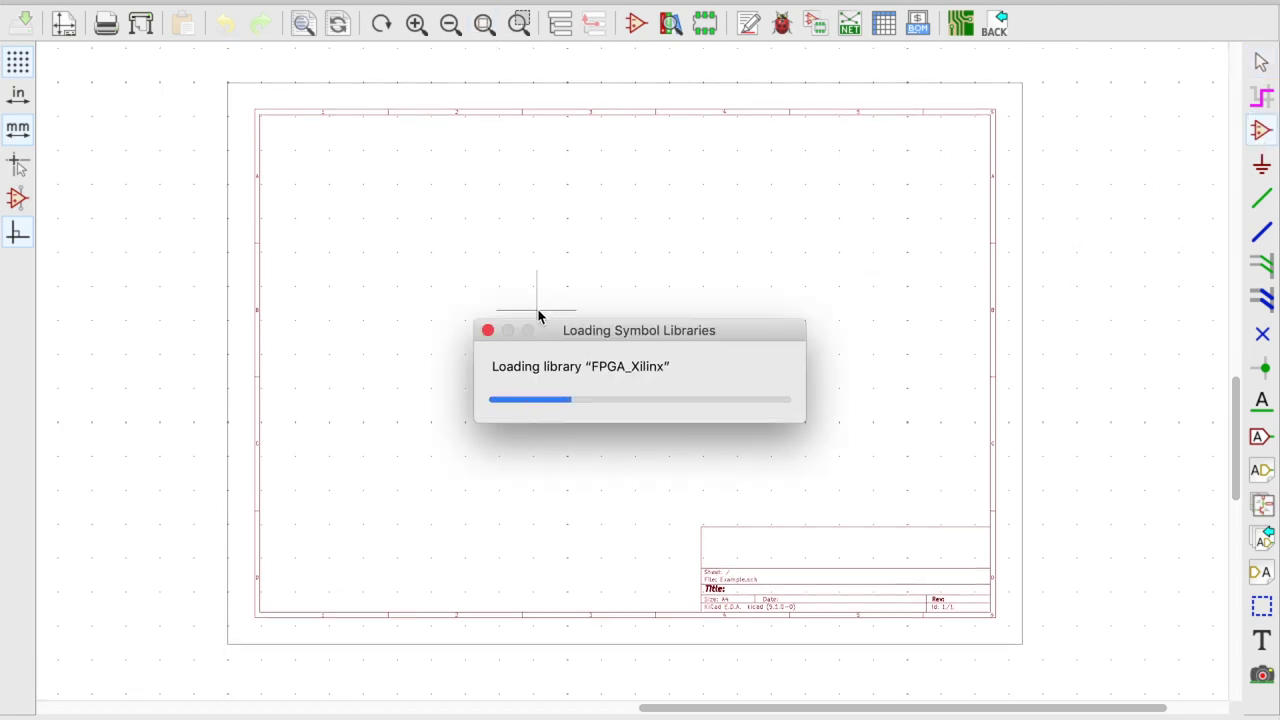
pyautogui.write('digik')
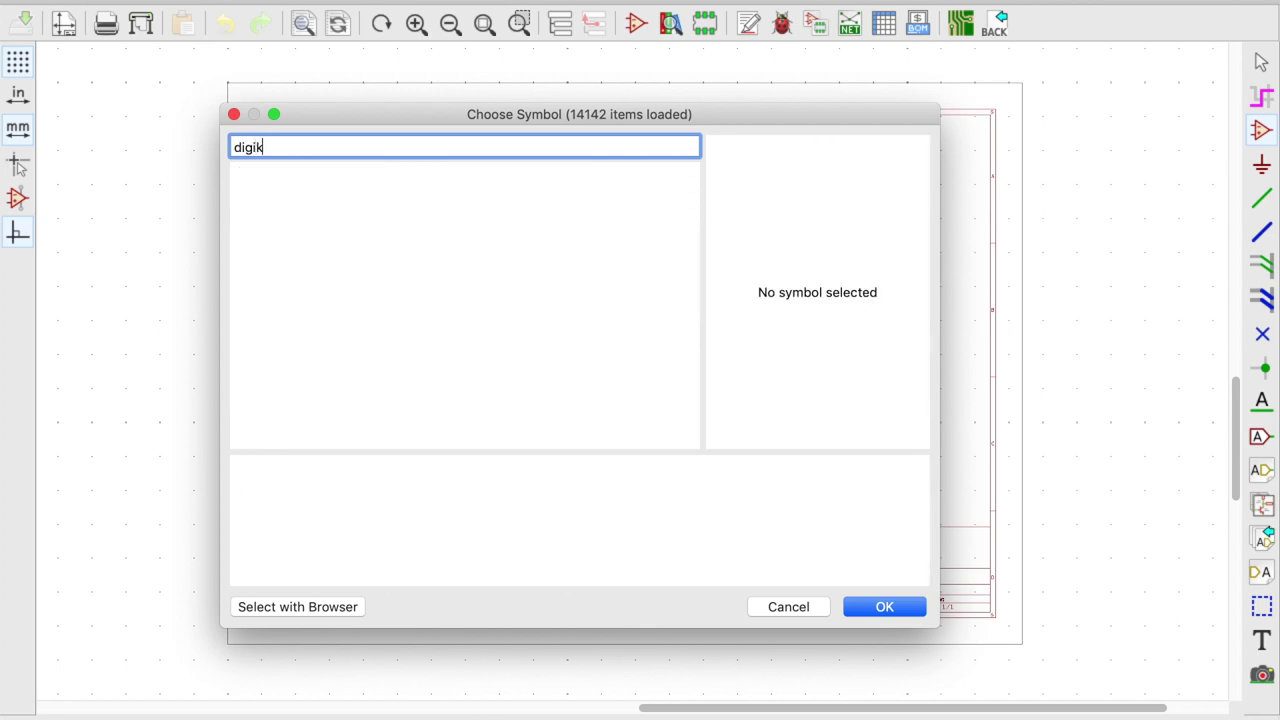
pyautogui.click(806, 608)
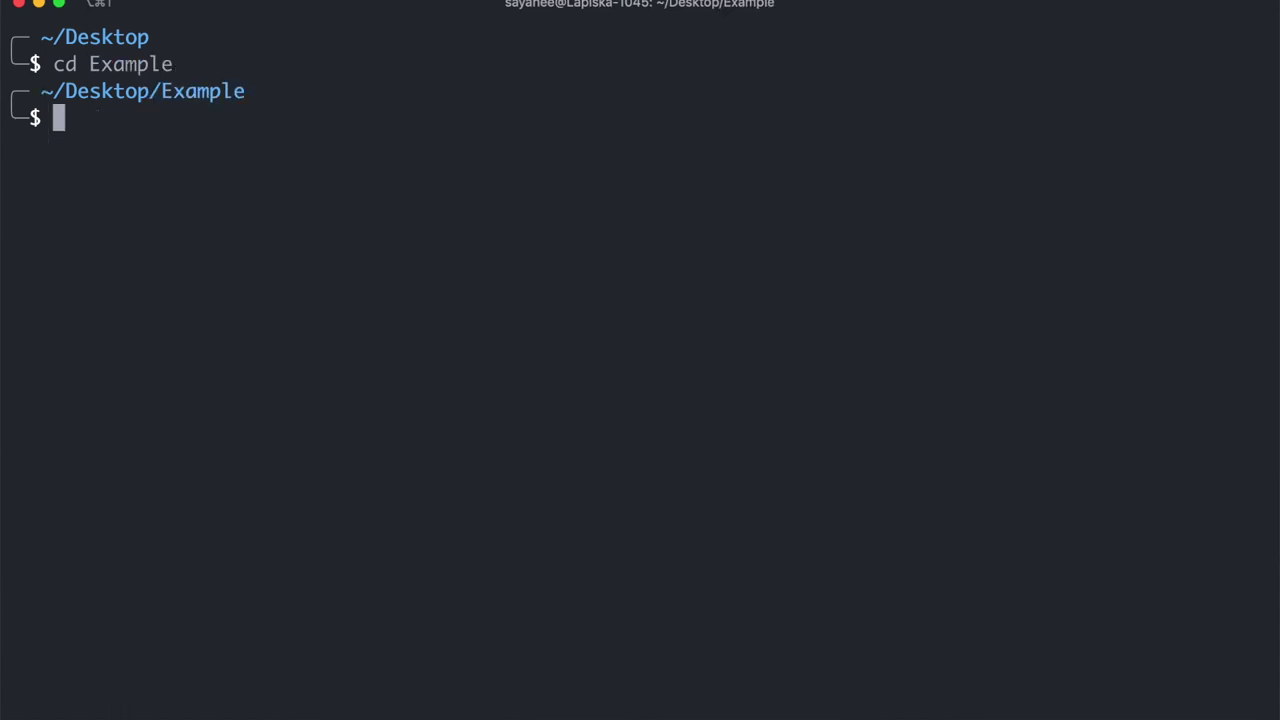
# - List the Example folder and run git init, pointing out the three untracked project files
pyautogui.write('ls')
pyautogui.press('Return')
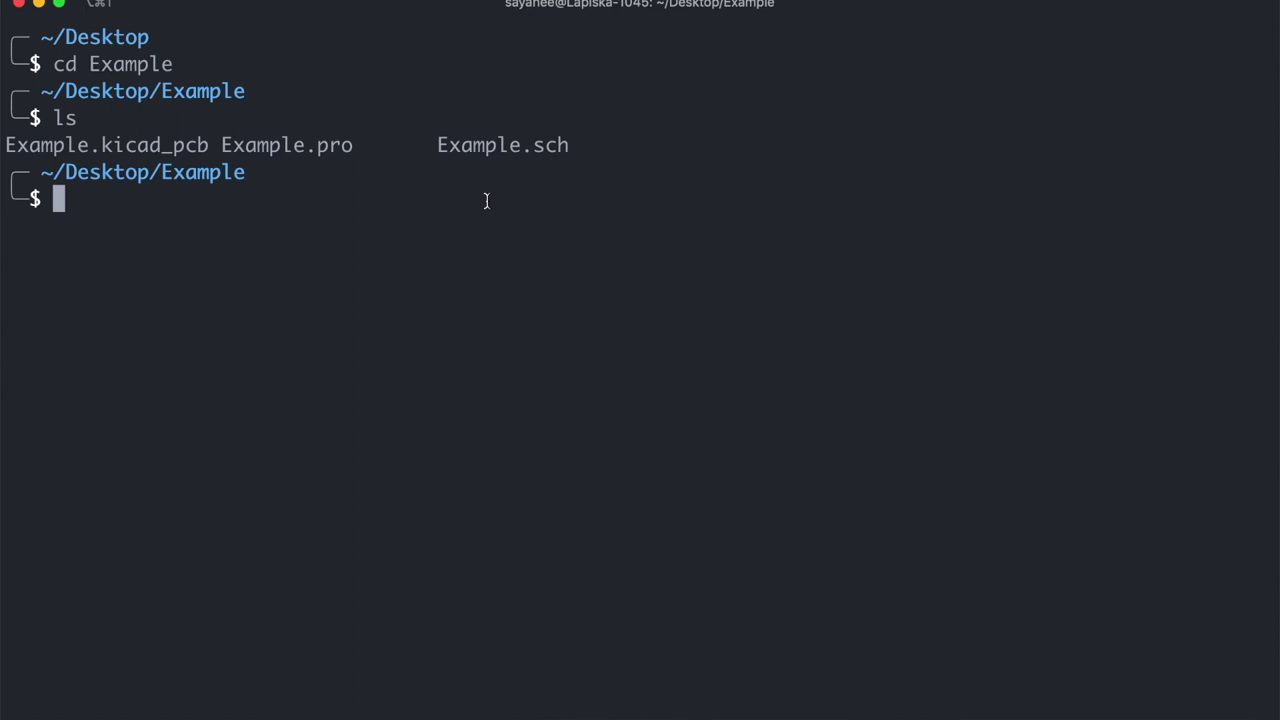
pyautogui.write('git init')
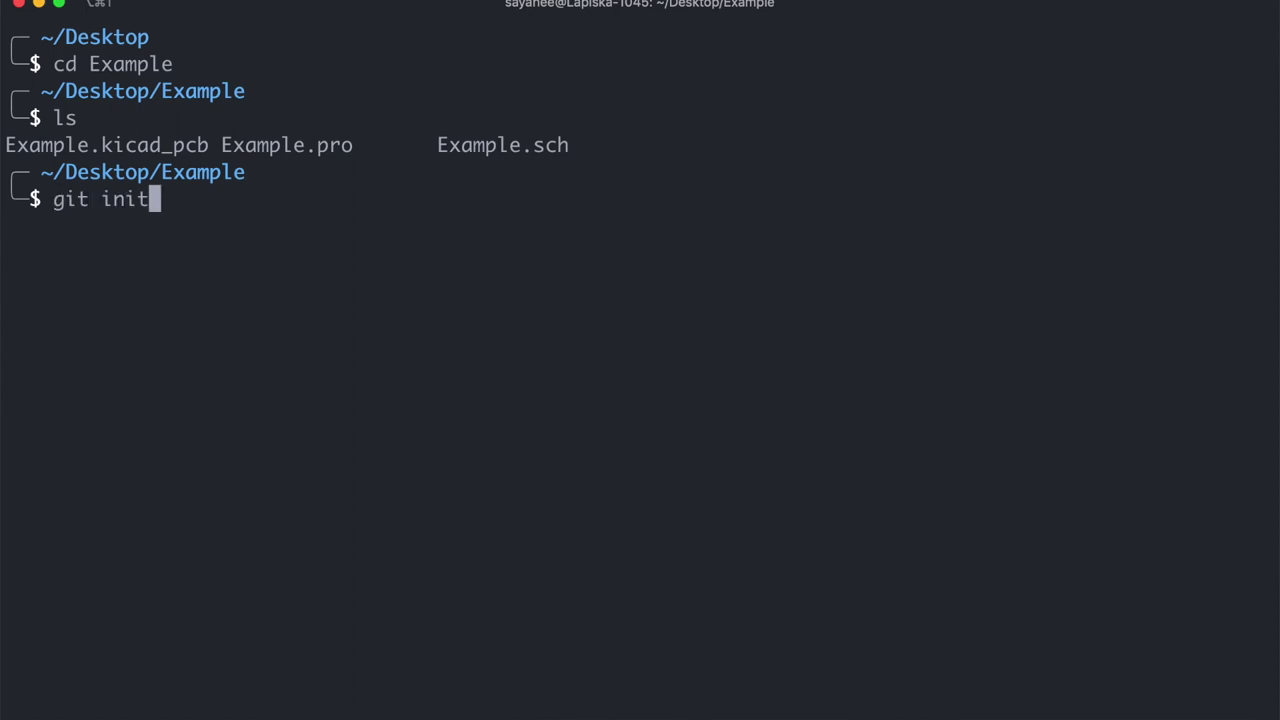
pyautogui.press('Return')
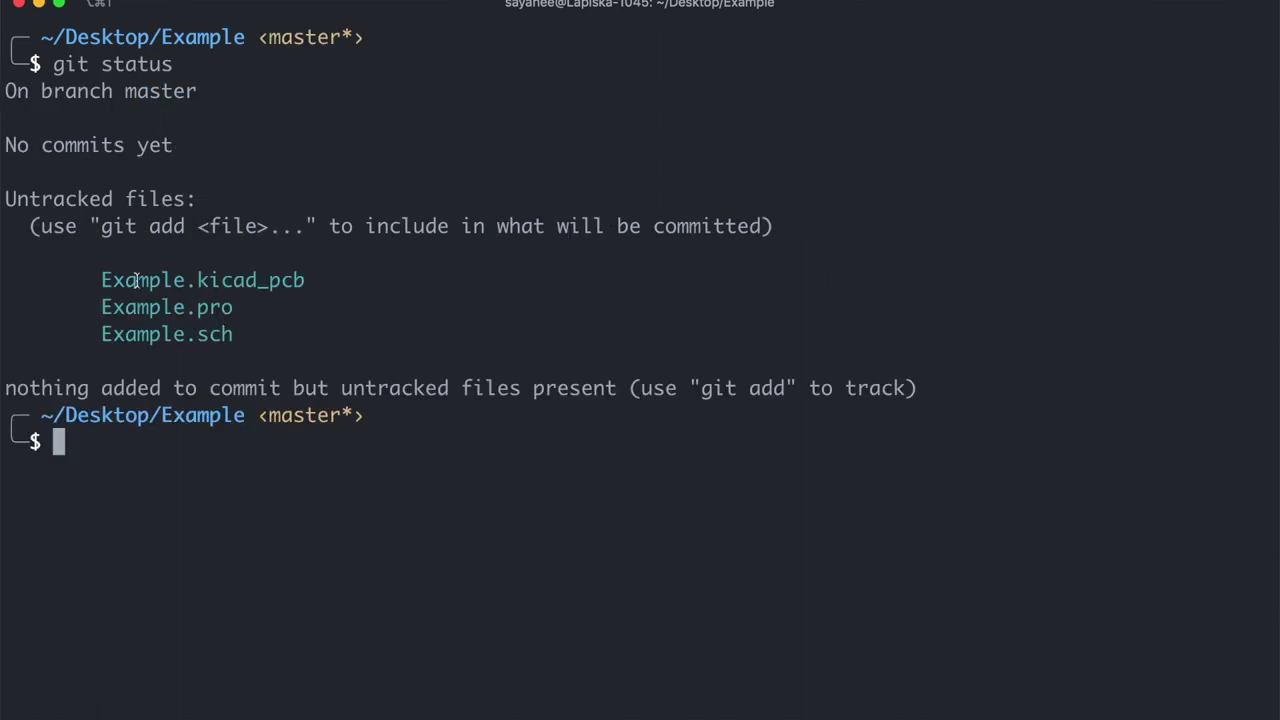
pyautogui.moveTo(105, 279); pyautogui.dragTo(245, 333)
pyautogui.click(243, 335)
pyautogui.press('super+Tab')
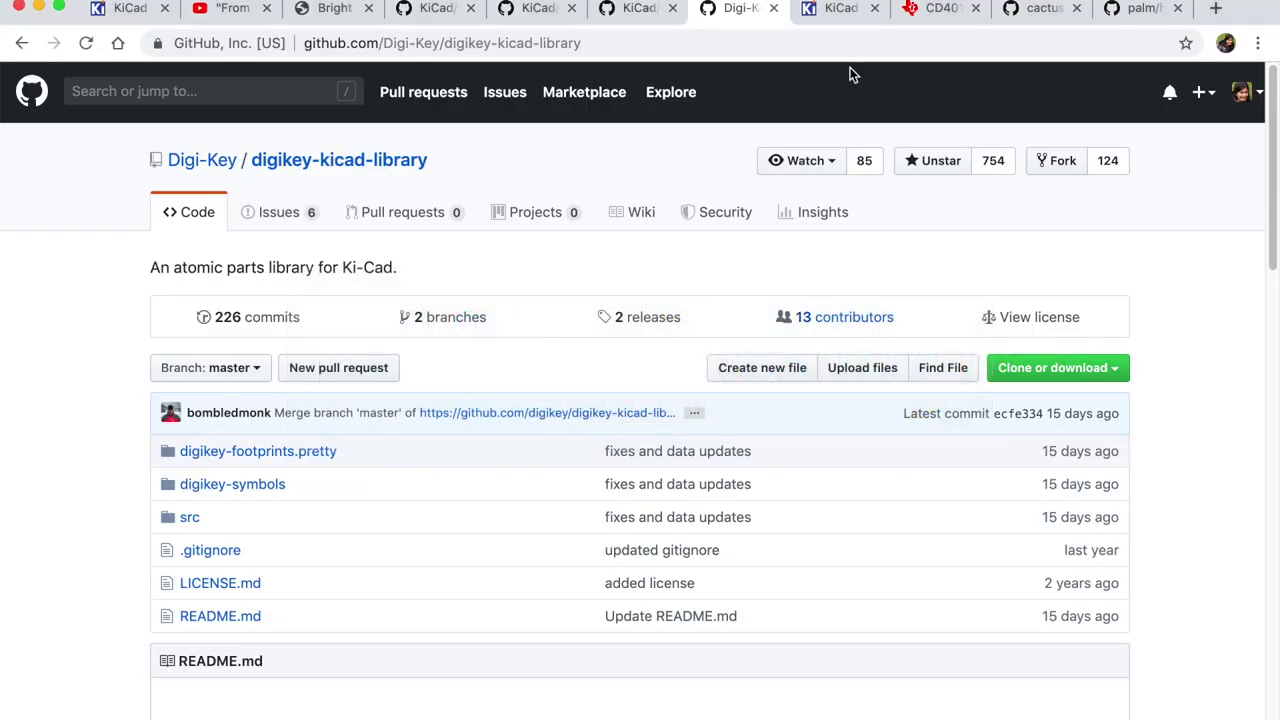
# - Copy the Digi-Key library's clone URL from GitHub and clear the terminal
pyautogui.click(1098, 372)
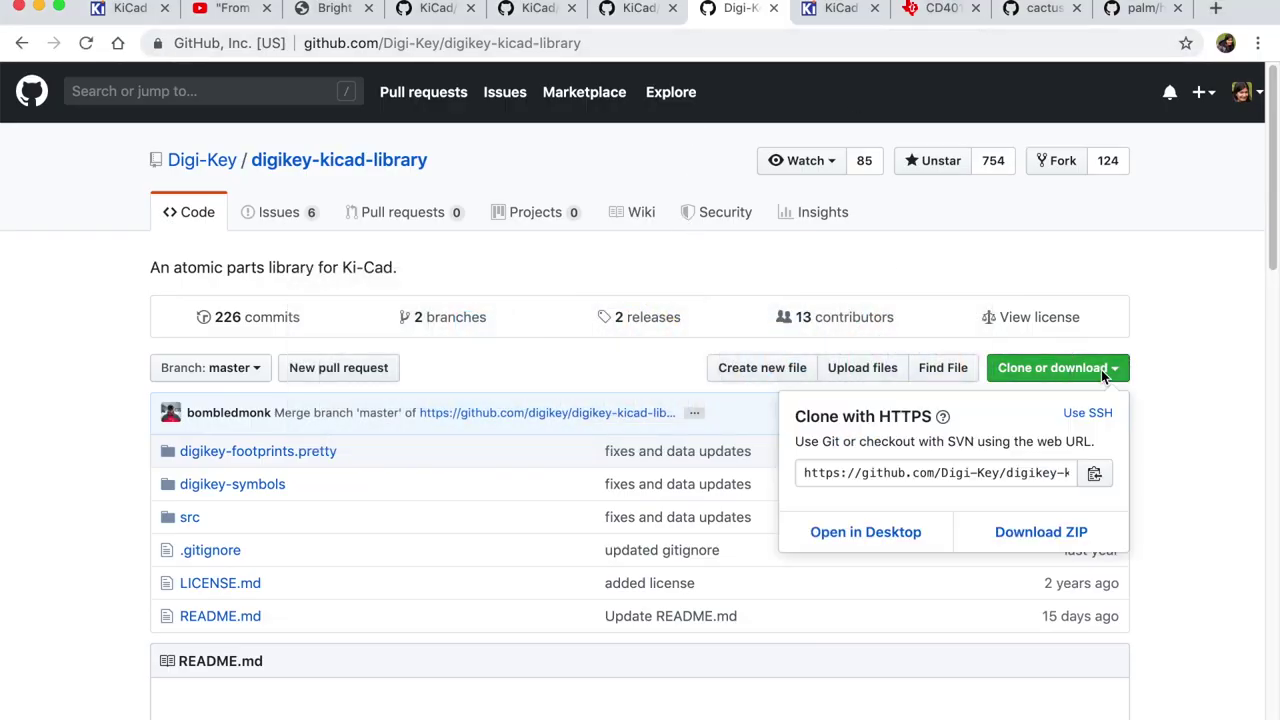
pyautogui.click(1096, 476)
pyautogui.click(1191, 451)
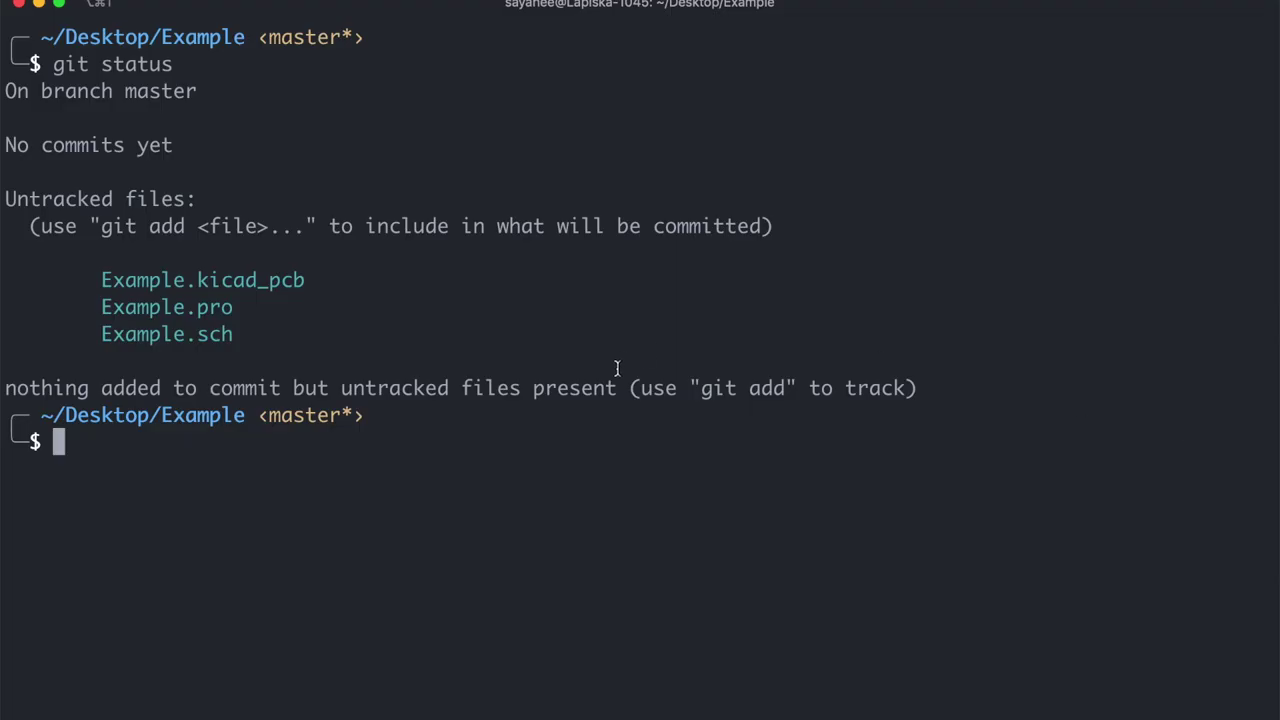
pyautogui.hotkey('ctrl', 'l')
# - Run git submodule add with the copied URL into library/digikey
pyautogui.write('git ')
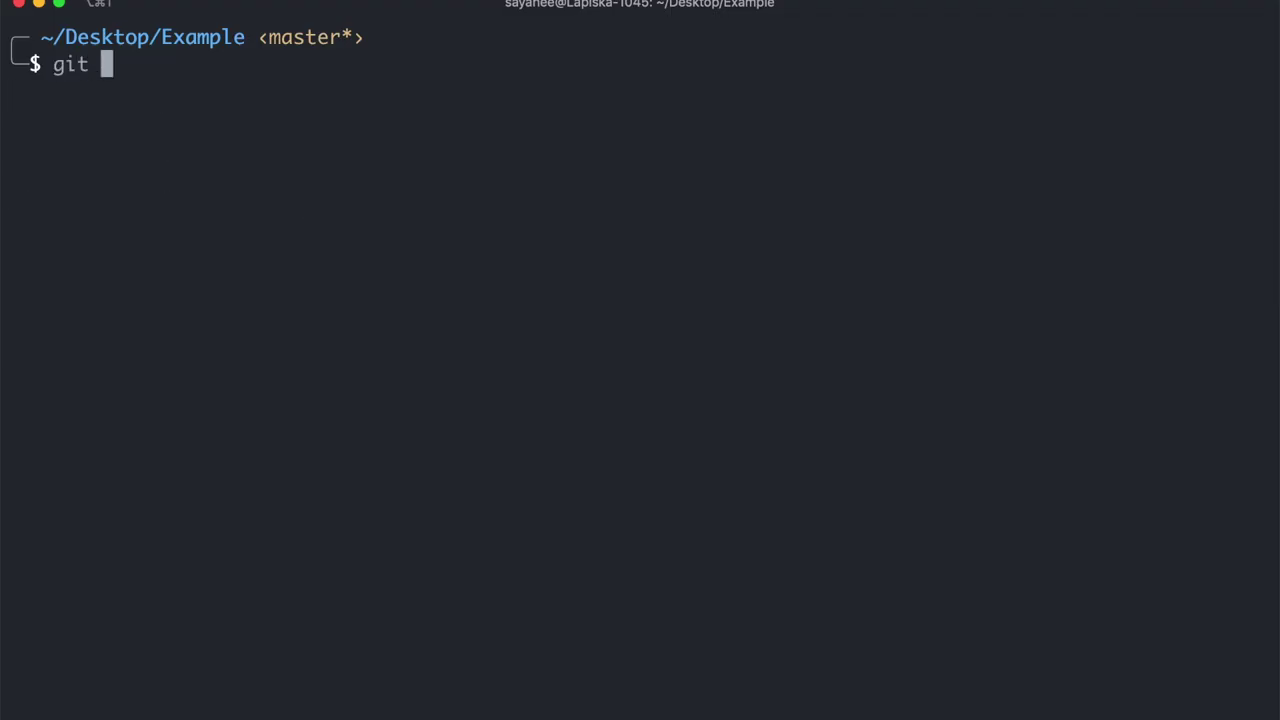
pyautogui.write('submodule')
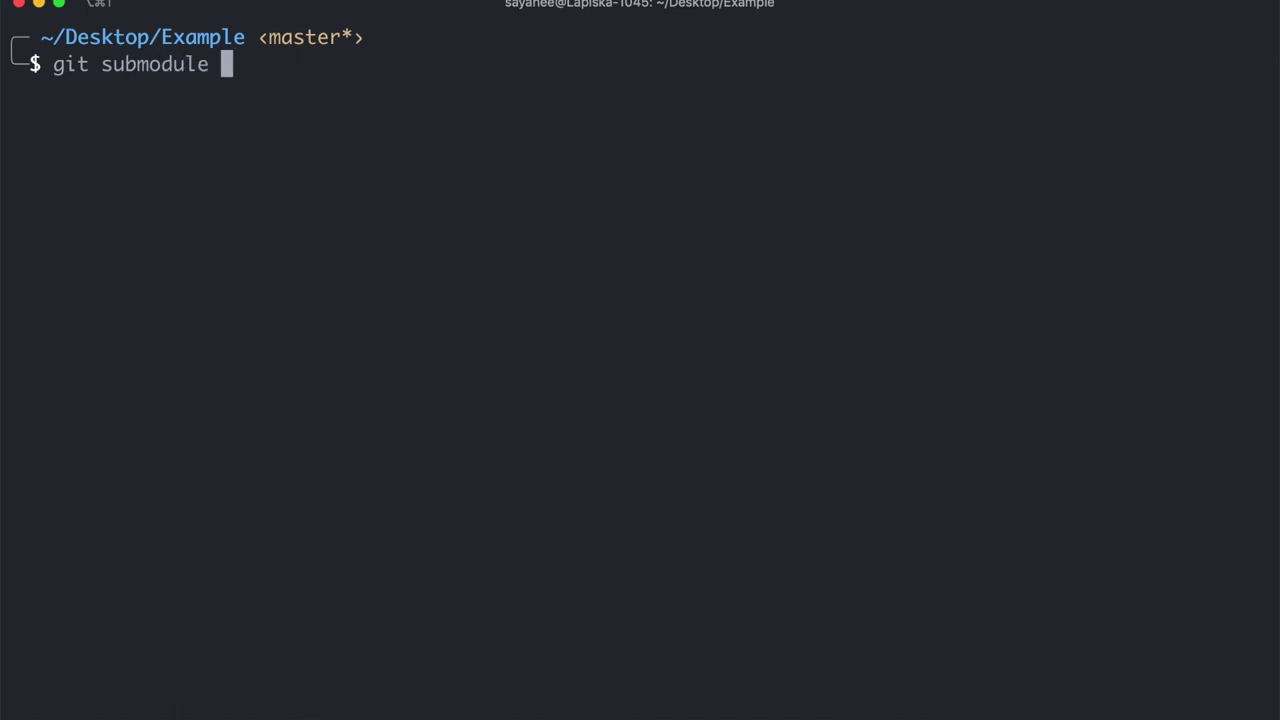
pyautogui.write('add')
pyautogui.press('super+v')
pyautogui.write('library/digikey')
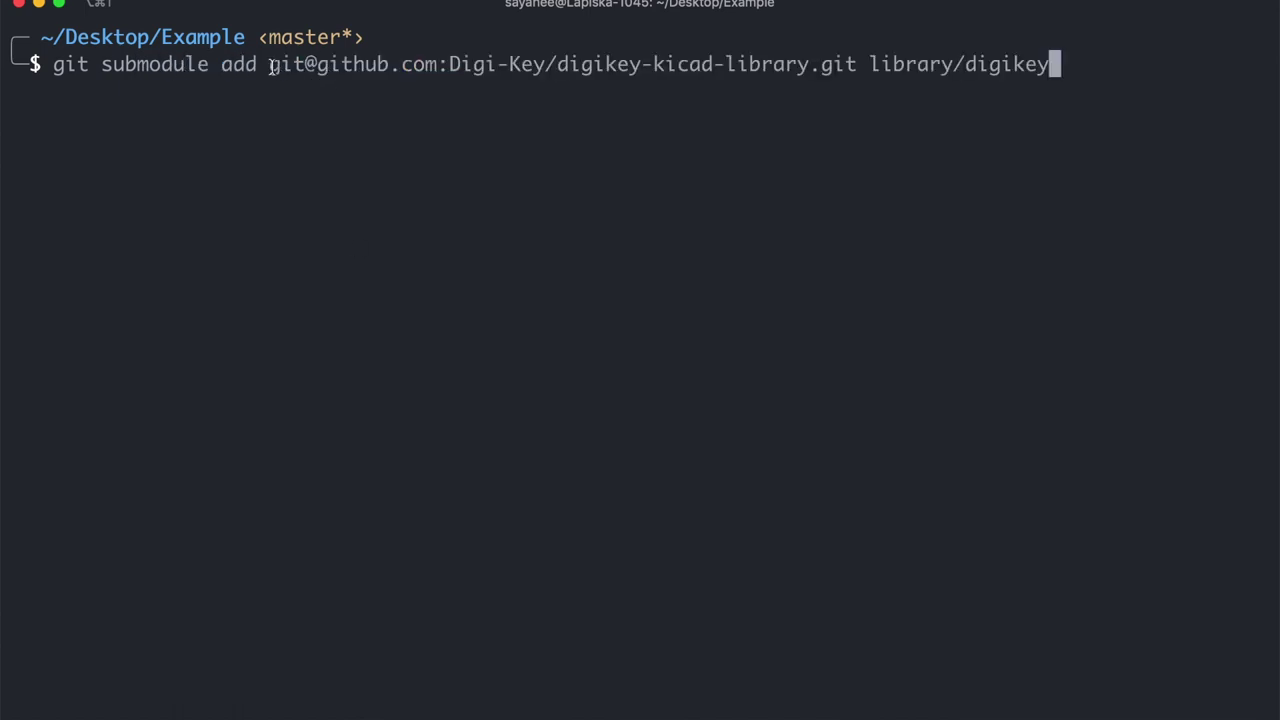
pyautogui.moveTo(272, 66); pyautogui.dragTo(864, 69)
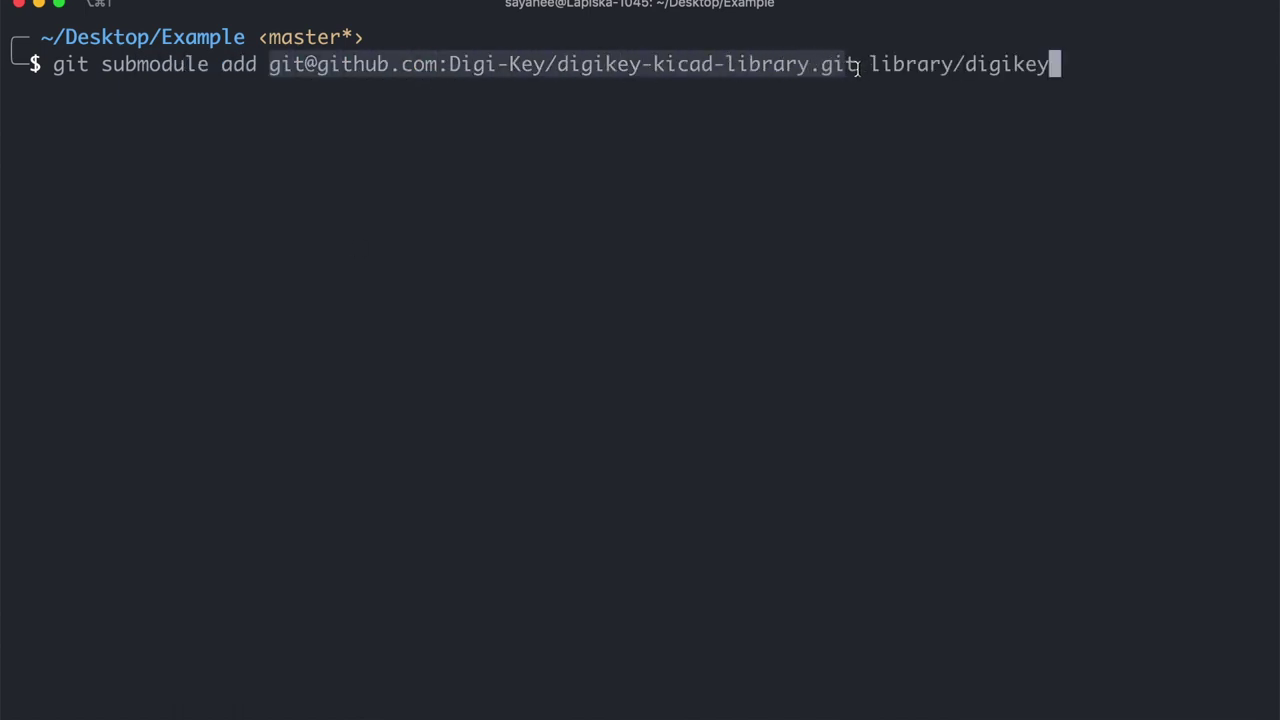
pyautogui.click(858, 68)
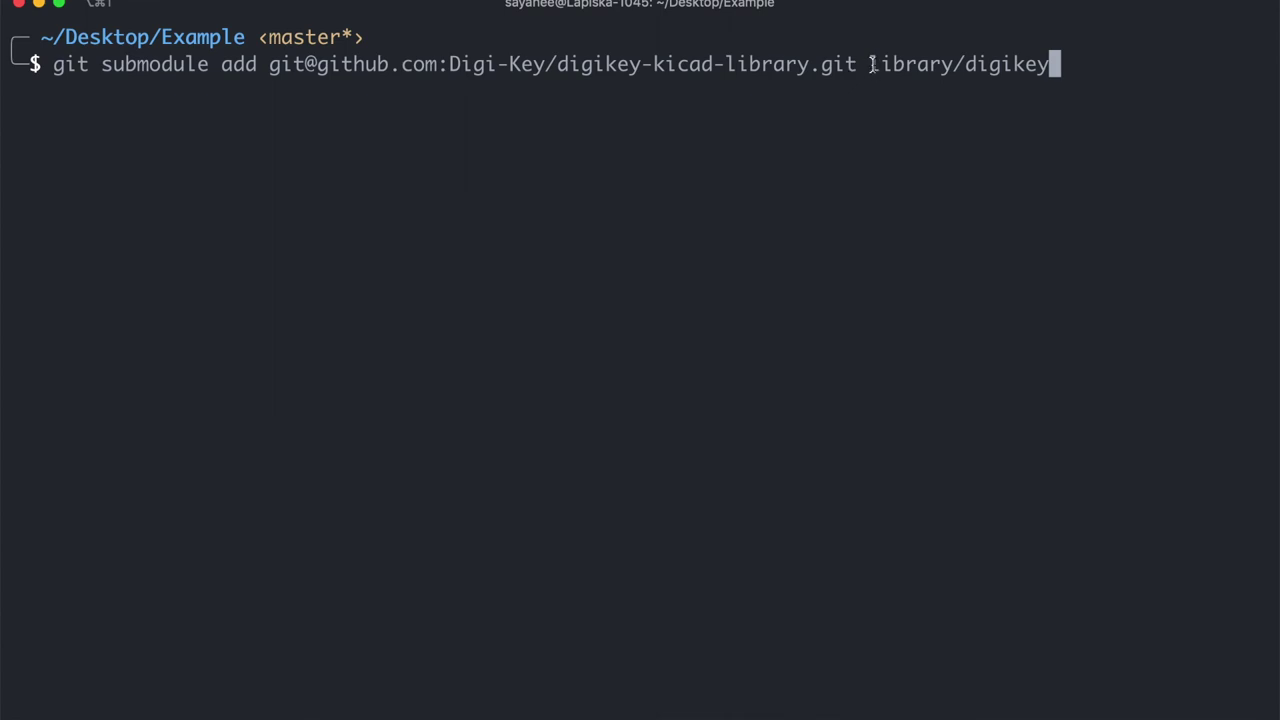
pyautogui.moveTo(870, 64); pyautogui.dragTo(1048, 68)
pyautogui.click(1046, 130)
pyautogui.press('Return')
# - Run git status, showing .gitmodules and library/digikey staged as new files
pyautogui.write('git status')
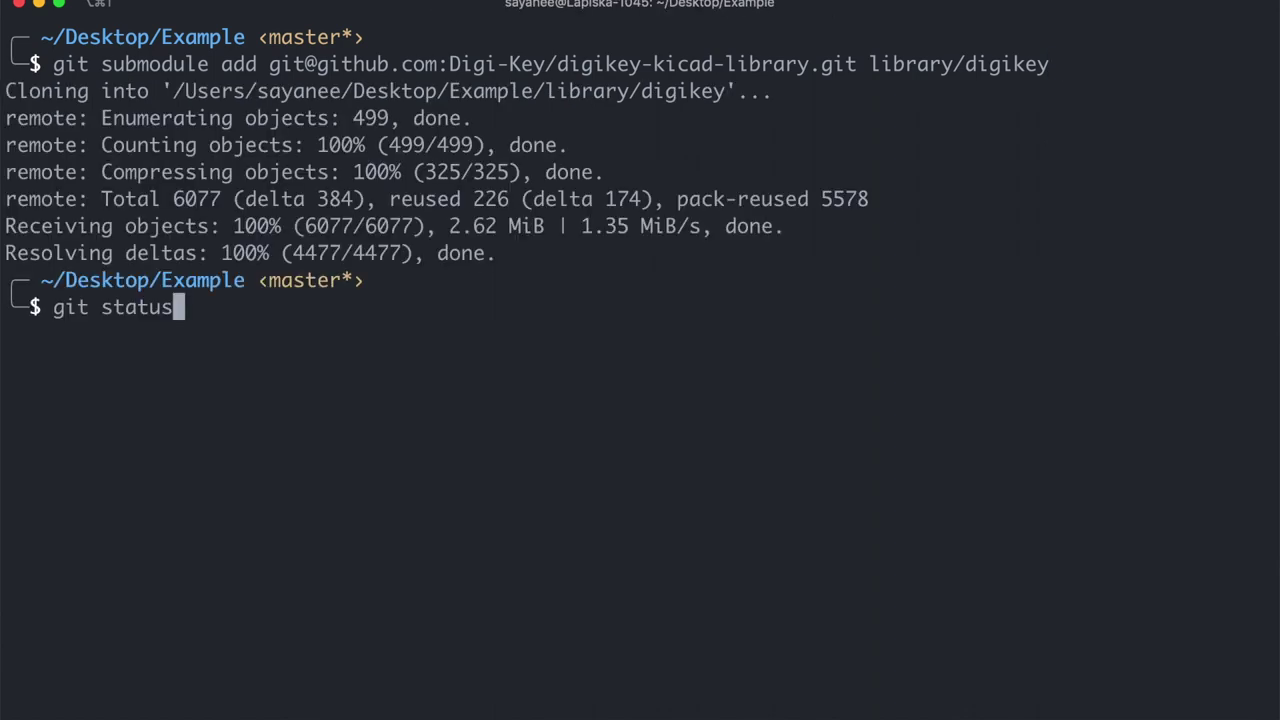
pyautogui.press('Return')
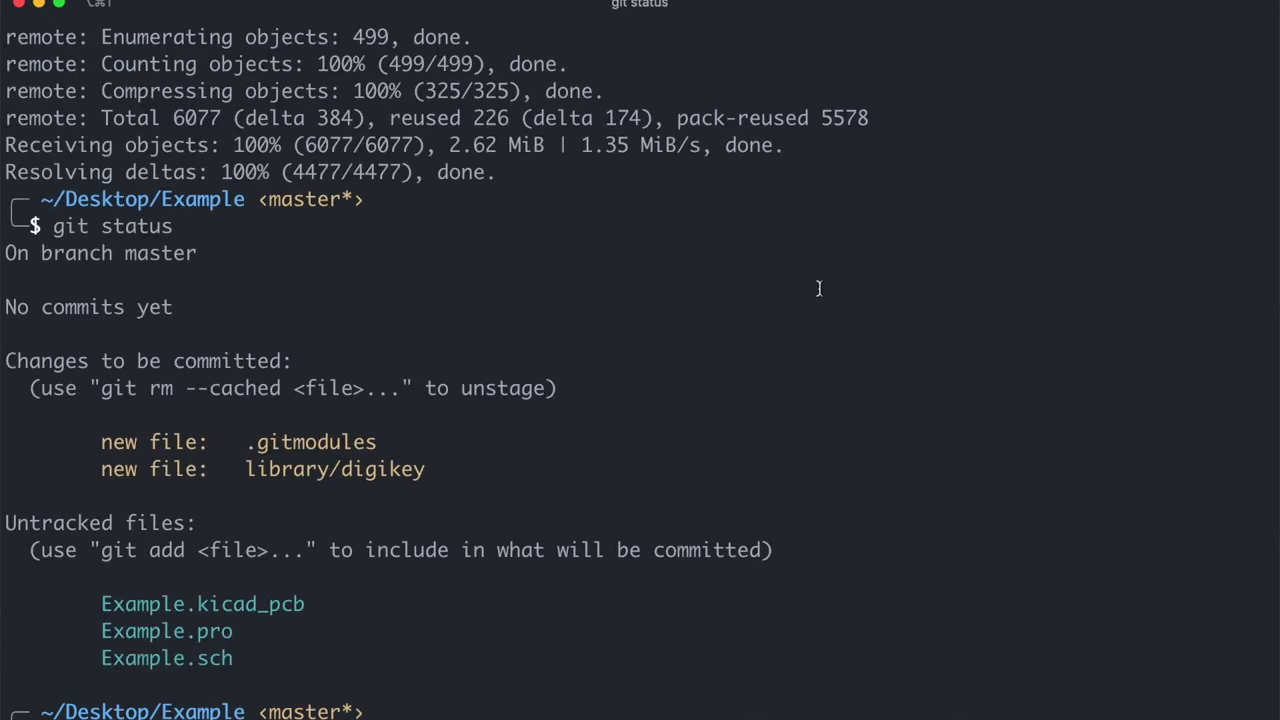
pyautogui.moveTo(247, 443); pyautogui.dragTo(368, 443)
pyautogui.click(502, 479)
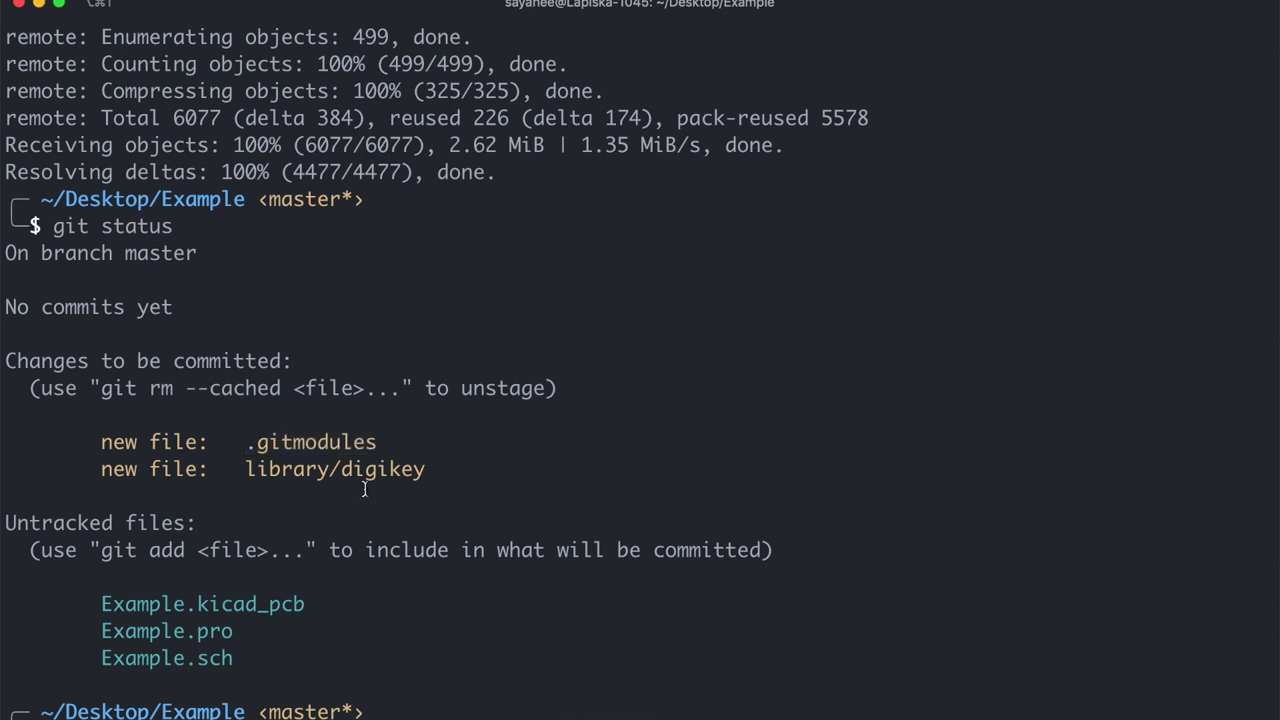
# - Point out the staged library/digikey entry, then cd into it and list its contents with ls
pyautogui.moveTo(249, 469); pyautogui.dragTo(424, 469)
pyautogui.click(472, 486)
pyautogui.click(474, 683)
pyautogui.write('cd library/digikey')
pyautogui.press('Return')
pyautogui.hotkey('ctrl', 'l')
pyautogui.write('ls')
pyautogui.press('Return')
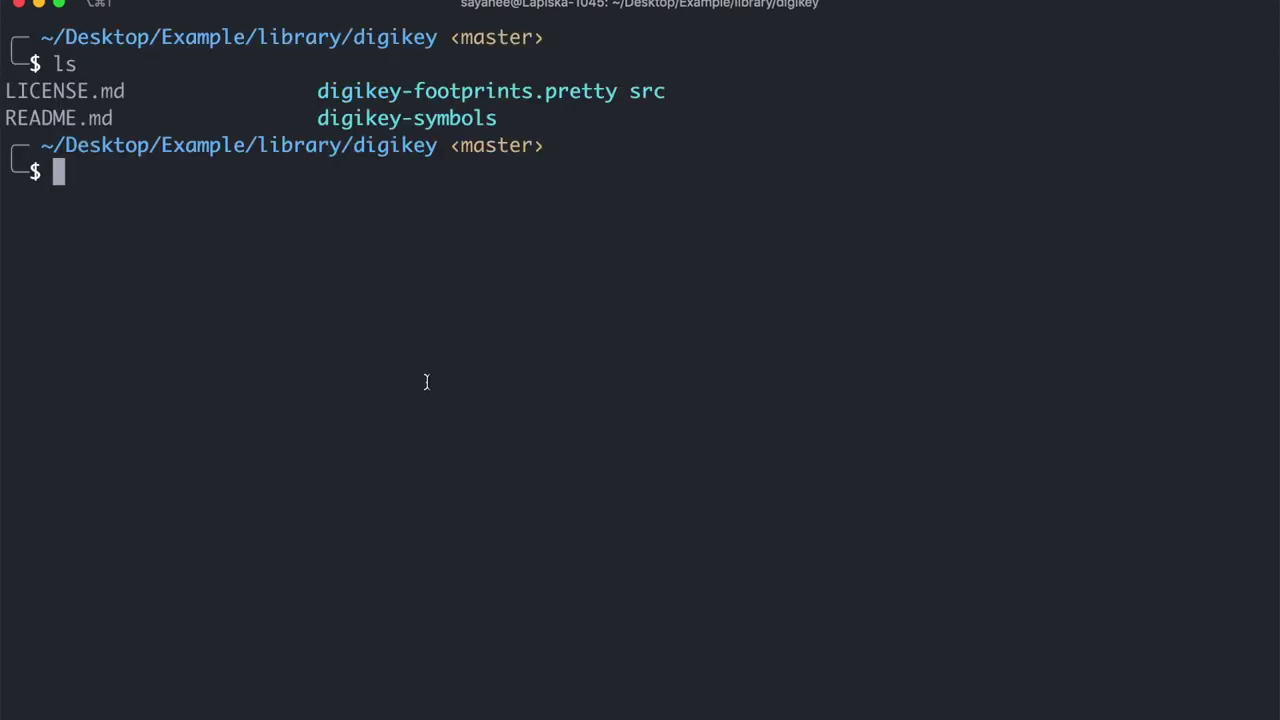
# - Compare the listing against the GitHub repository, then return to the KiCad schematic editor
pyautogui.press('super+Tab')
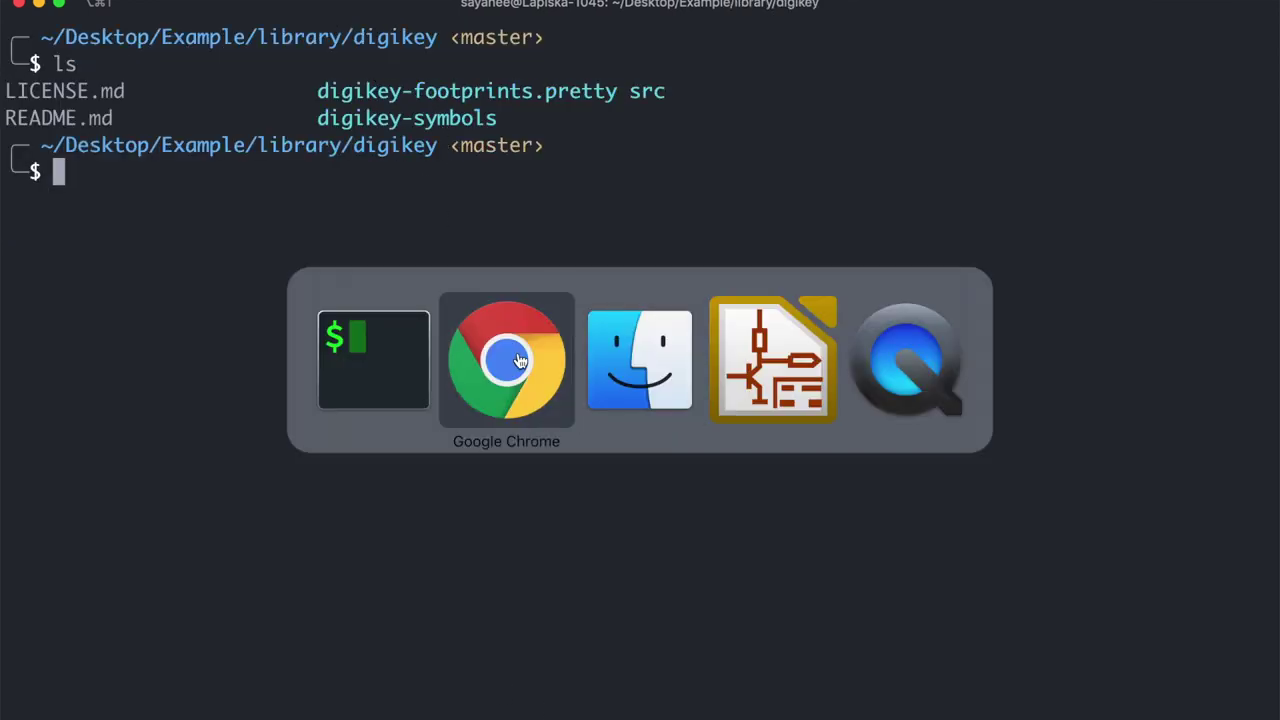
pyautogui.scroll(-2, 648, 390)
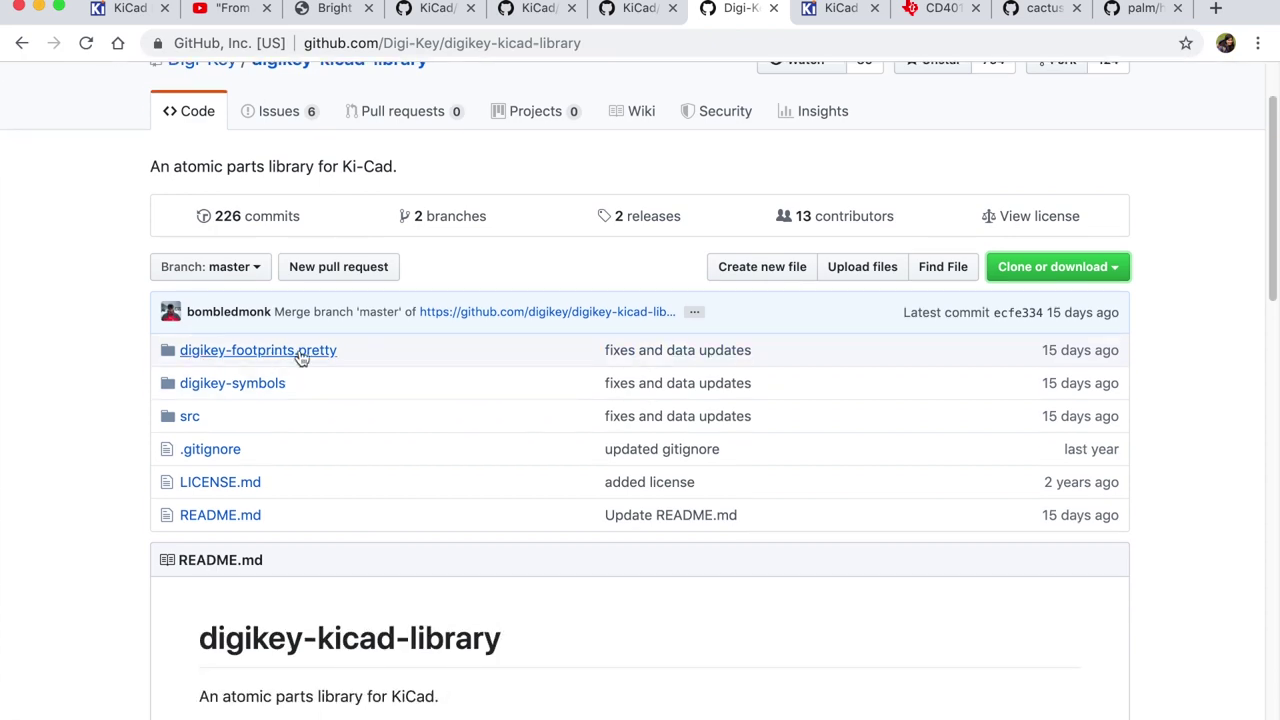
pyautogui.scroll(2, 404, 265)
pyautogui.press('super+Tab')
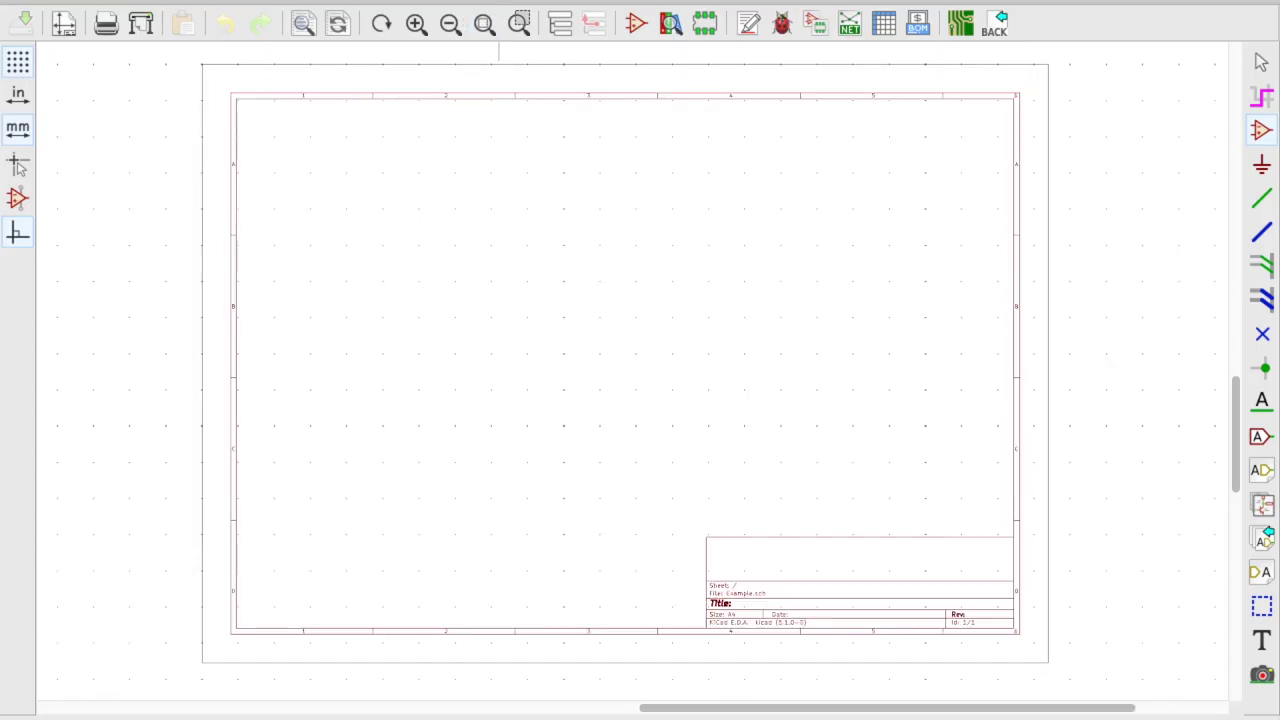
# - Open Manage Symbol Libraries and view the empty Project Specific Libraries table
pyautogui.click(470, 0)
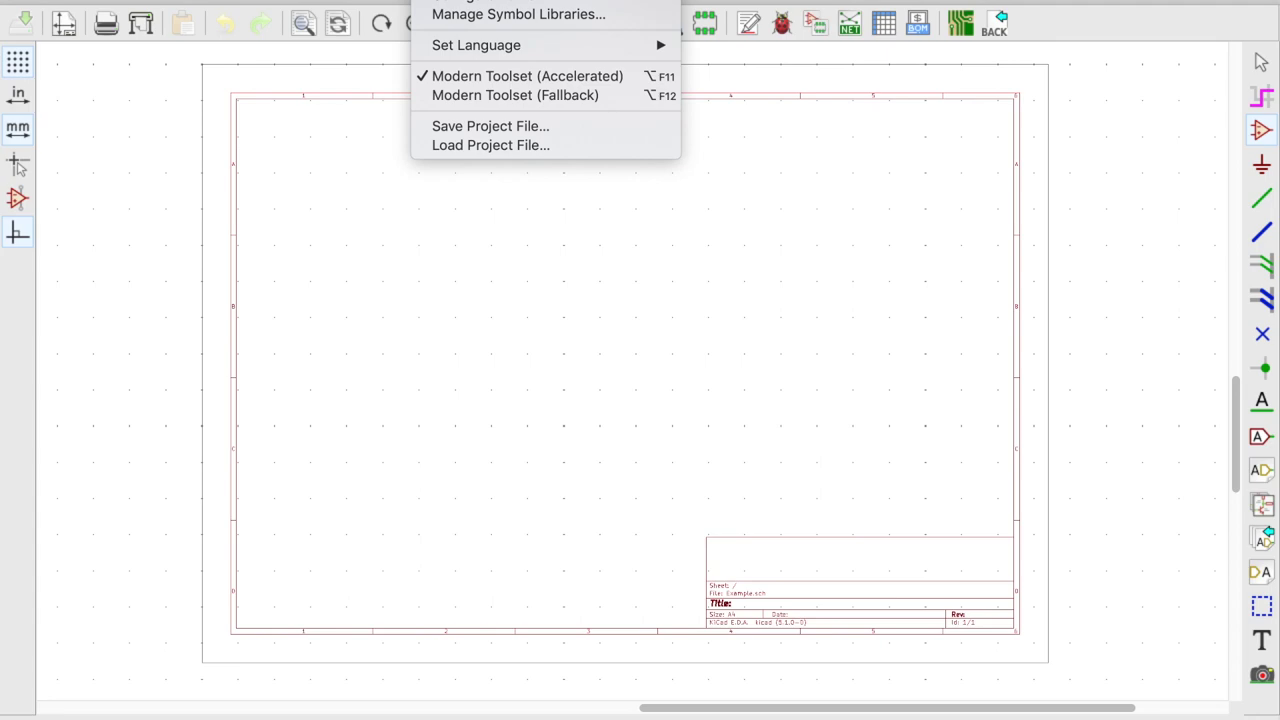
pyautogui.click(509, 17)
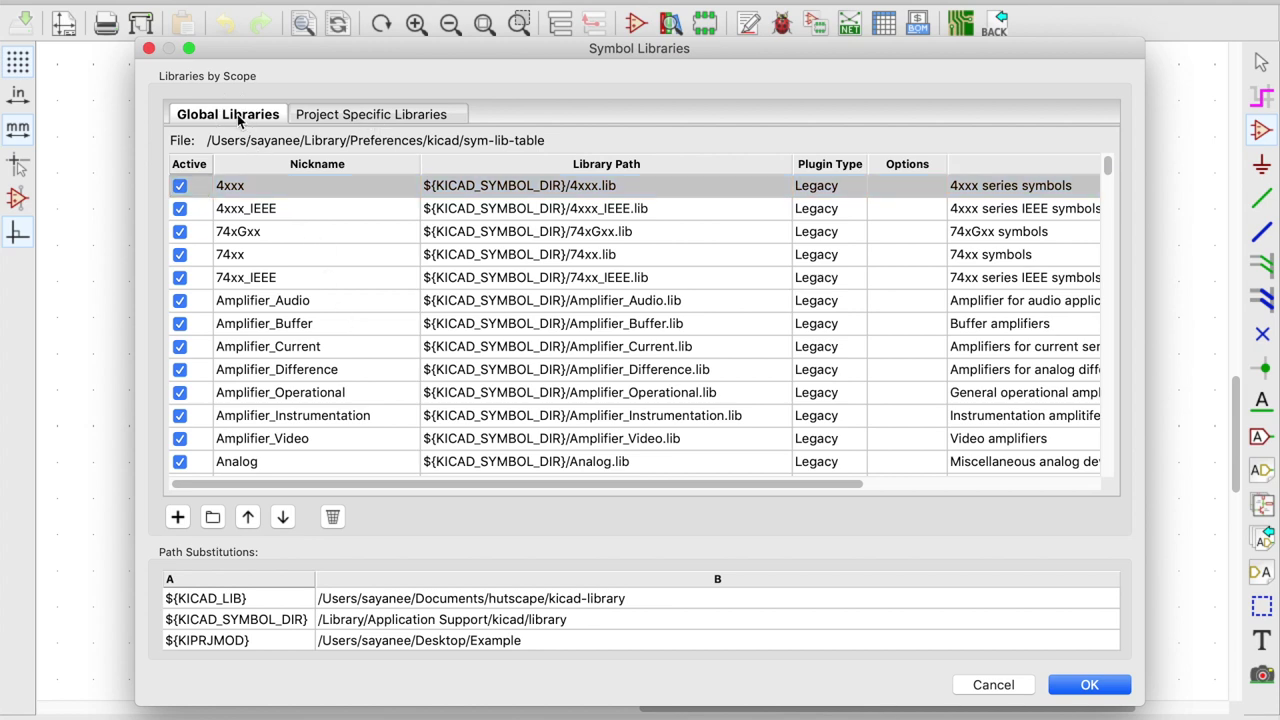
pyautogui.scroll(-10, 355, 338)
pyautogui.scroll(10, 357, 328)
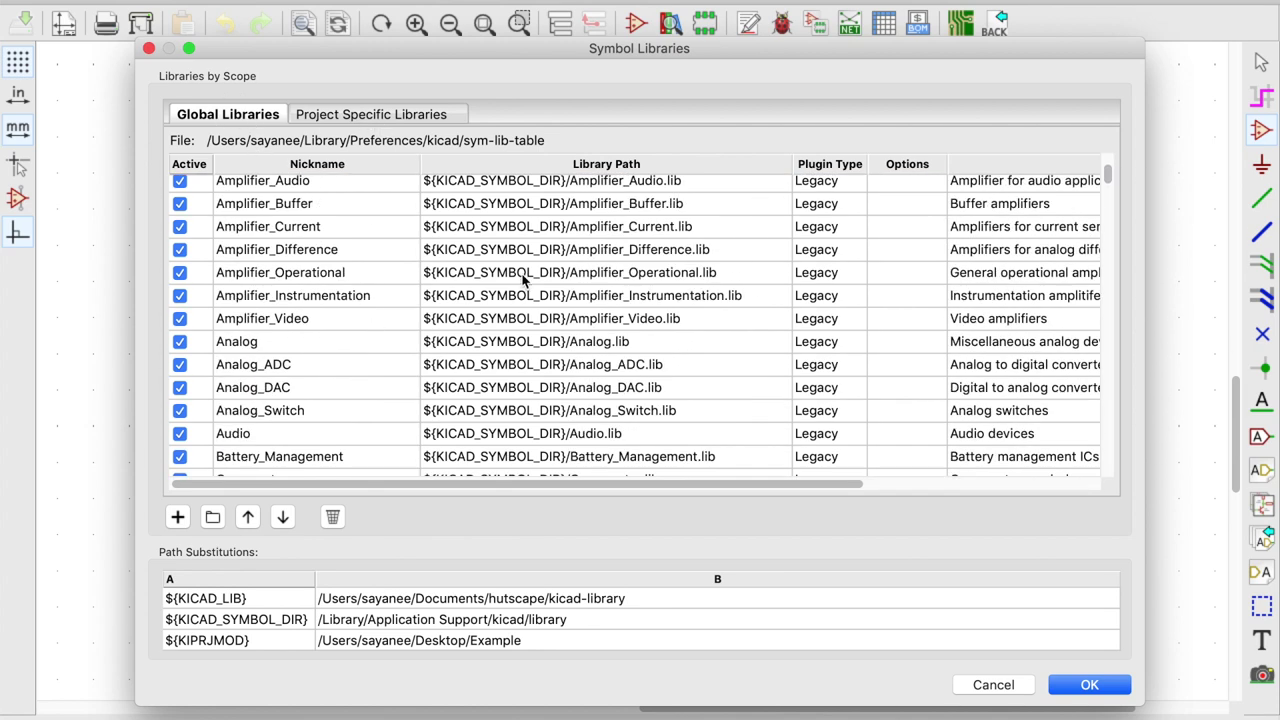
pyautogui.click(389, 114)
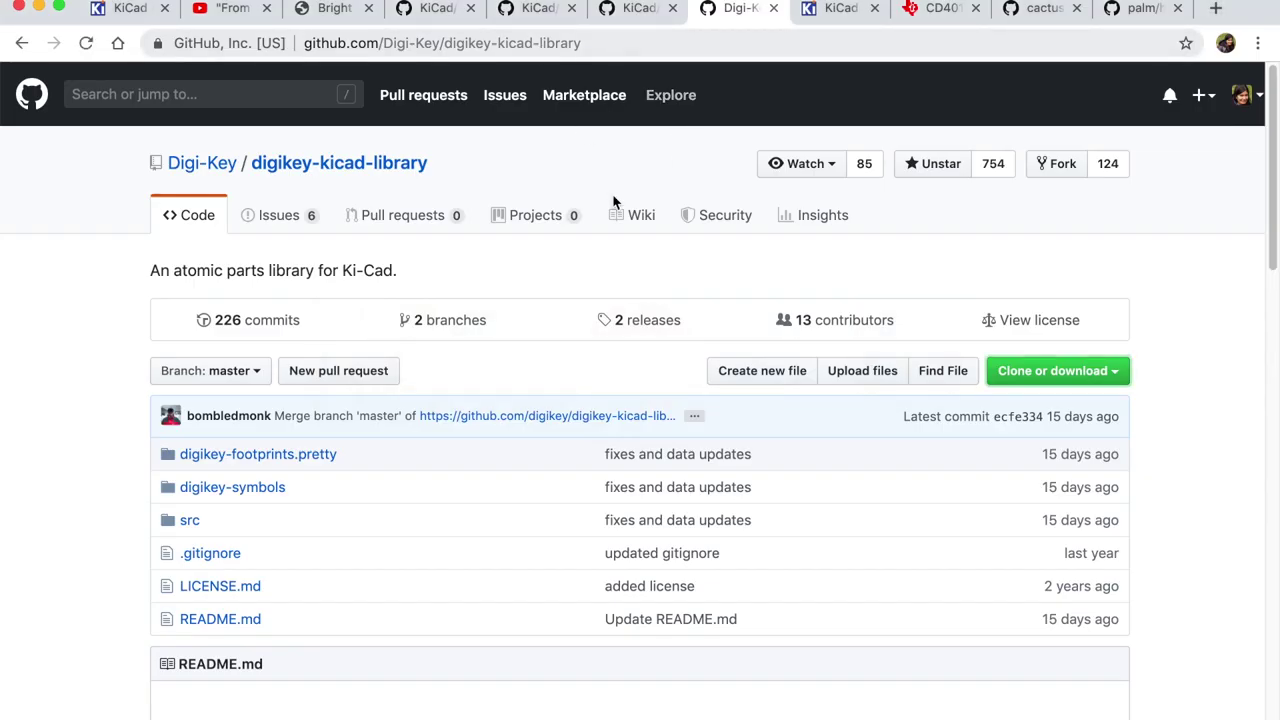
# - Search the digikey-symbols folder for 'flip' and select the dk_Logic-Flip-Flops.lib file name
pyautogui.click(277, 491)
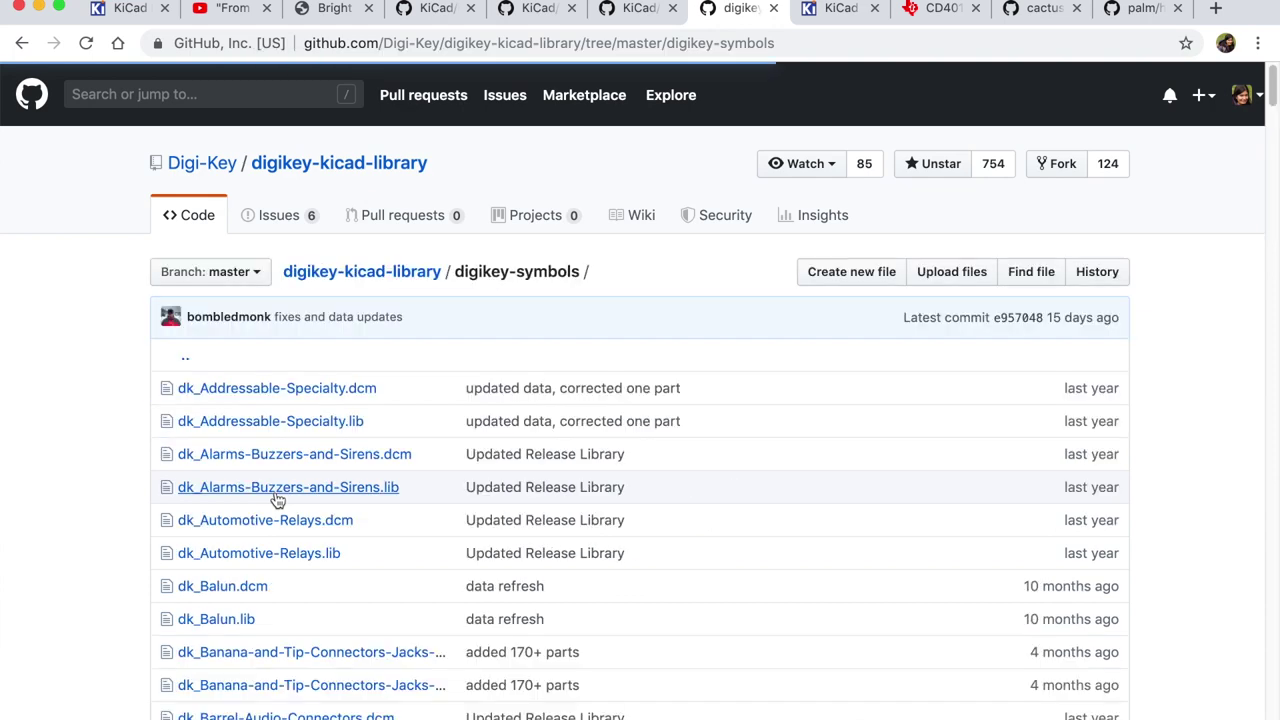
pyautogui.press('super+f')
pyautogui.write('flip')
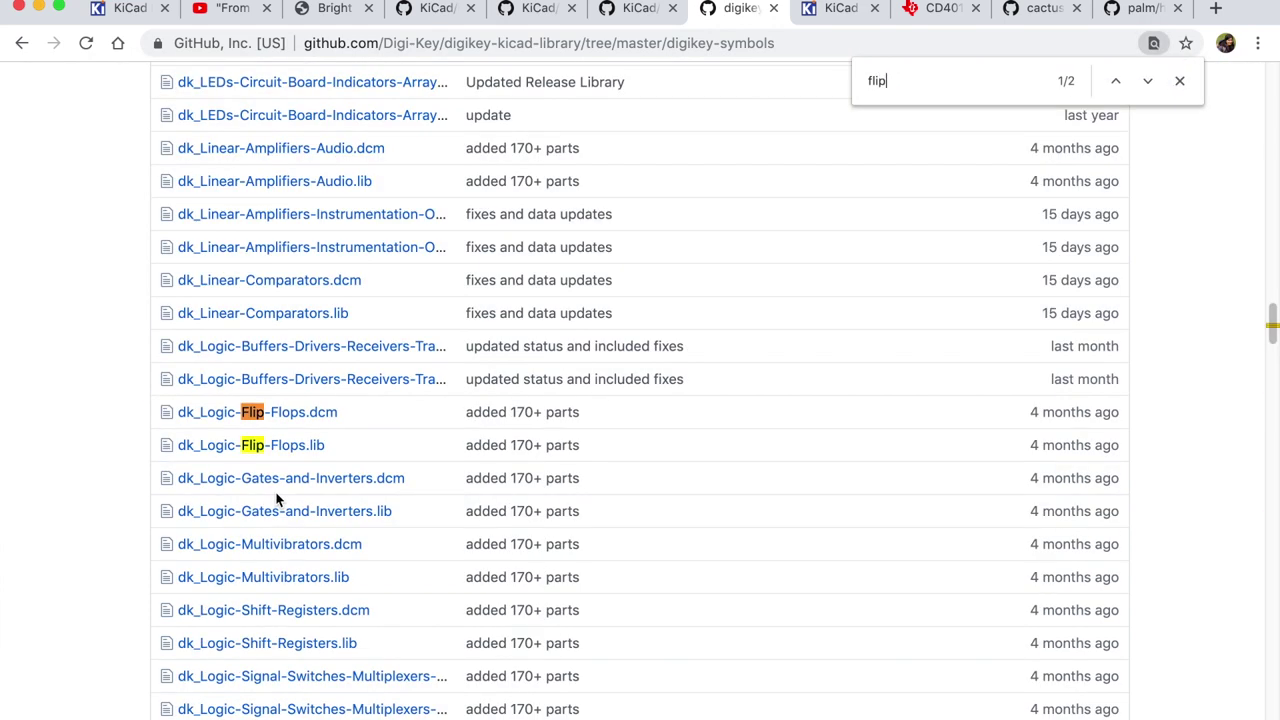
pyautogui.moveTo(348, 446); pyautogui.dragTo(175, 452)
pyautogui.press('super+c')
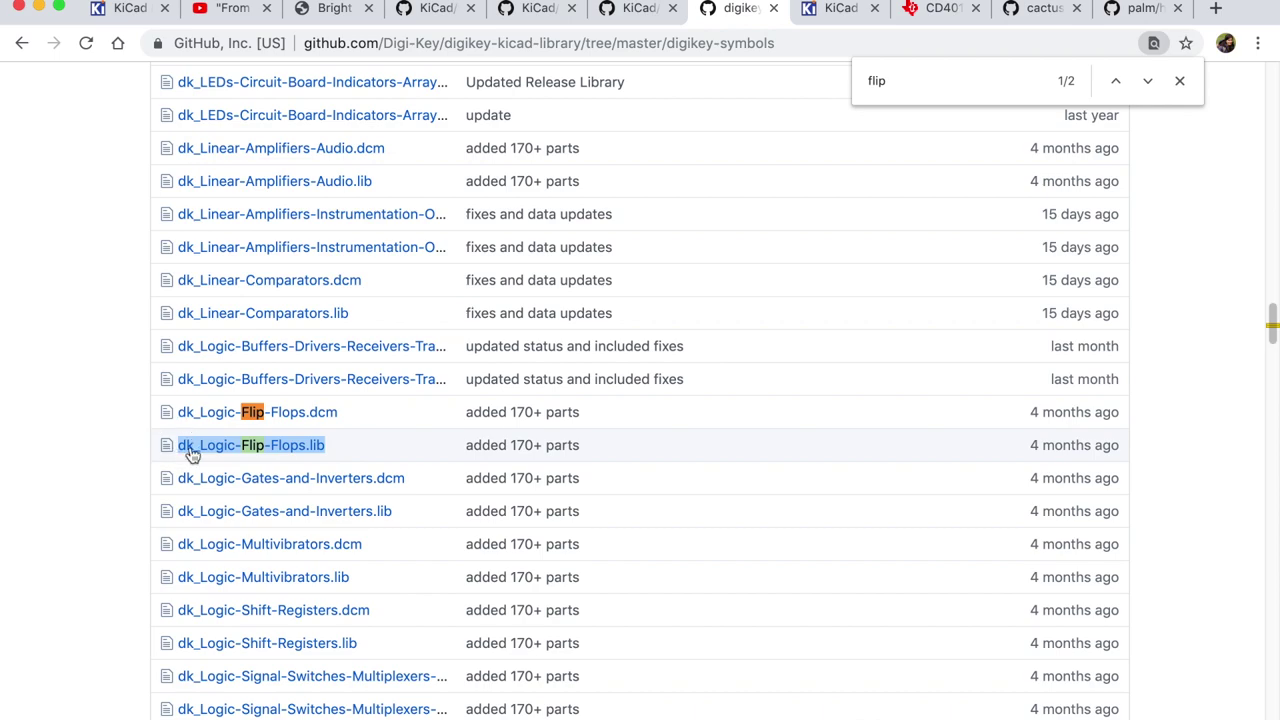
# - Add a Digikey_flip_flops row to the project library table with the pasted flip-flop library path
pyautogui.press('super+Tab')
pyautogui.click(177, 516)
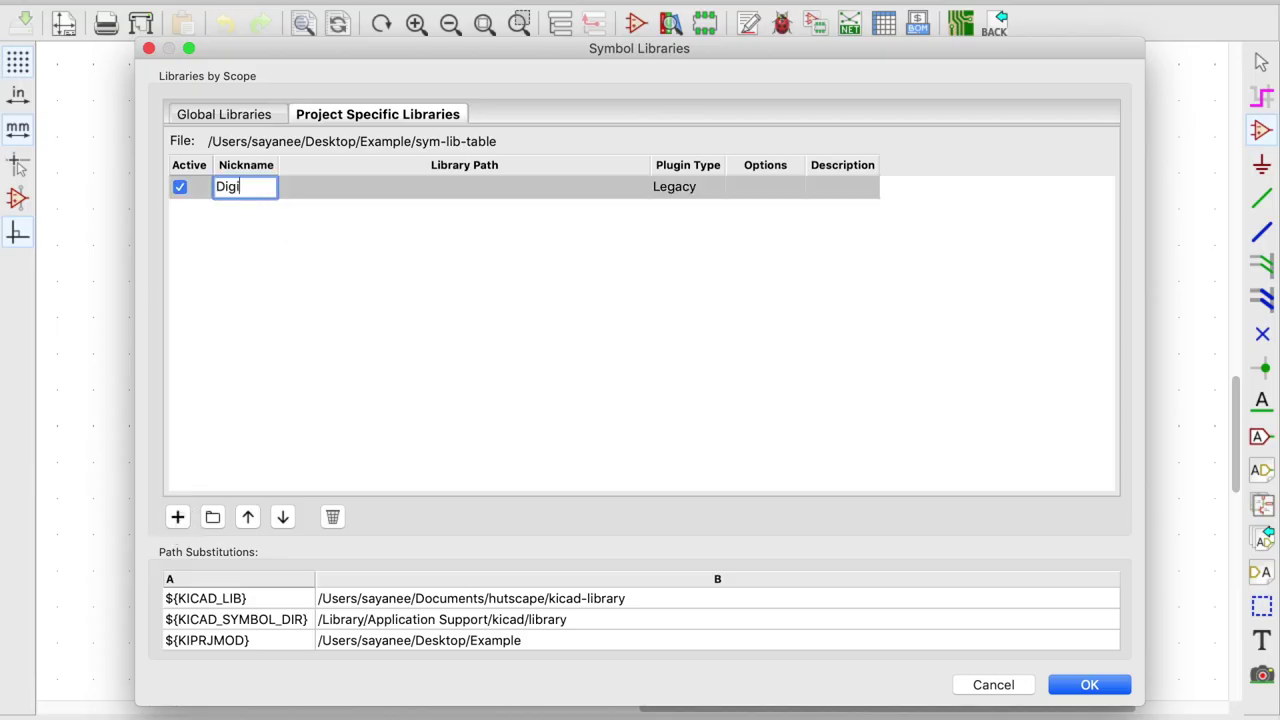
pyautogui.write('Digikey_flip_flops')
pyautogui.click(489, 185)
pyautogui.press('super+v')
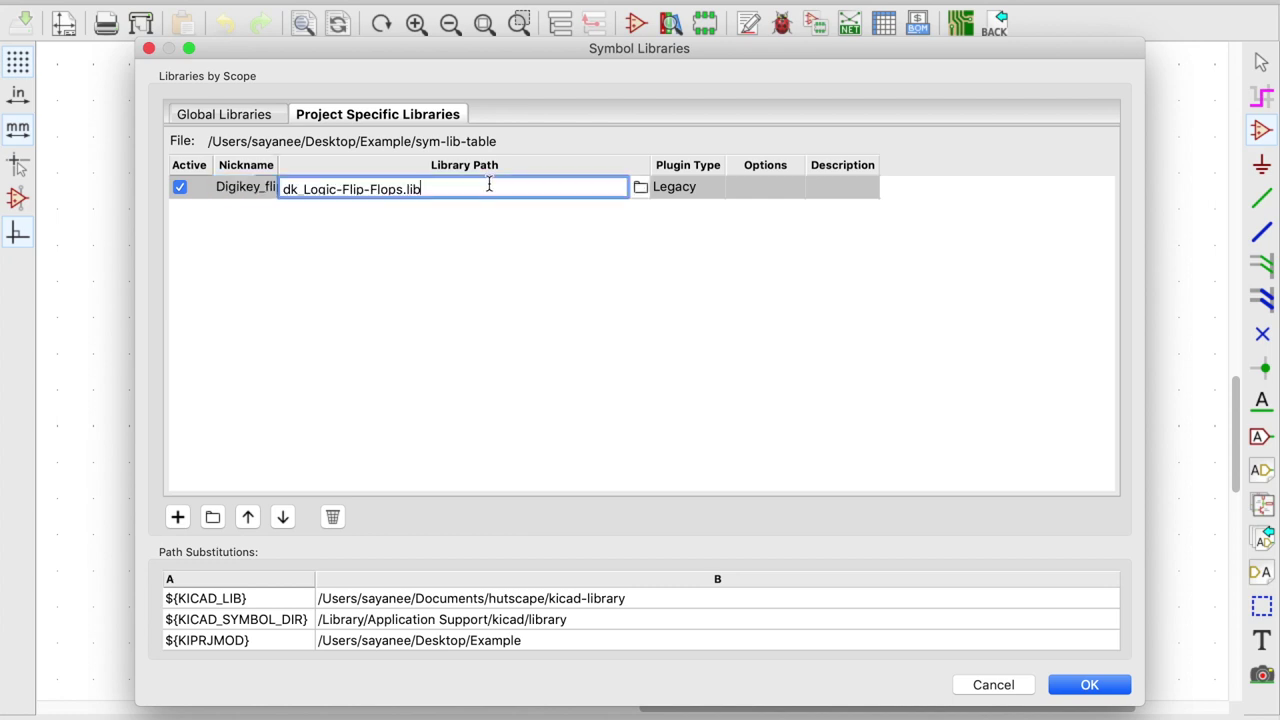
pyautogui.moveTo(443, 185); pyautogui.dragTo(276, 189)
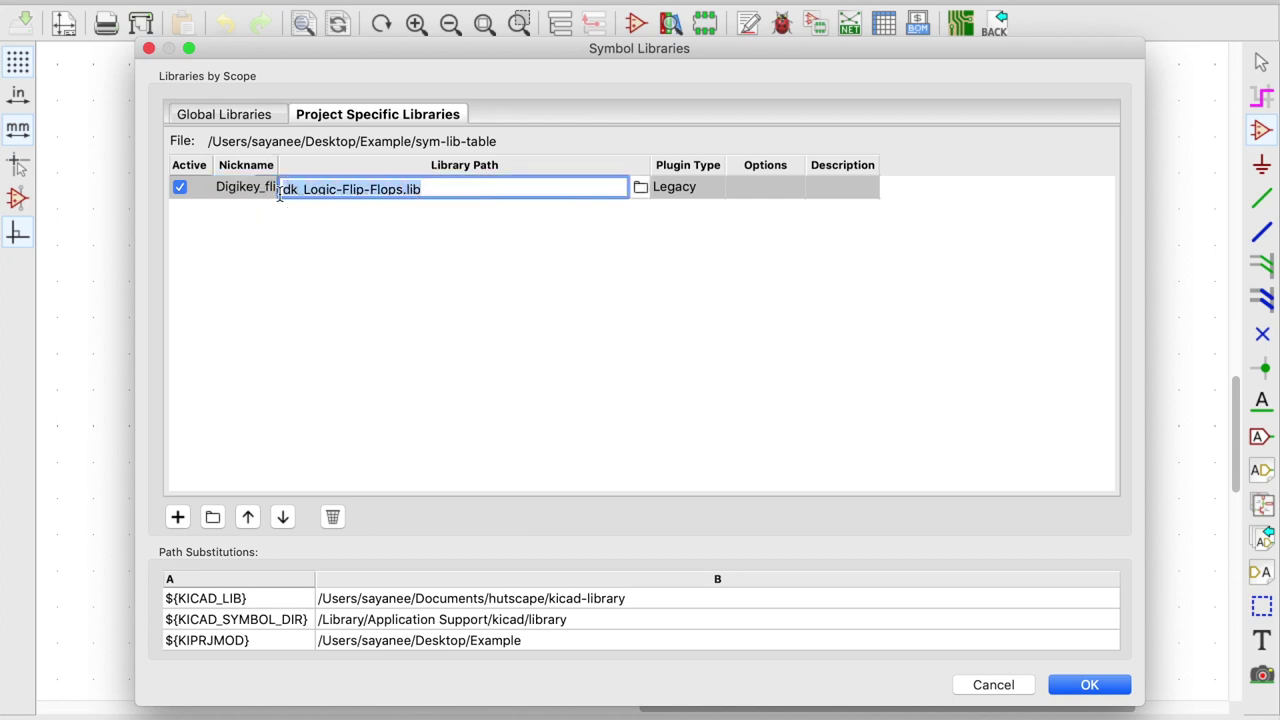
pyautogui.press('super+Tab')
pyautogui.click(622, 405)
# - In the terminal, enter the library/digikey folder and select the digikey-symbols path
pyautogui.write('c')
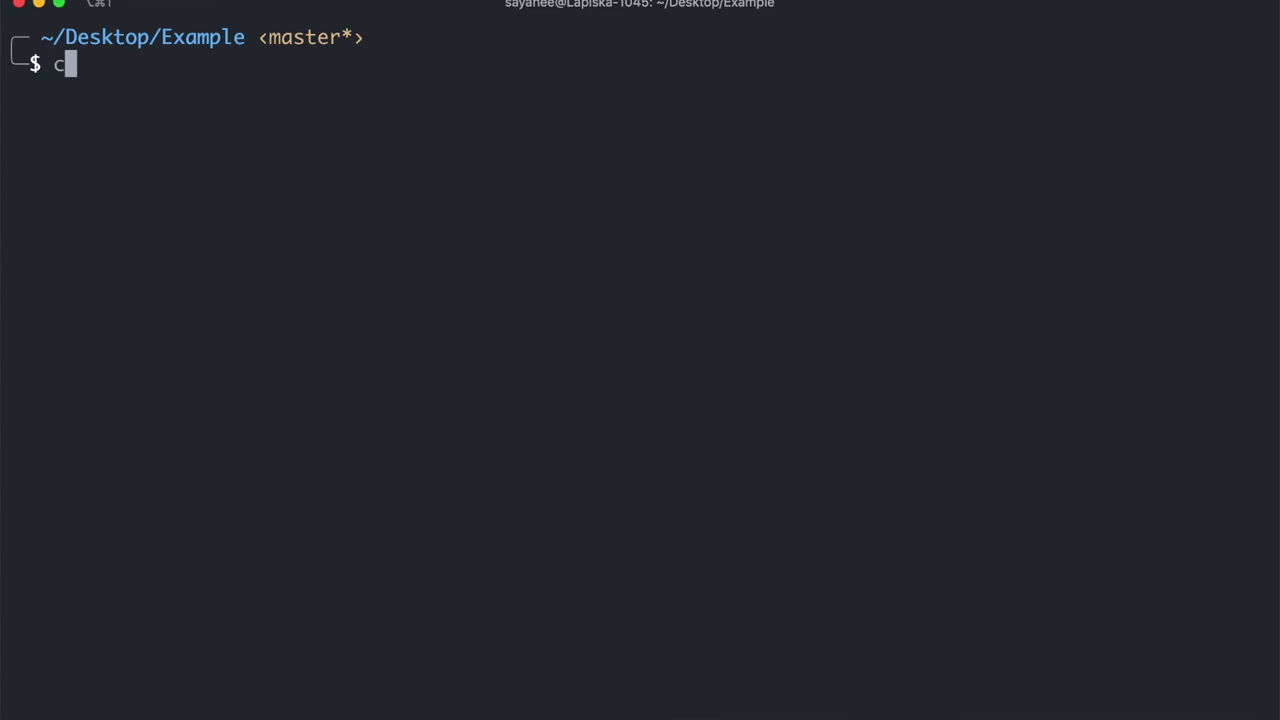
pyautogui.write('d li')
pyautogui.press('Tab')
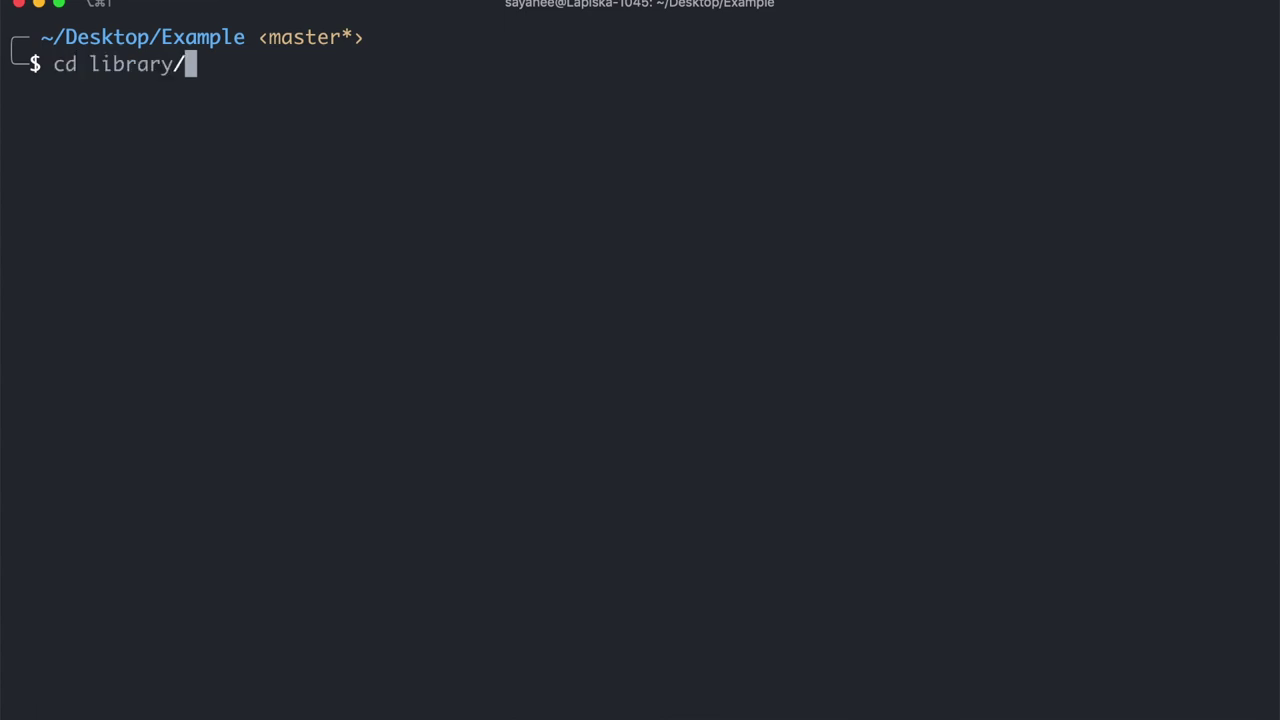
pyautogui.write('digikey/digikey-symbols')
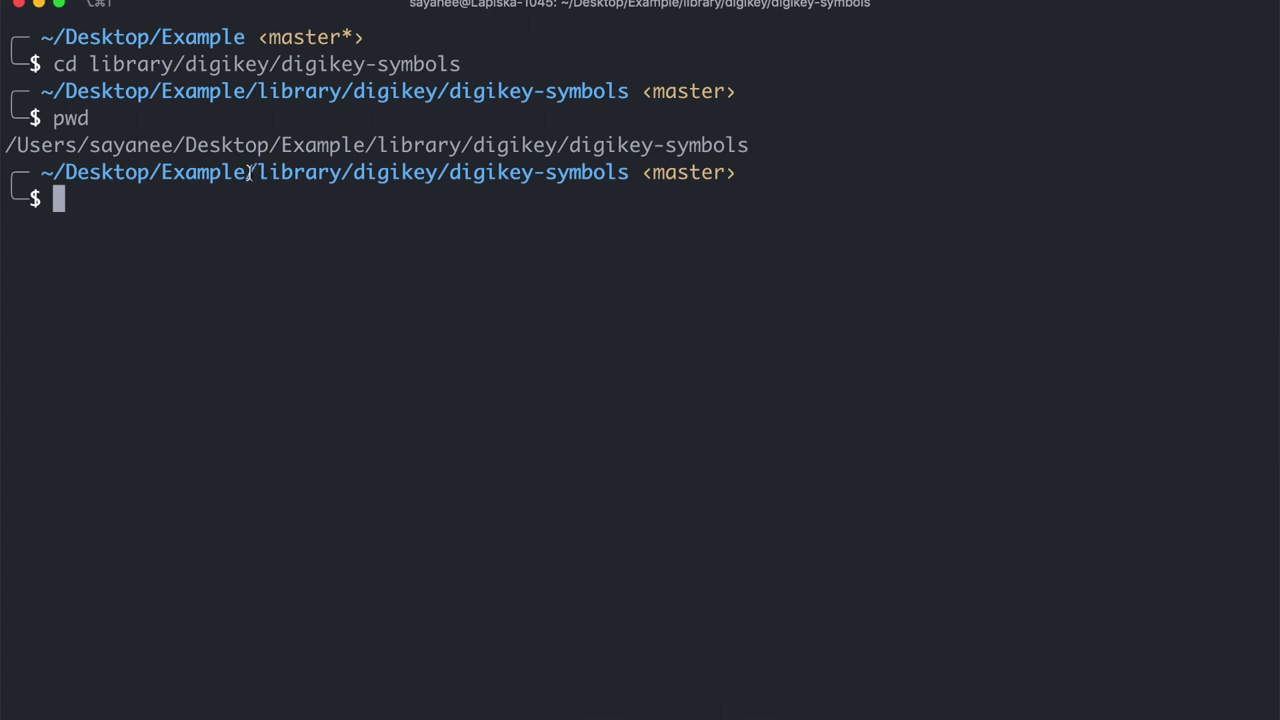
pyautogui.moveTo(249, 173); pyautogui.dragTo(631, 175)
pyautogui.press('super+c')
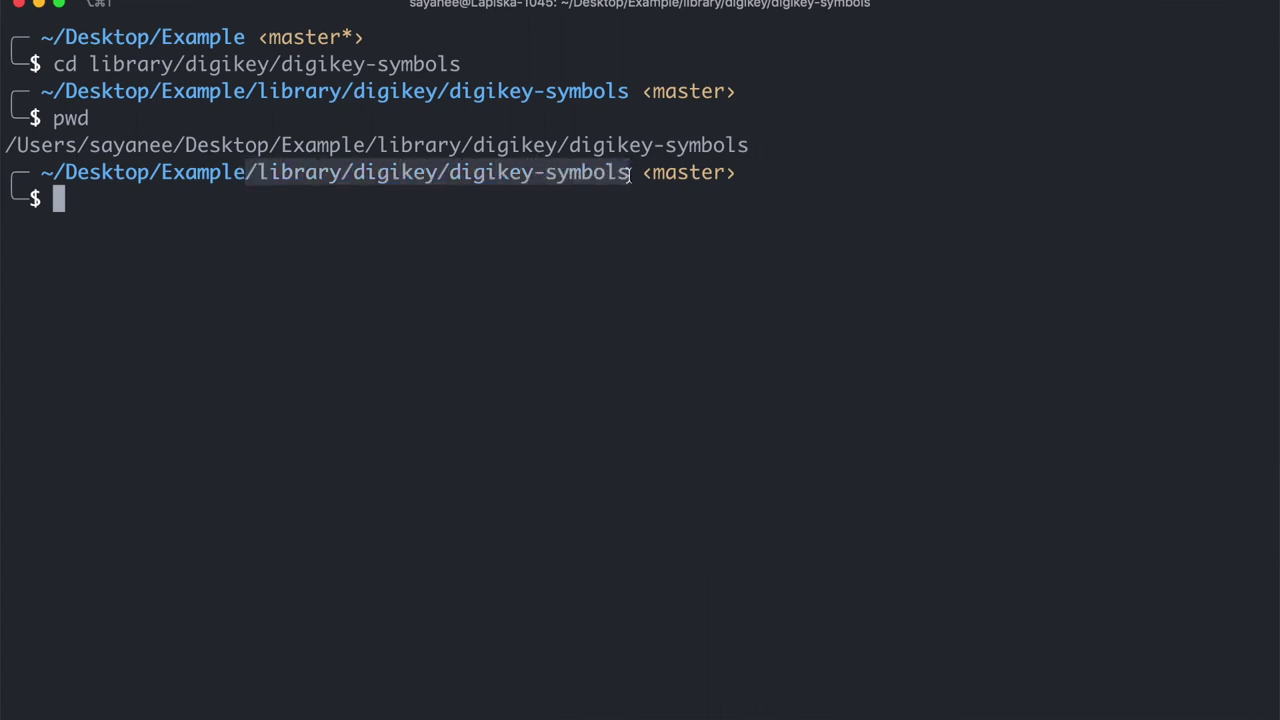
# - Prefix the flip-flop library path with /library/digikey/digikey-symbols/ in the symbol library table
pyautogui.press('super+Tab')
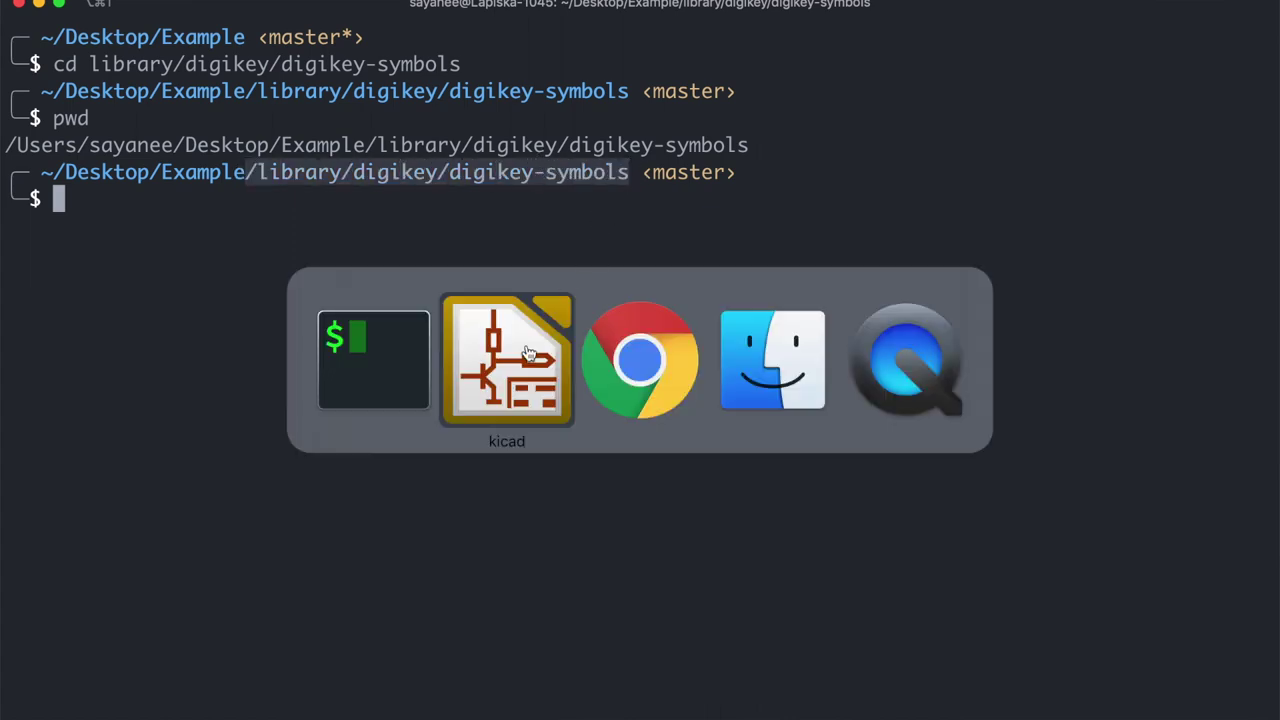
pyautogui.click(285, 190)
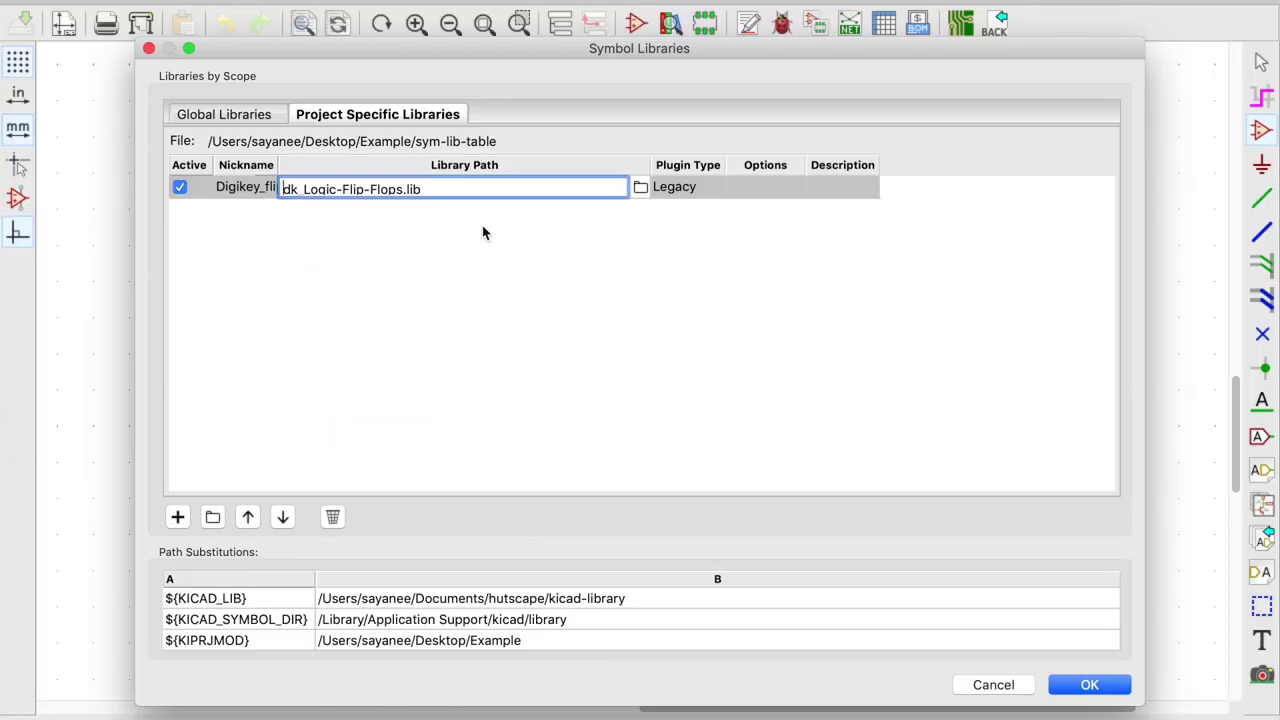
pyautogui.press('super+v')
pyautogui.write('/')
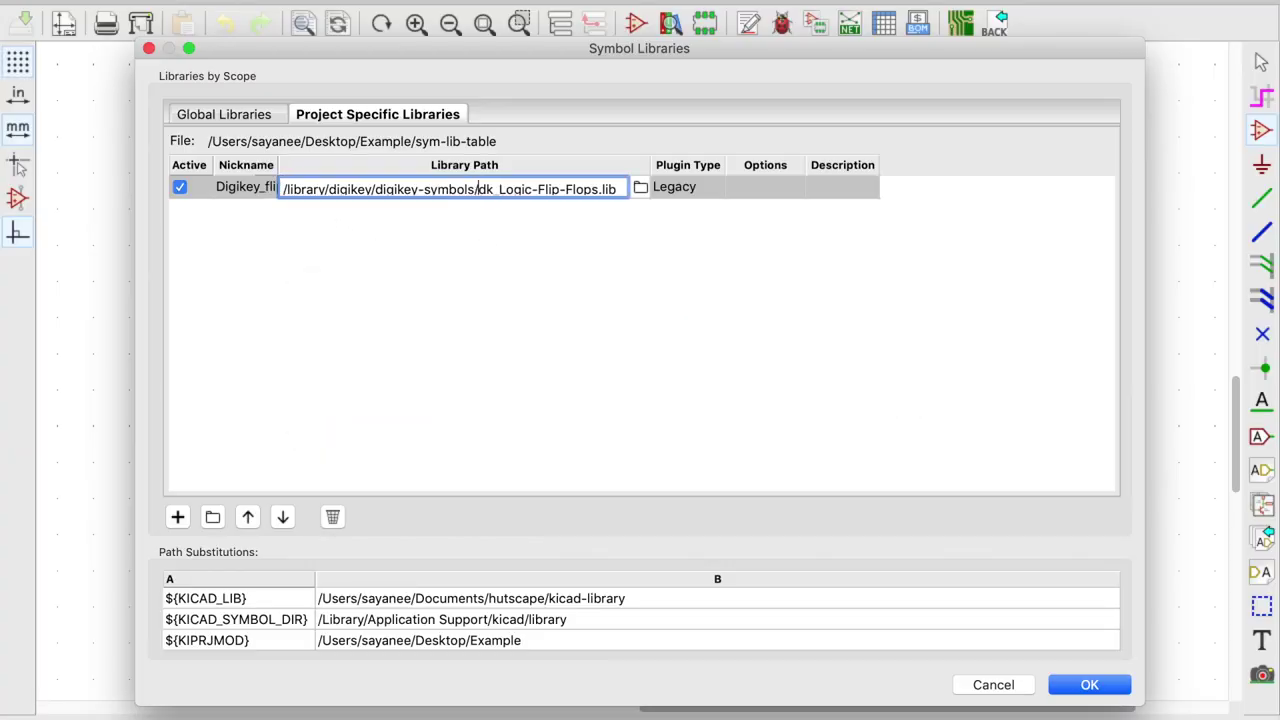
# - Switch to the KiCad documentation tab in Chrome
pyautogui.hotkey('shift', 'Home')
pyautogui.press('super+Tab')
pyautogui.press('super+Tab')
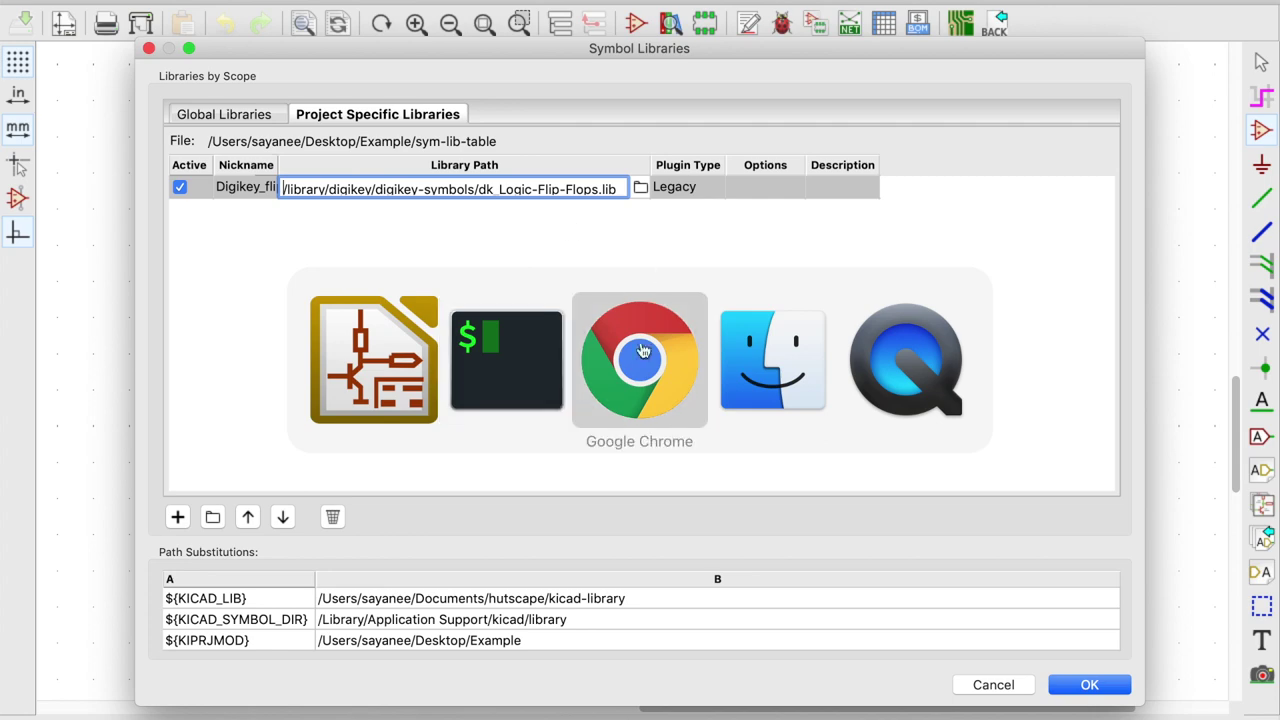
pyautogui.click(828, 14)
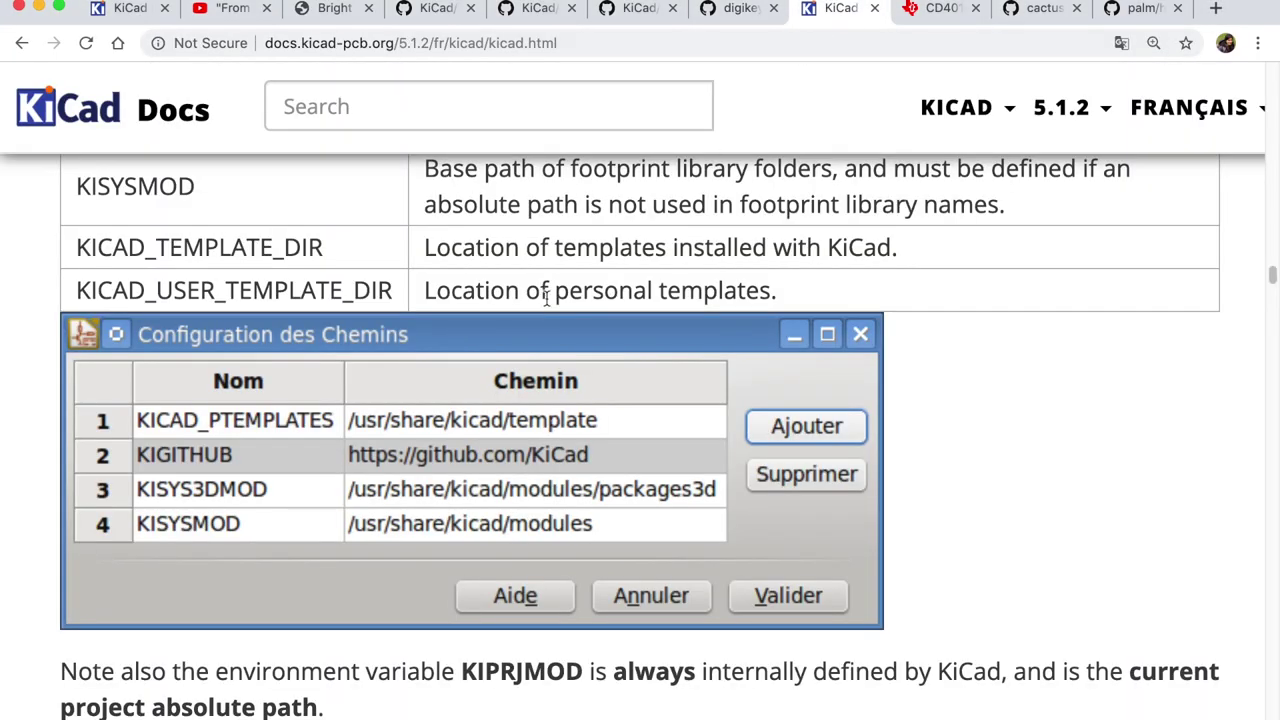
# - Read the note that KIPRJMOD is the project path, copy ${KIPRJMOD}, and return to KiCad
pyautogui.scroll(-5, 548, 298)
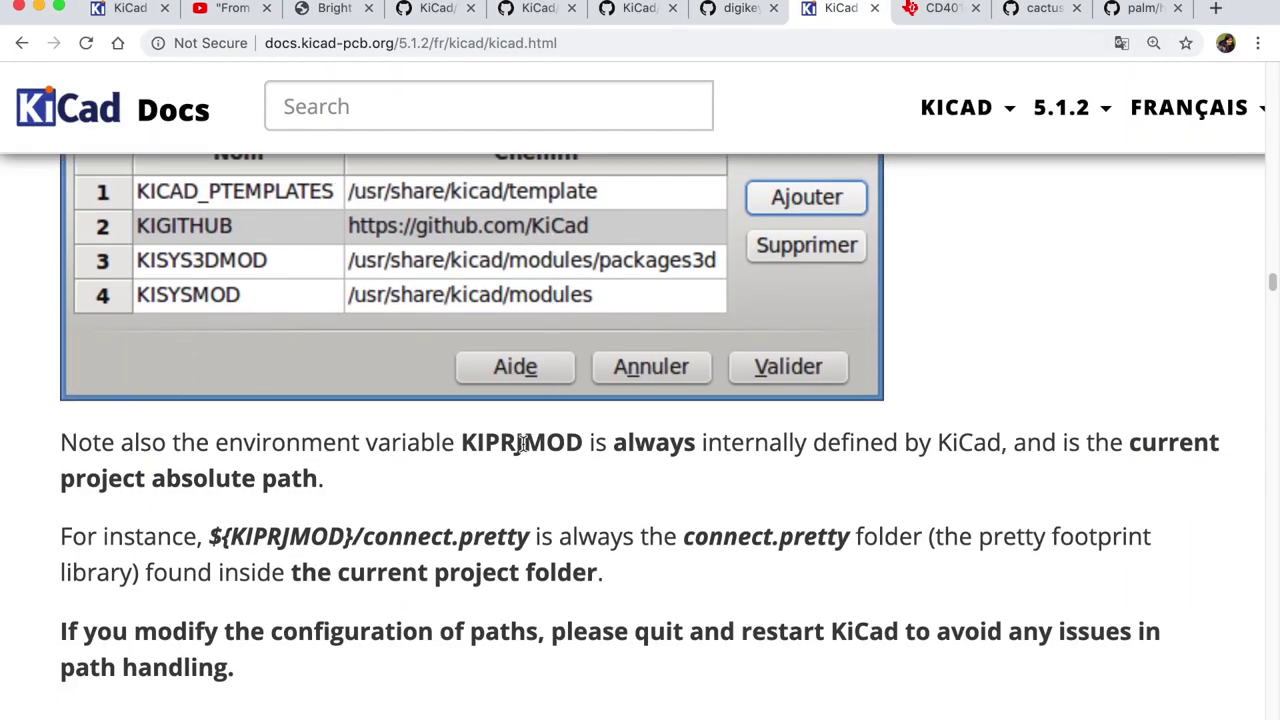
pyautogui.doubleClick(522, 444)
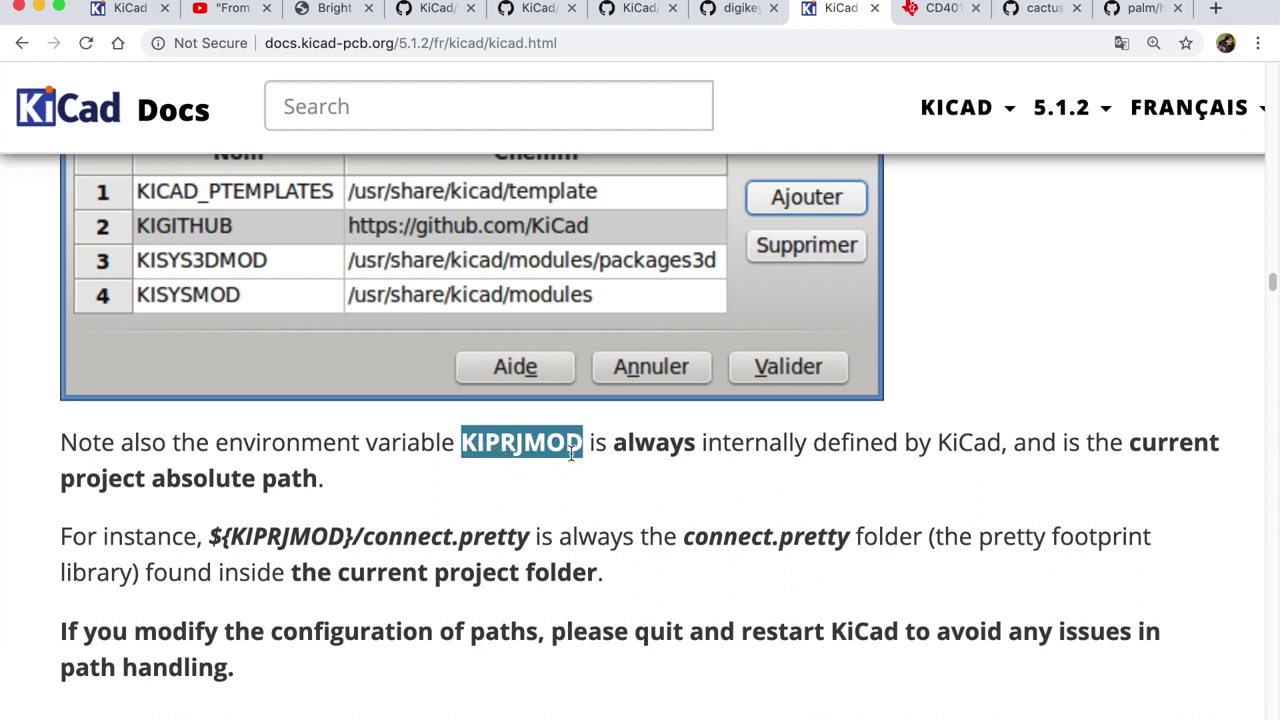
pyautogui.scroll(5, 589, 466)
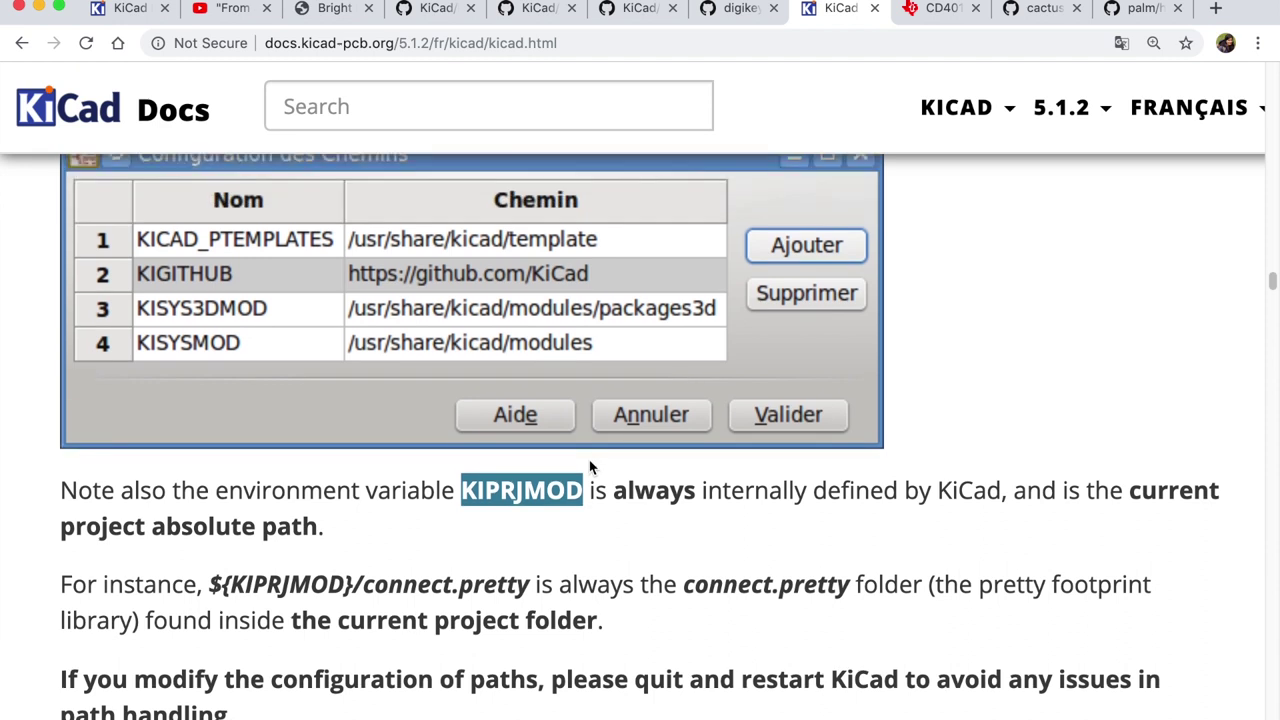
pyautogui.scroll(-4, 589, 466)
pyautogui.scroll(-1, 766, 495)
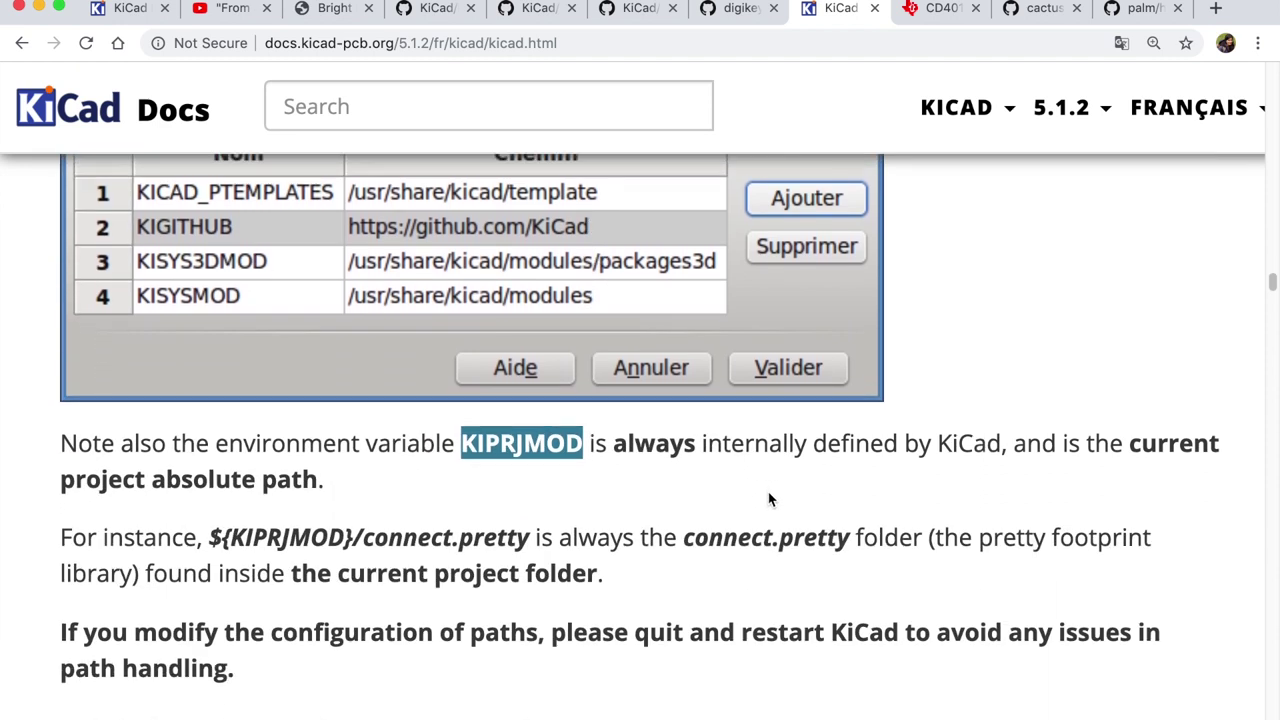
pyautogui.click(743, 438)
pyautogui.moveTo(710, 437); pyautogui.dragTo(500, 486)
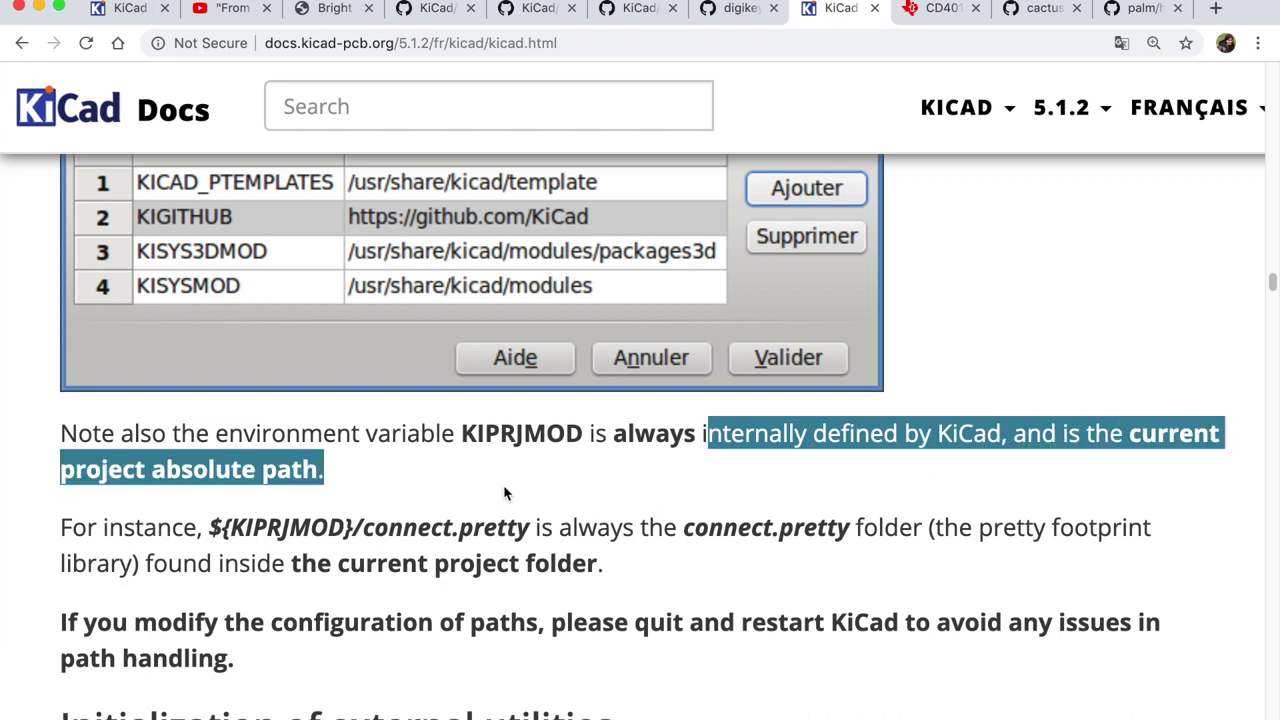
pyautogui.click(507, 492)
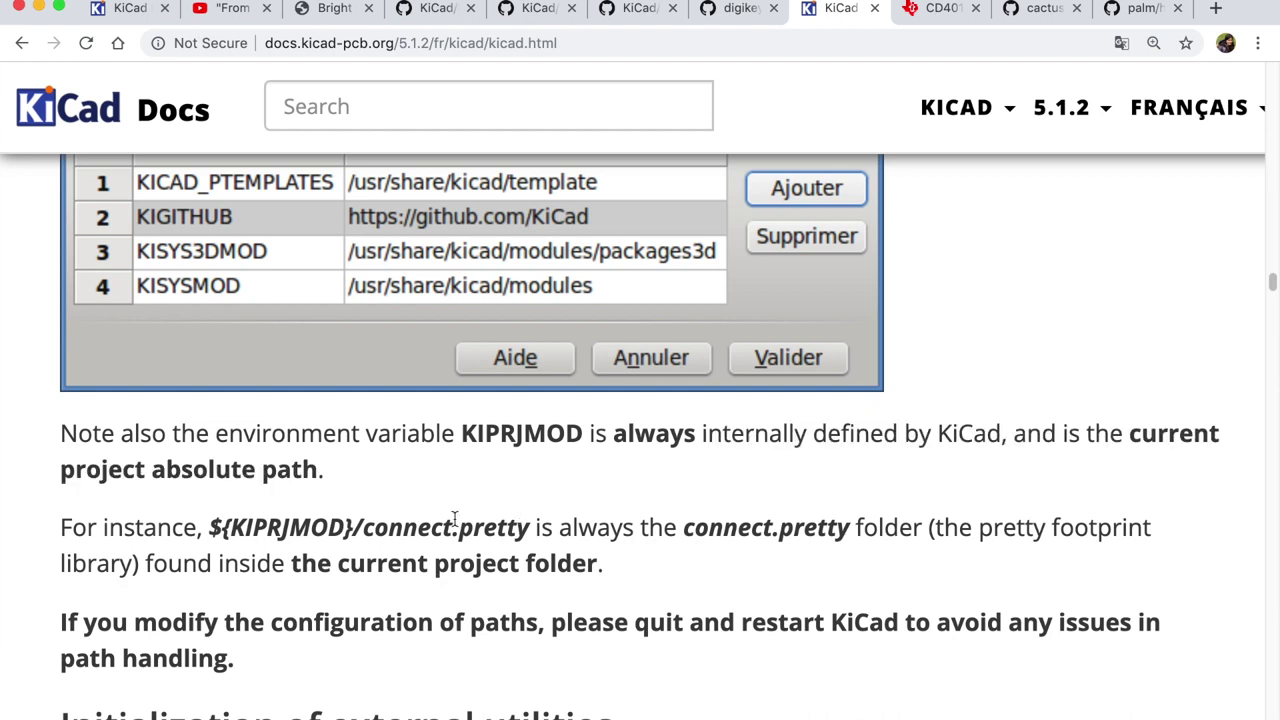
pyautogui.moveTo(212, 527); pyautogui.dragTo(357, 532)
pyautogui.press('super+c')
pyautogui.press('super+Tab')
# - Prefix the flip-flop library path with ${KIPRJMOD} and confirm the symbol library table
pyautogui.click(284, 190)
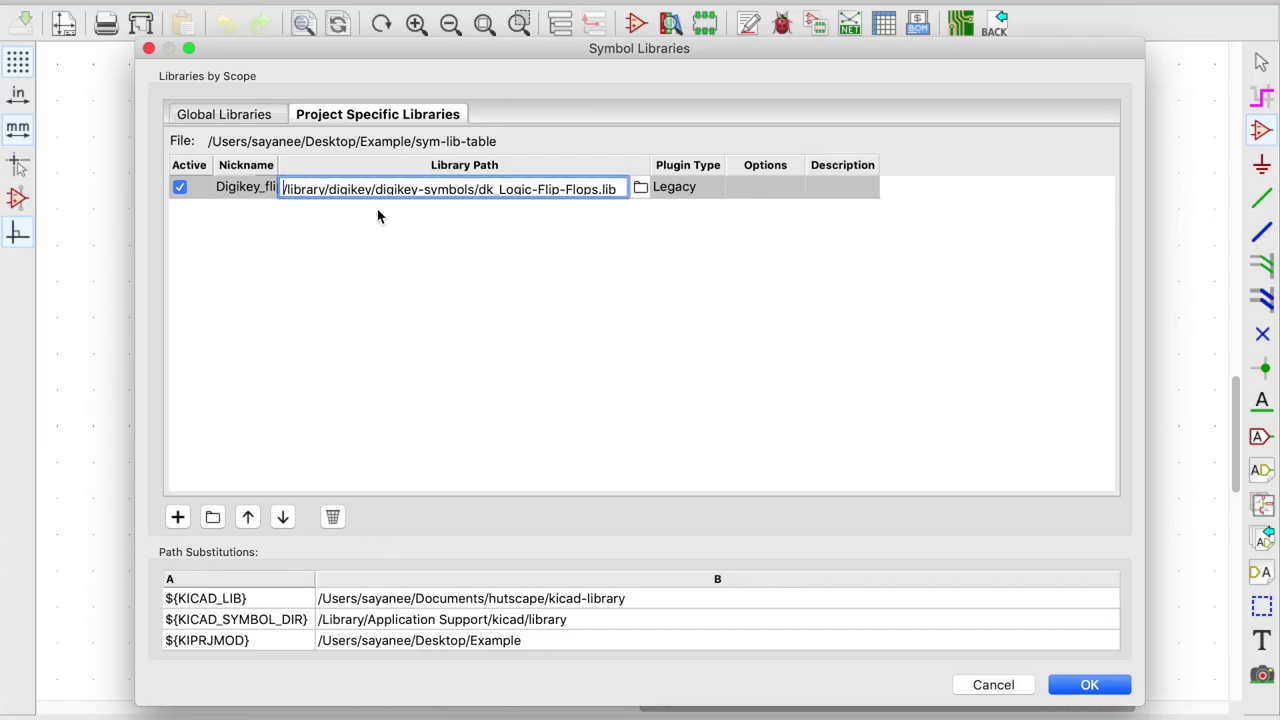
pyautogui.press('super+v')
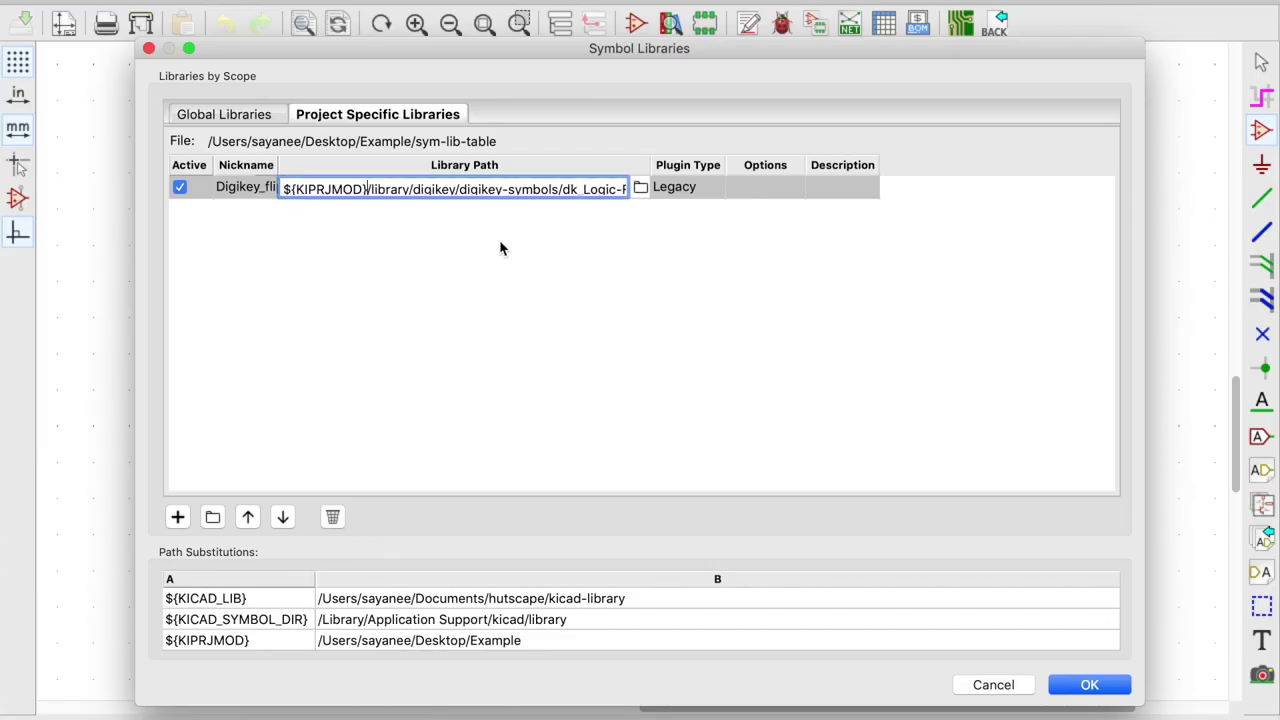
pyautogui.click(1087, 686)
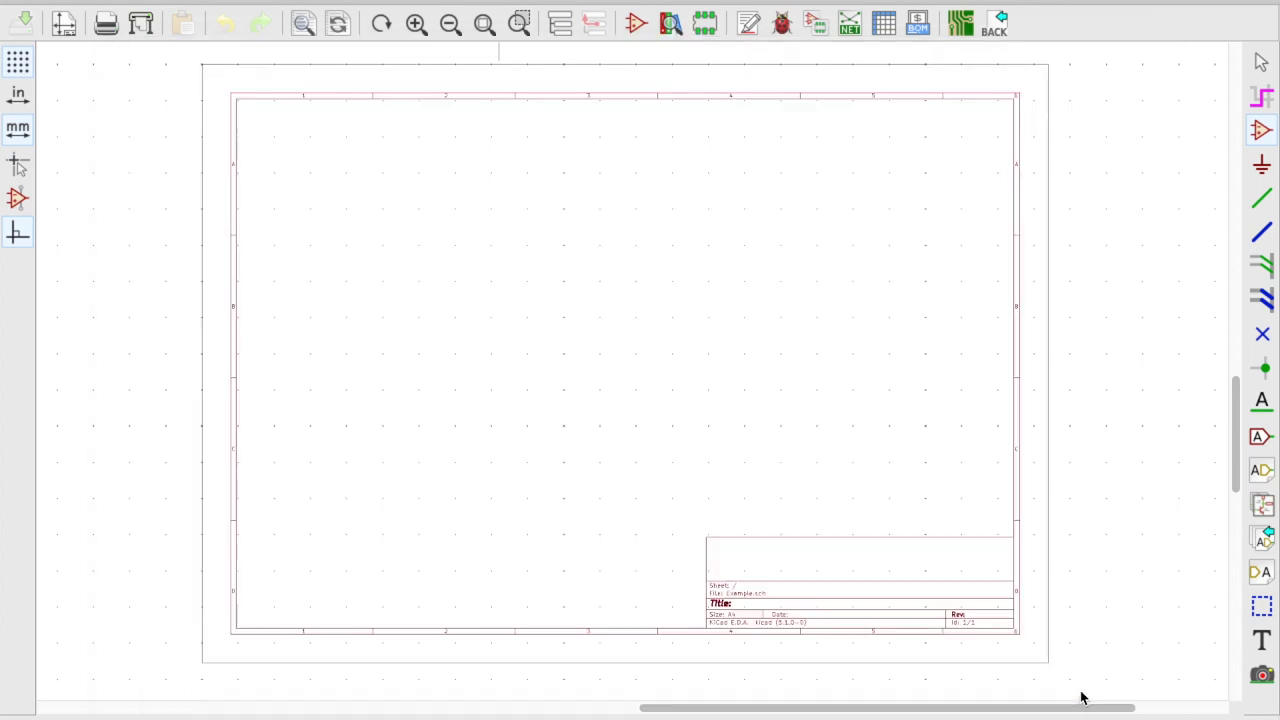
# - Place the Digikey CD4013BE flip-flop, found by filtering 'digike', left of centre on the schematic
pyautogui.click(597, 289)
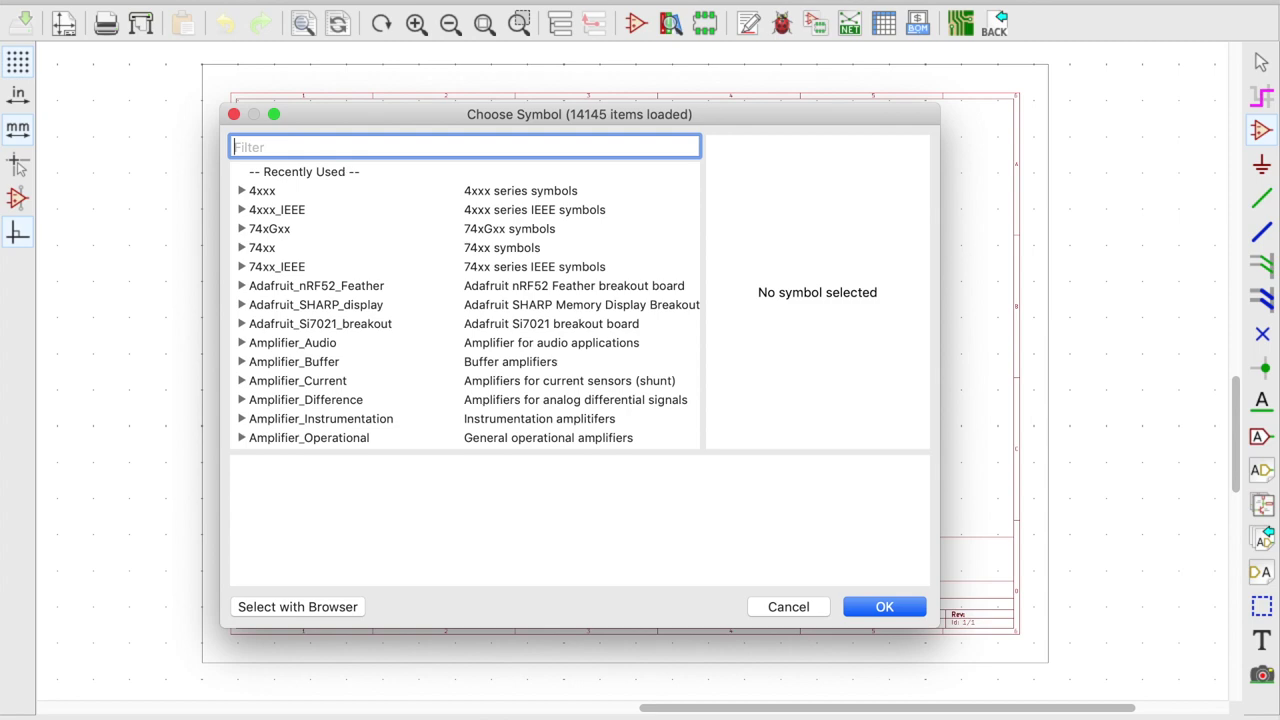
pyautogui.write('digike')
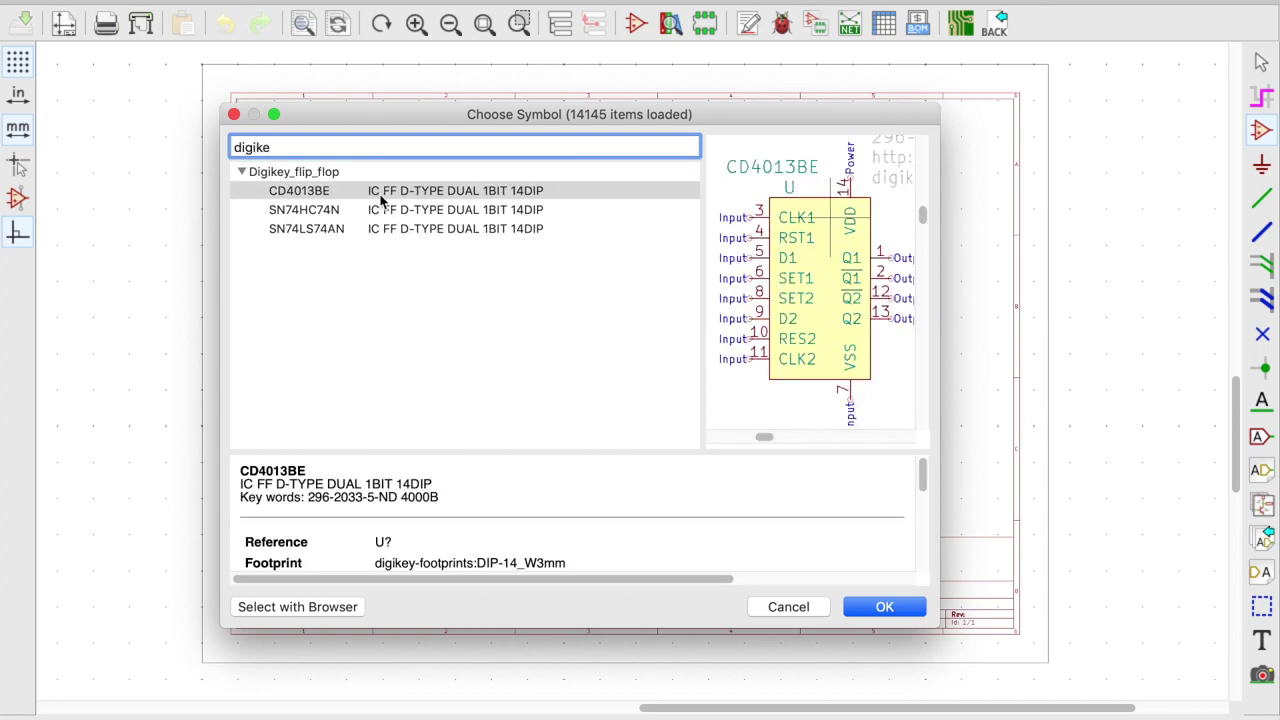
pyautogui.click(352, 199)
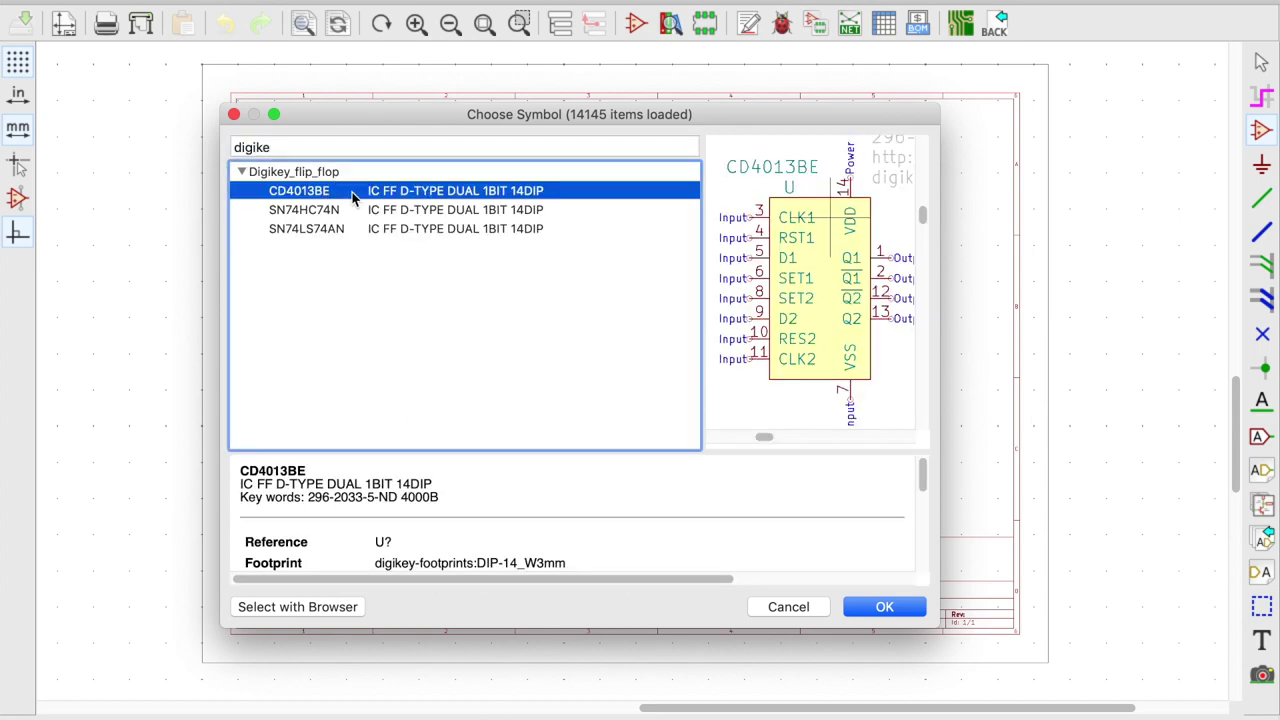
pyautogui.click(433, 216)
pyautogui.click(436, 192)
pyautogui.click(884, 606)
pyautogui.click(510, 272)
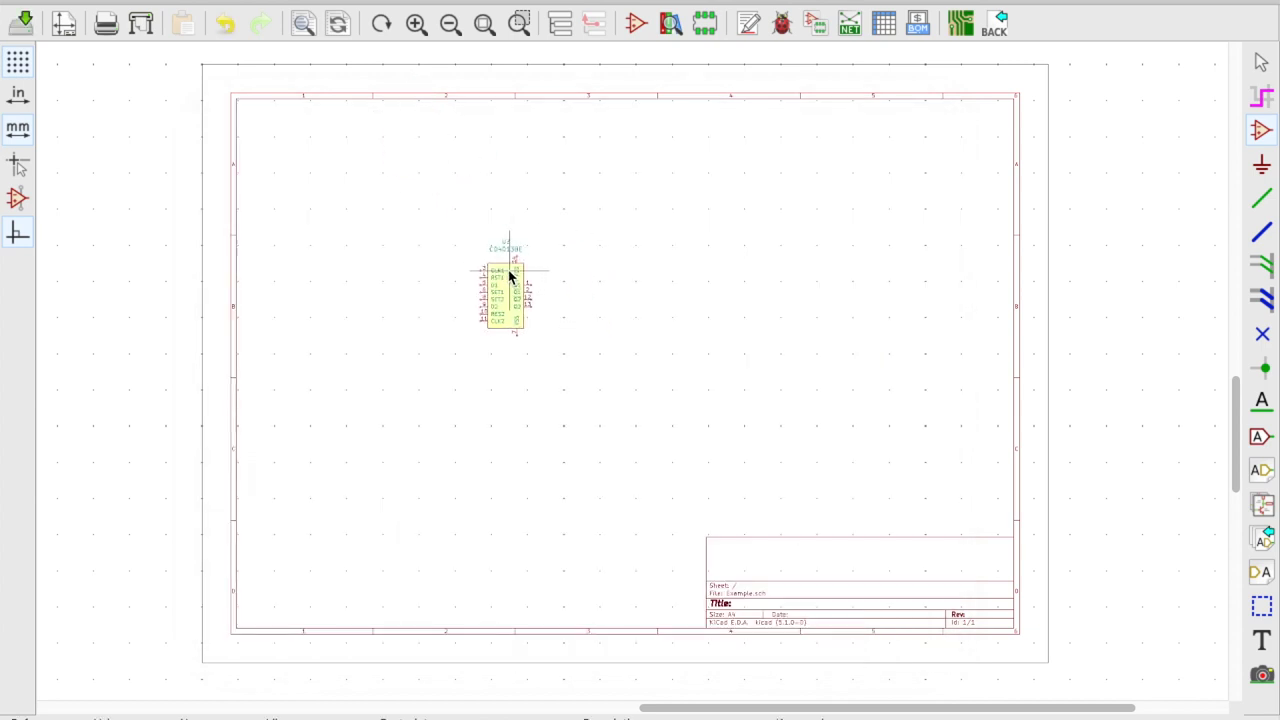
pyautogui.scroll(3, 510, 272)
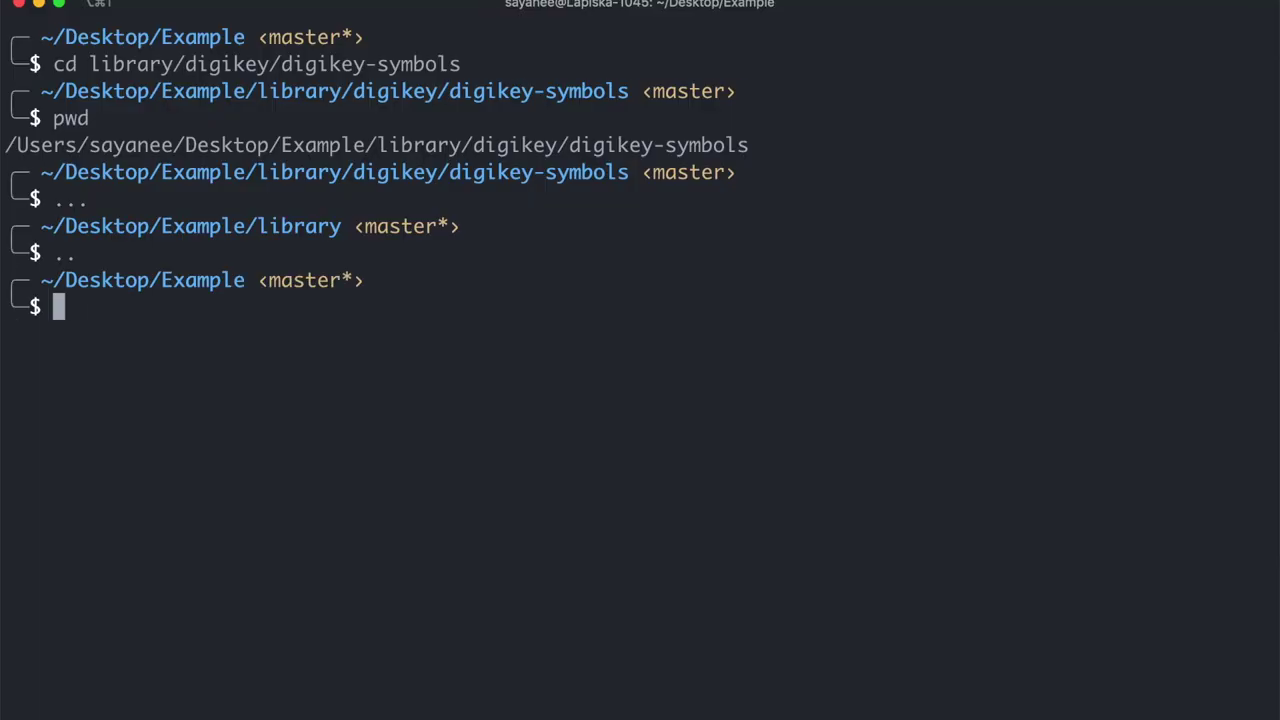
# - List ~/Desktop/Example with ls and copy the sym-lib-table file name
pyautogui.write('ls')
pyautogui.press('Return')
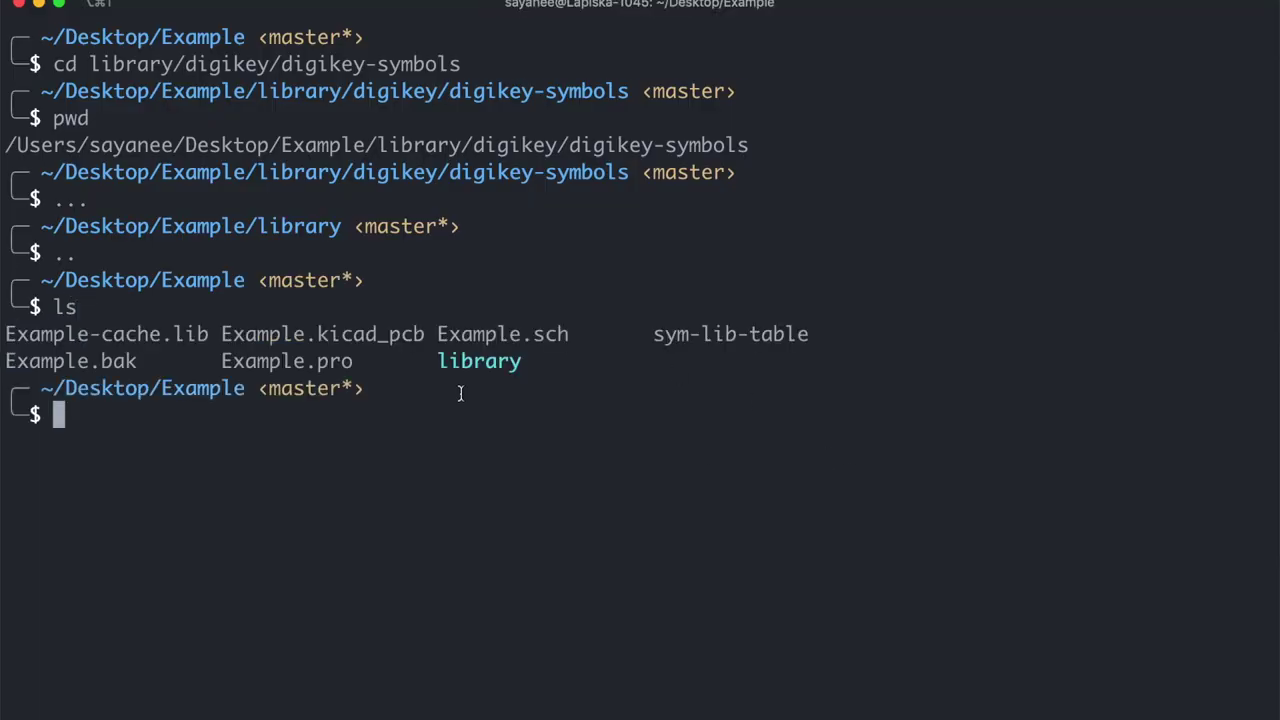
pyautogui.moveTo(652, 337); pyautogui.dragTo(806, 334)
pyautogui.press('super+c')
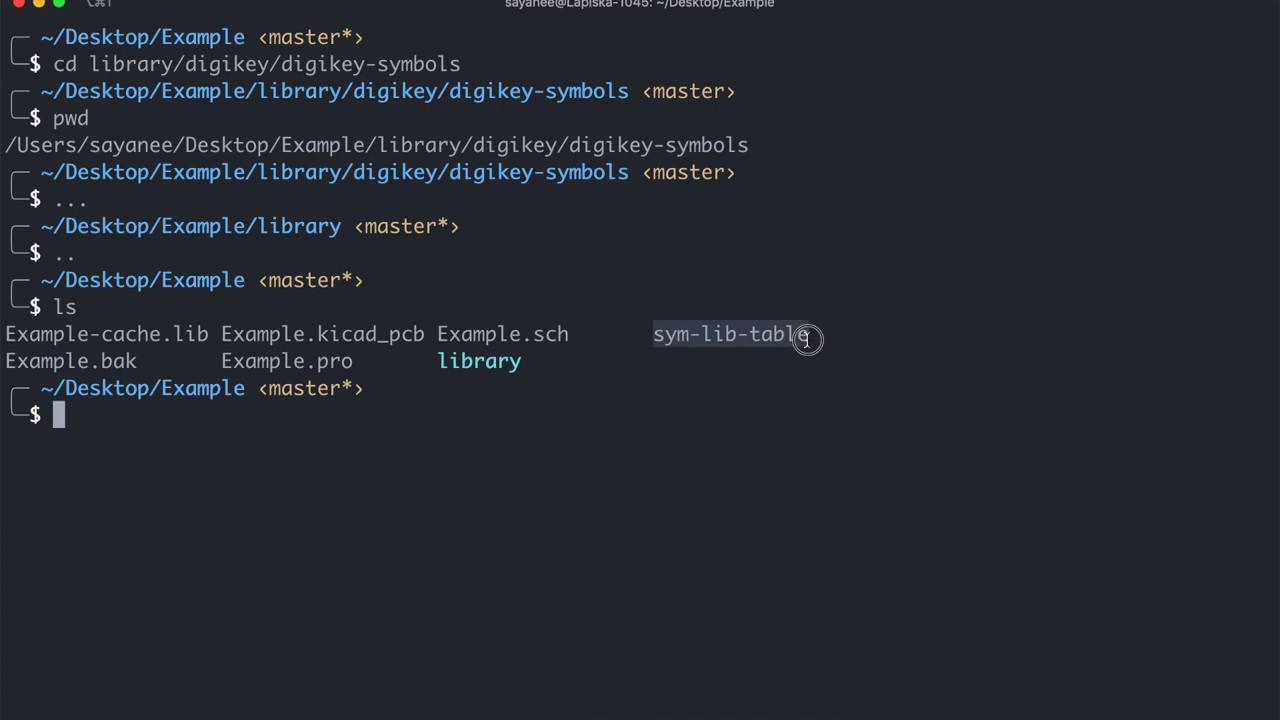
pyautogui.click(708, 385)
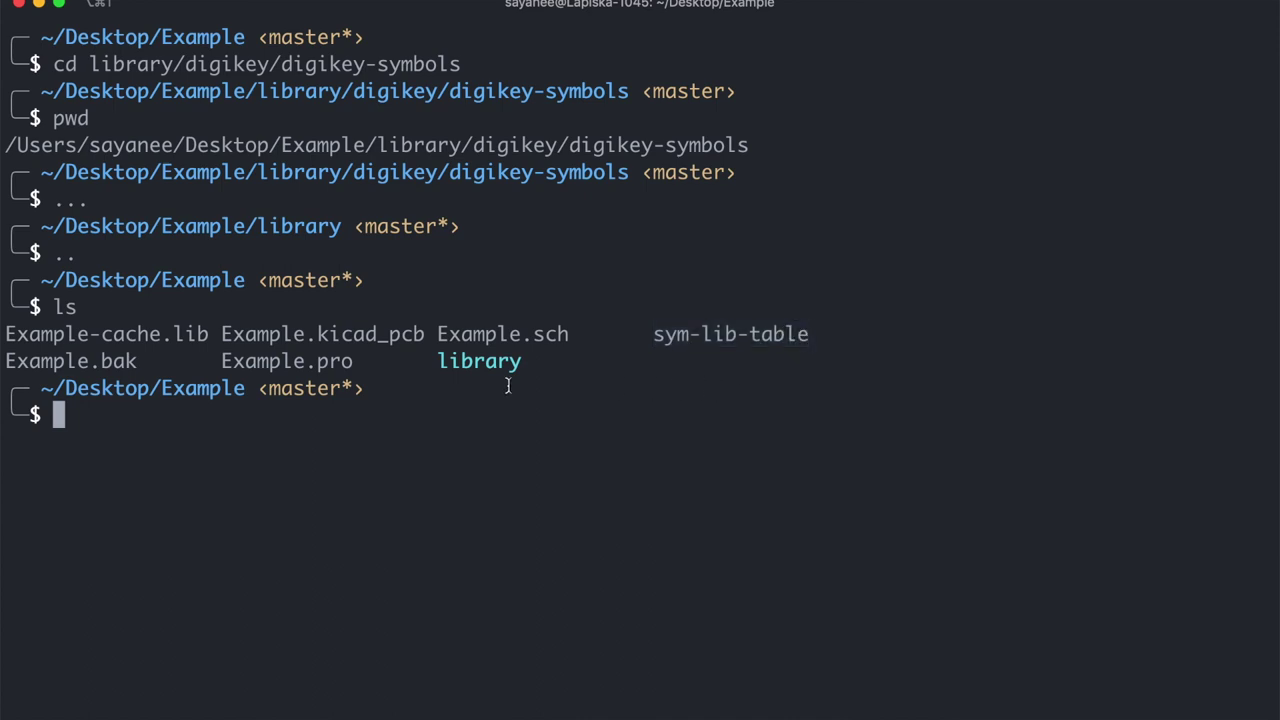
# - Print sym-lib-table to check the ${KIPRJMOD} URI, then clear and type git submodule status
pyautogui.write('cat')
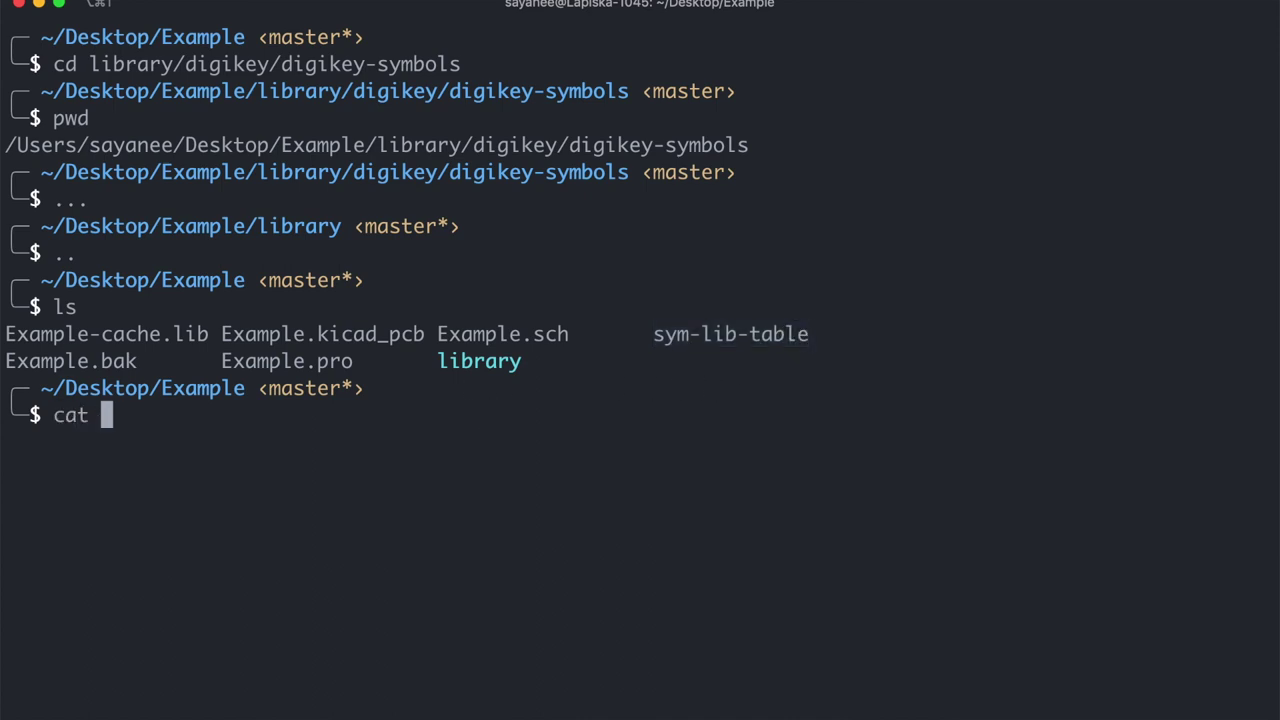
pyautogui.press('super+v')
pyautogui.press('Return')
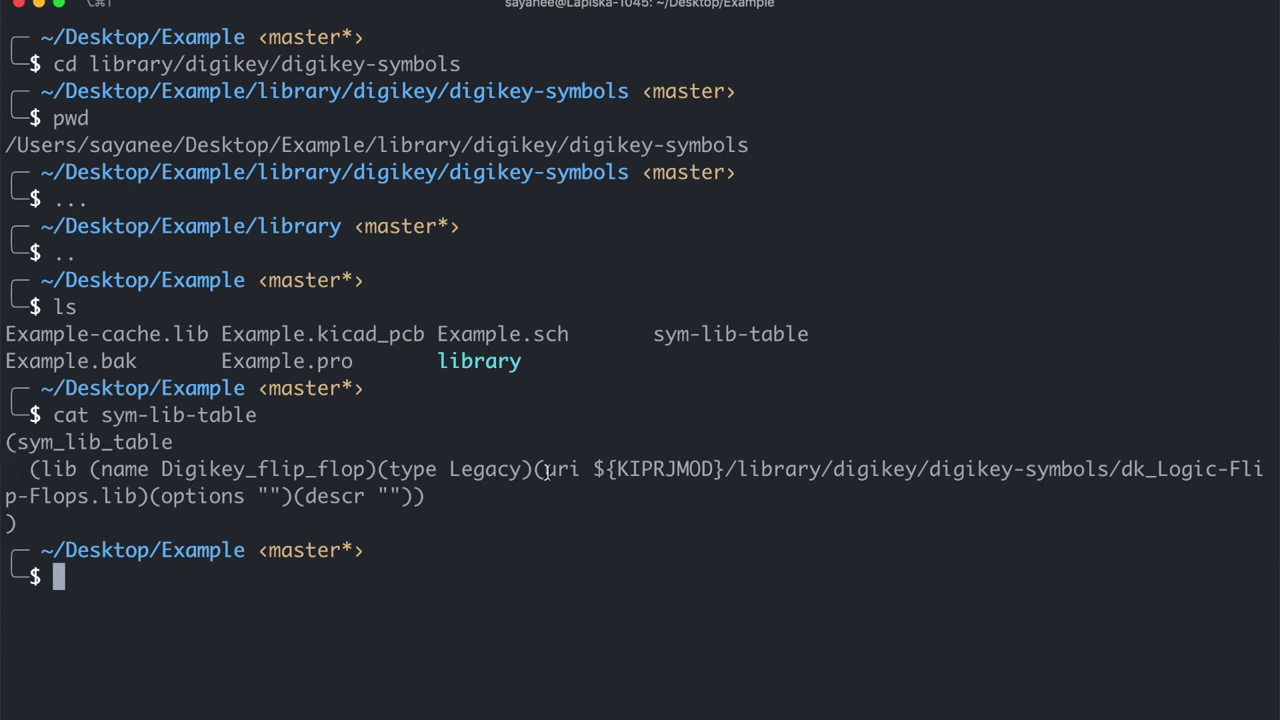
pyautogui.moveTo(547, 470); pyautogui.dragTo(140, 500)
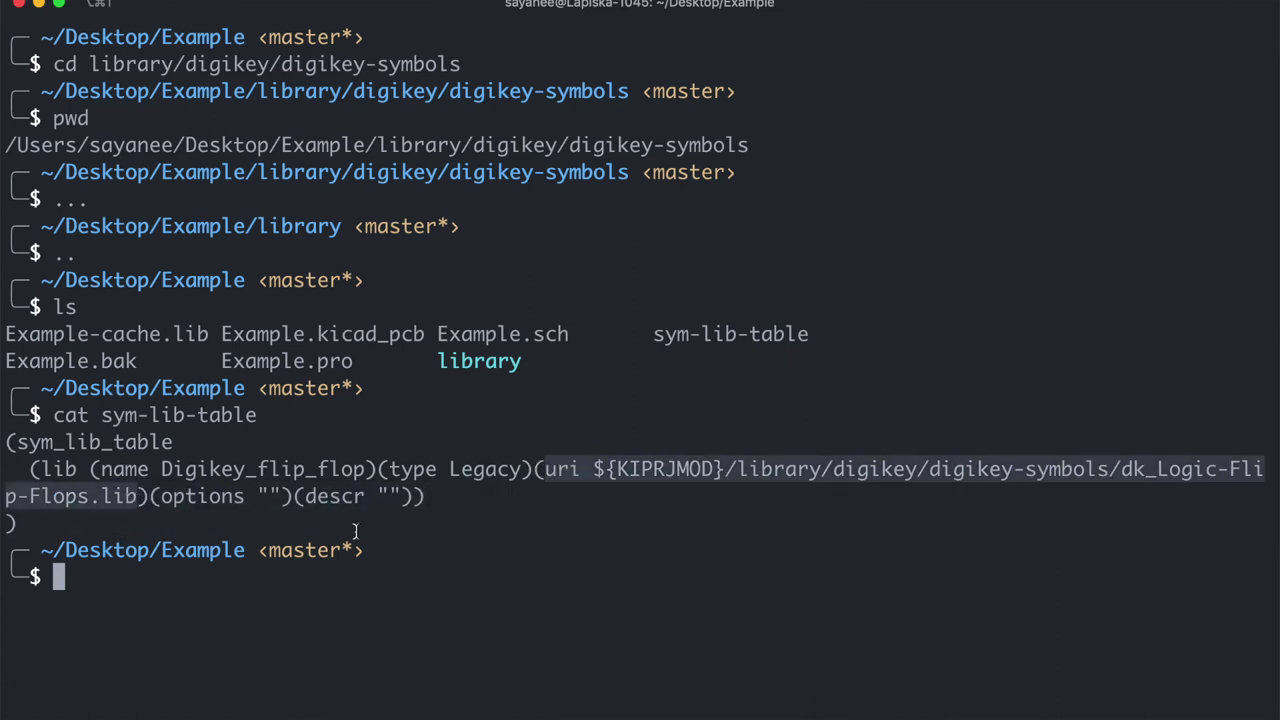
pyautogui.click(356, 531)
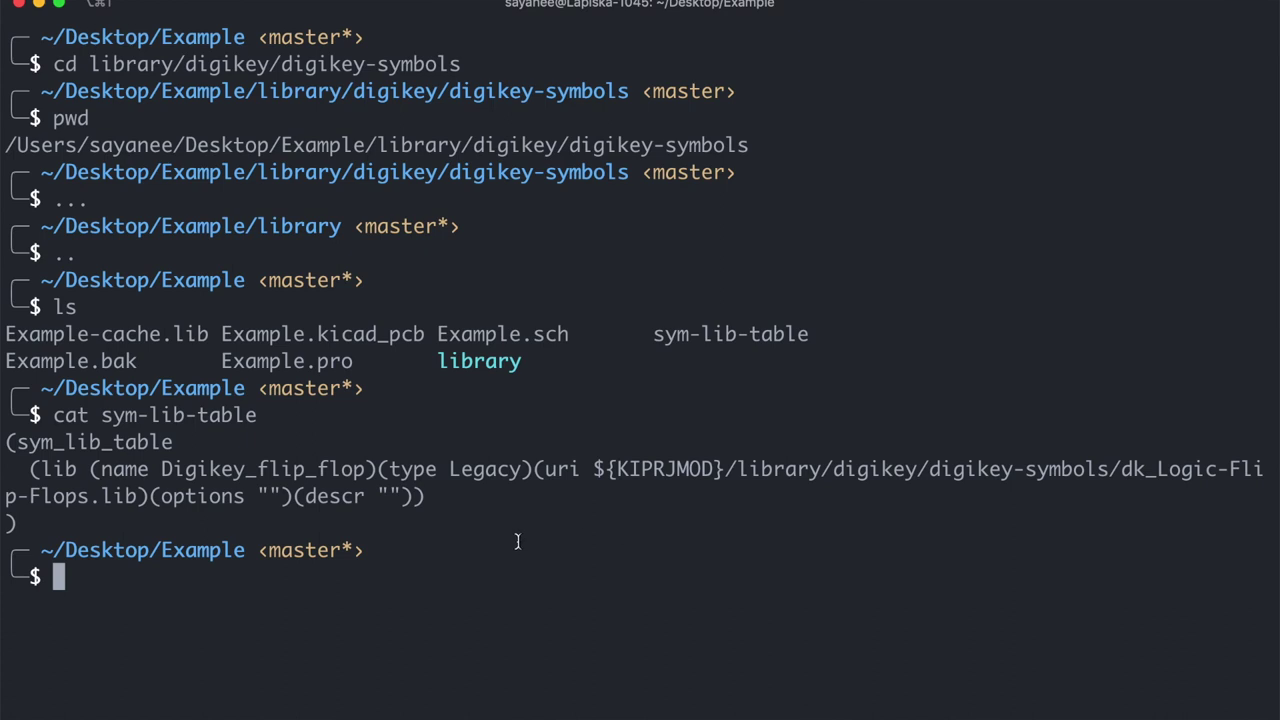
pyautogui.hotkey('ctrl', 'l')
pyautogui.write('git submodule status')
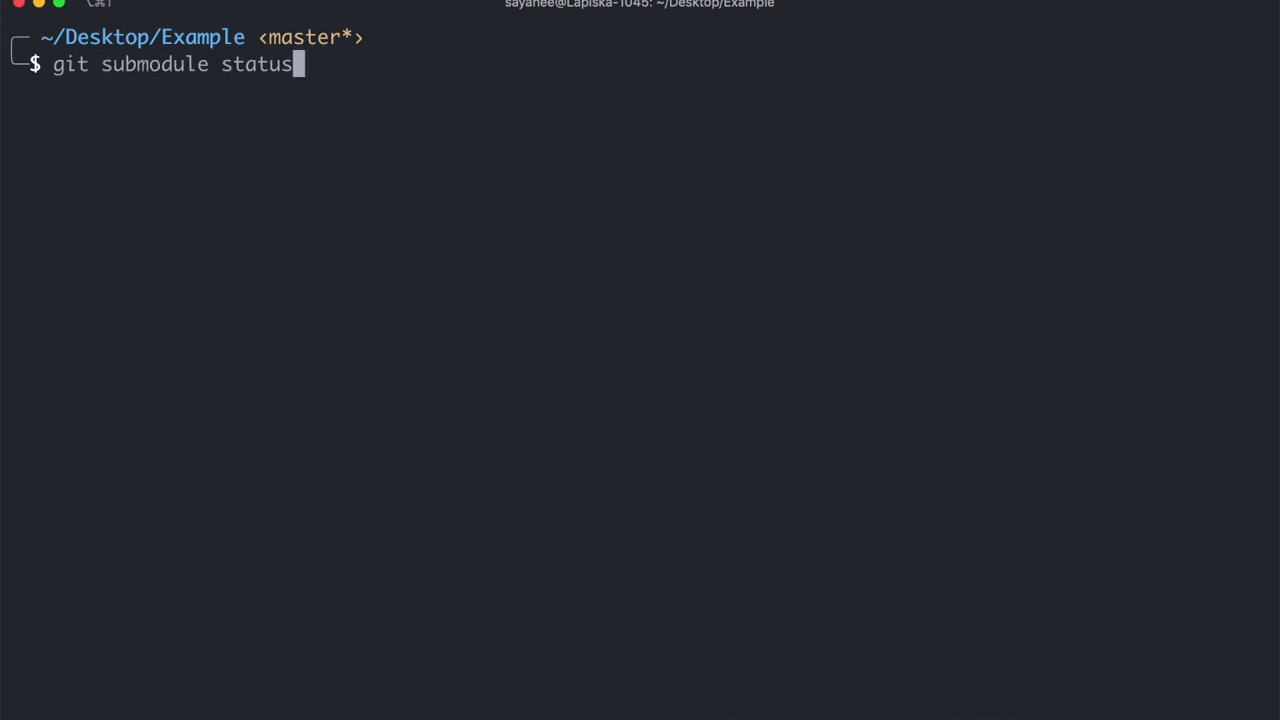
# - Run git submodule status and select library/digikey's commit hash ecfe3347 for comparison
pyautogui.press('Return')
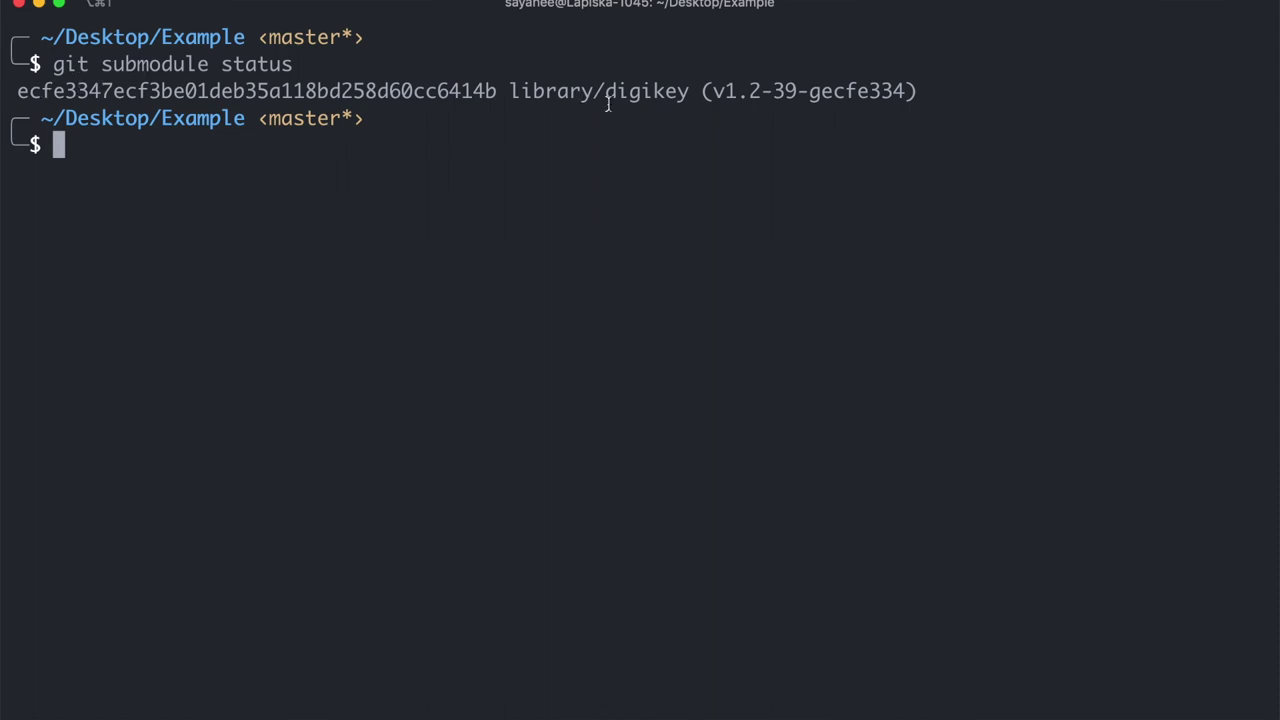
pyautogui.moveTo(18, 91); pyautogui.dragTo(111, 91)
pyautogui.press('super+Tab')
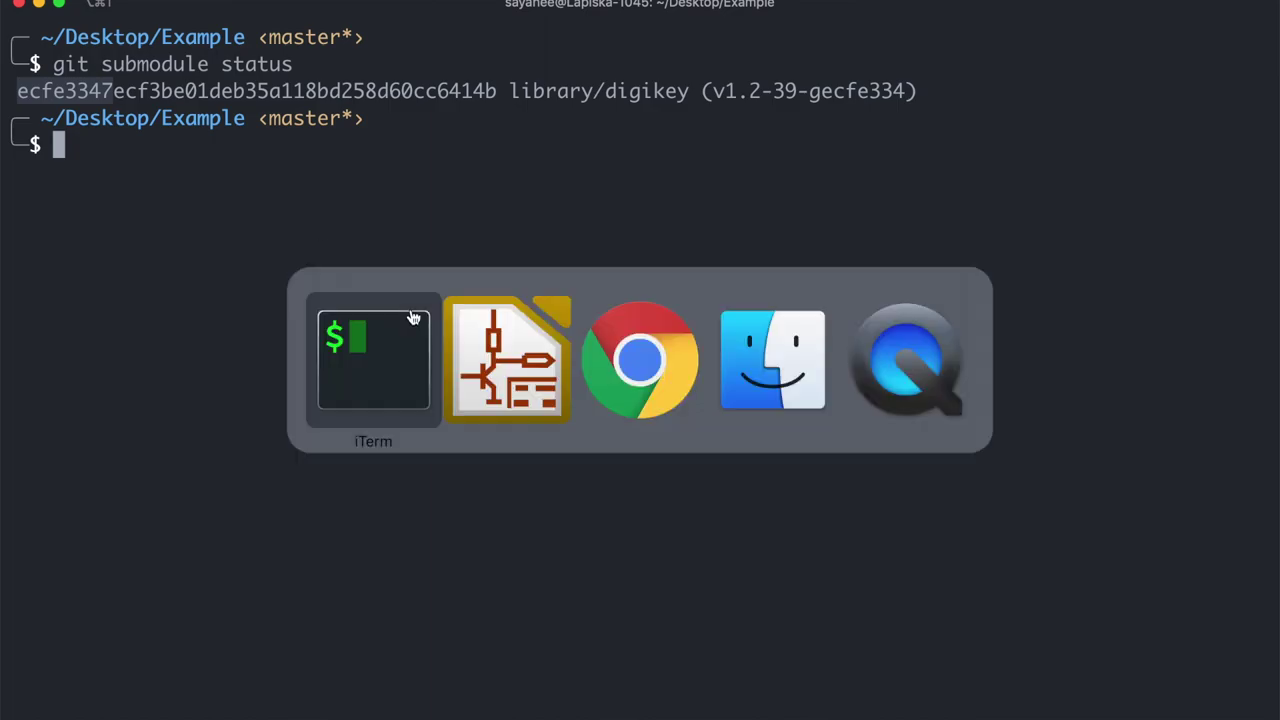
pyautogui.press('super+Tab')
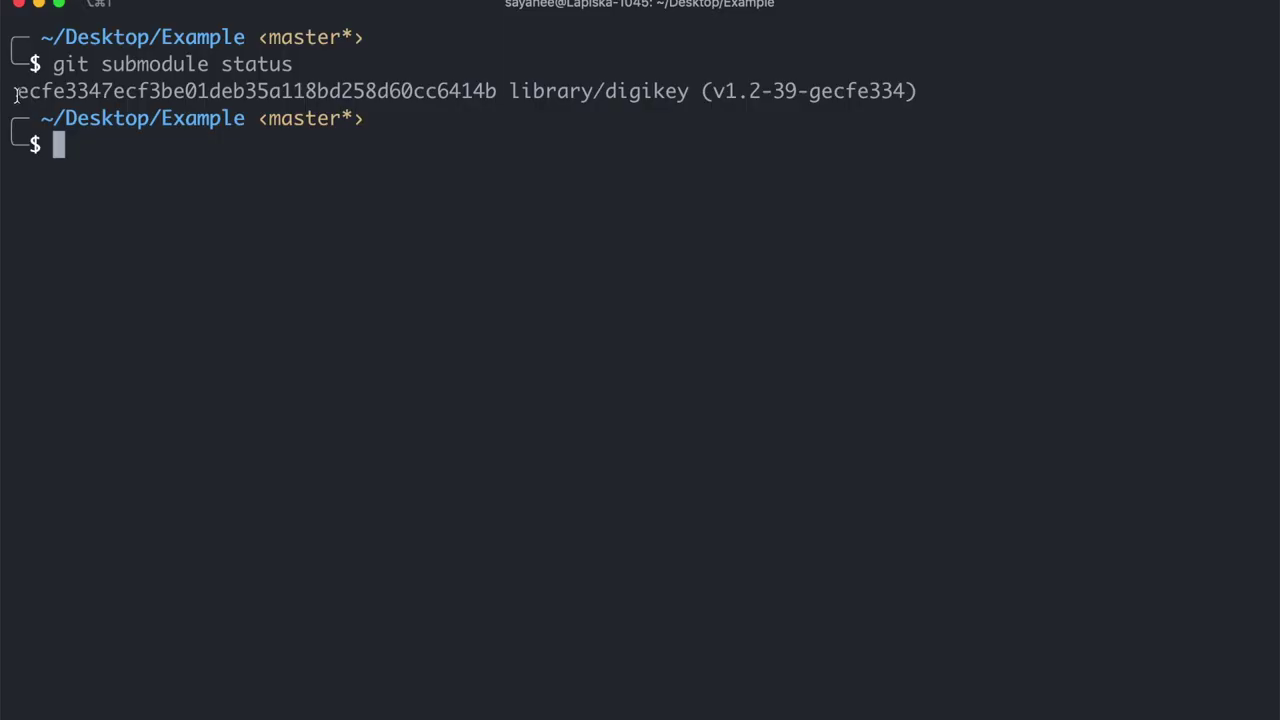
pyautogui.moveTo(16, 93); pyautogui.dragTo(111, 91)
pyautogui.press('super+Tab')
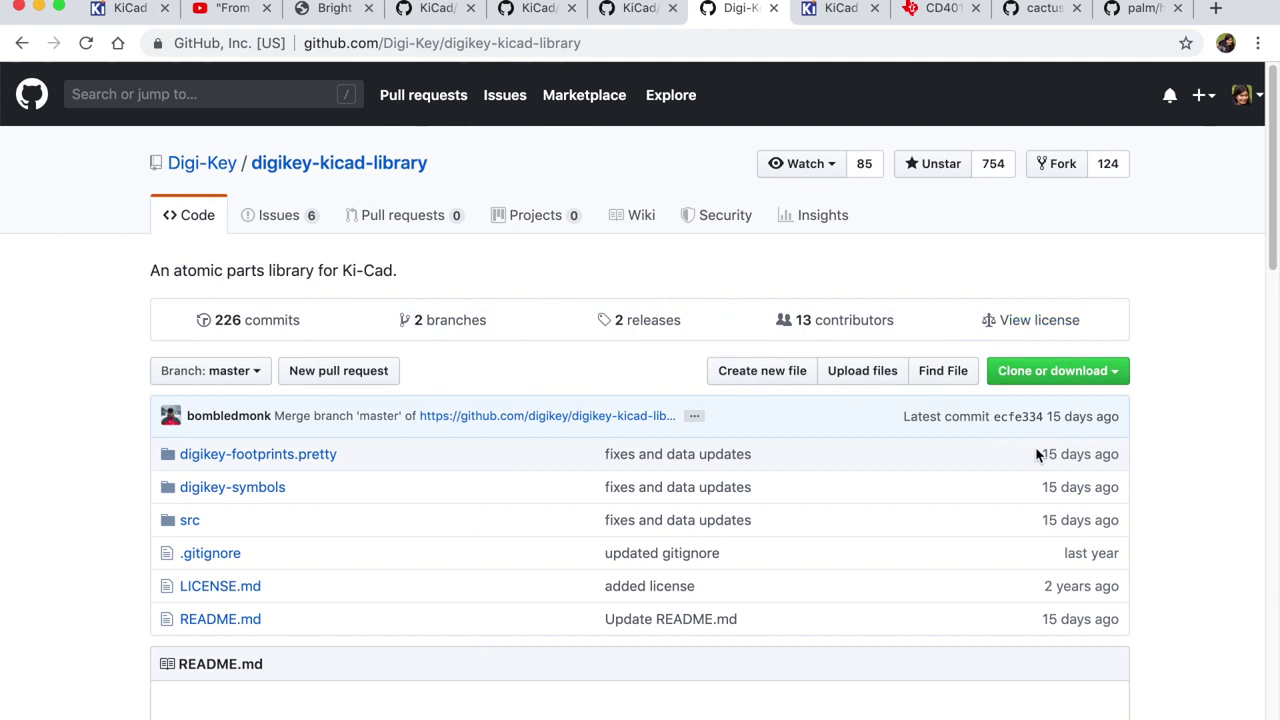
# - Open the 226-commit history and copy the SHA of commit 7da1169 from Jun 25, 2019
pyautogui.click(251, 330)
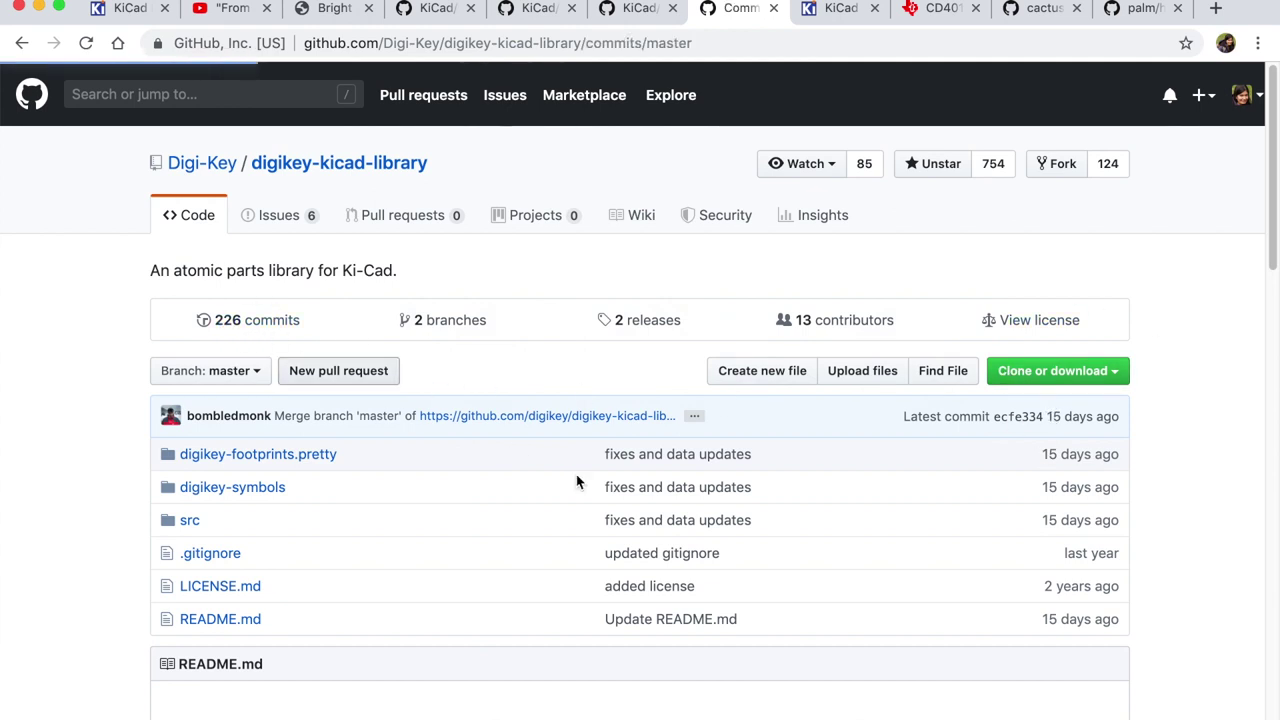
pyautogui.scroll(-10, 576, 480)
pyautogui.scroll(-10, 576, 482)
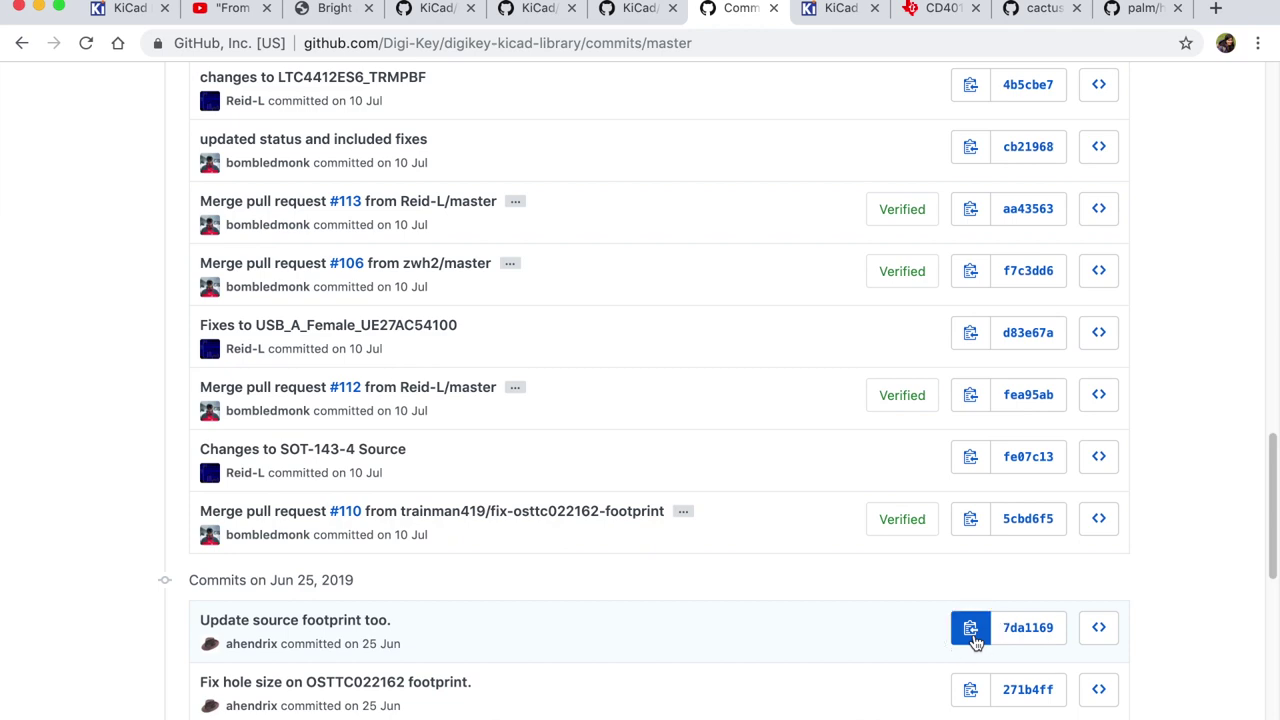
pyautogui.scroll(-3, 1046, 643)
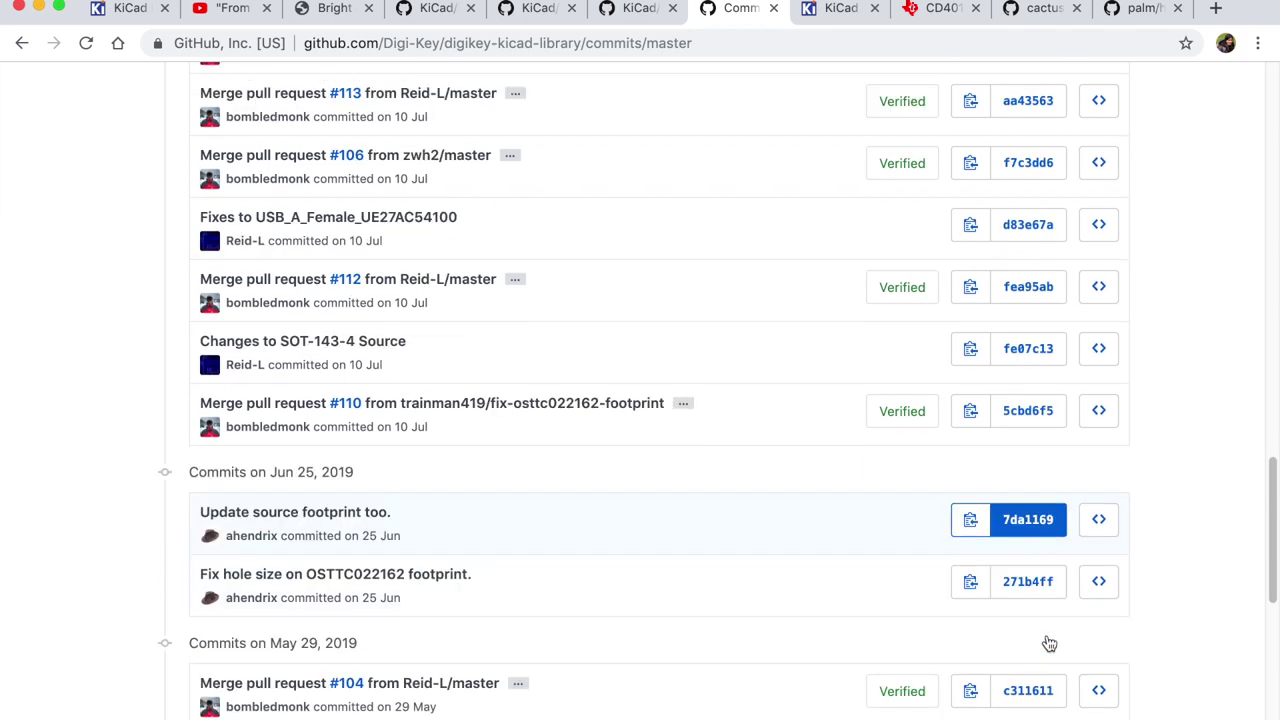
pyautogui.press('super+Tab')
# - In library/digikey, run git checkout with the pasted hash to move to commit 7da1169
pyautogui.click(553, 385)
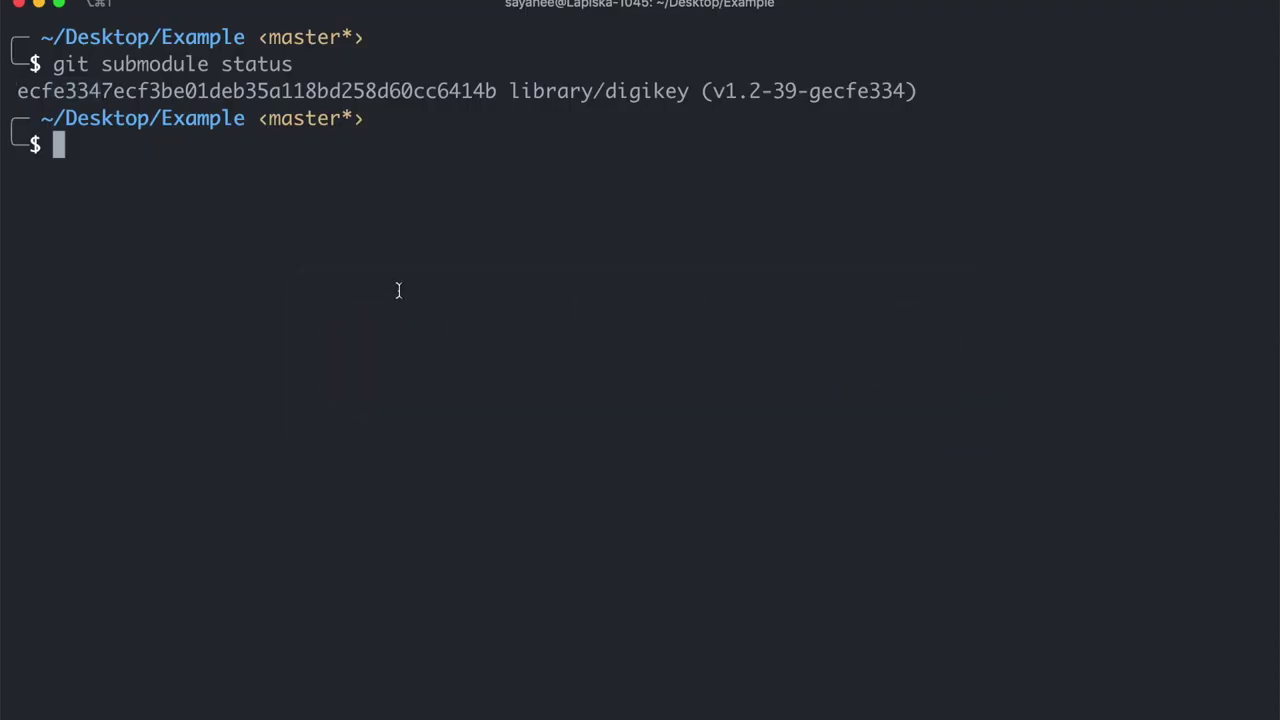
pyautogui.write('cd lib')
pyautogui.press('Tab')
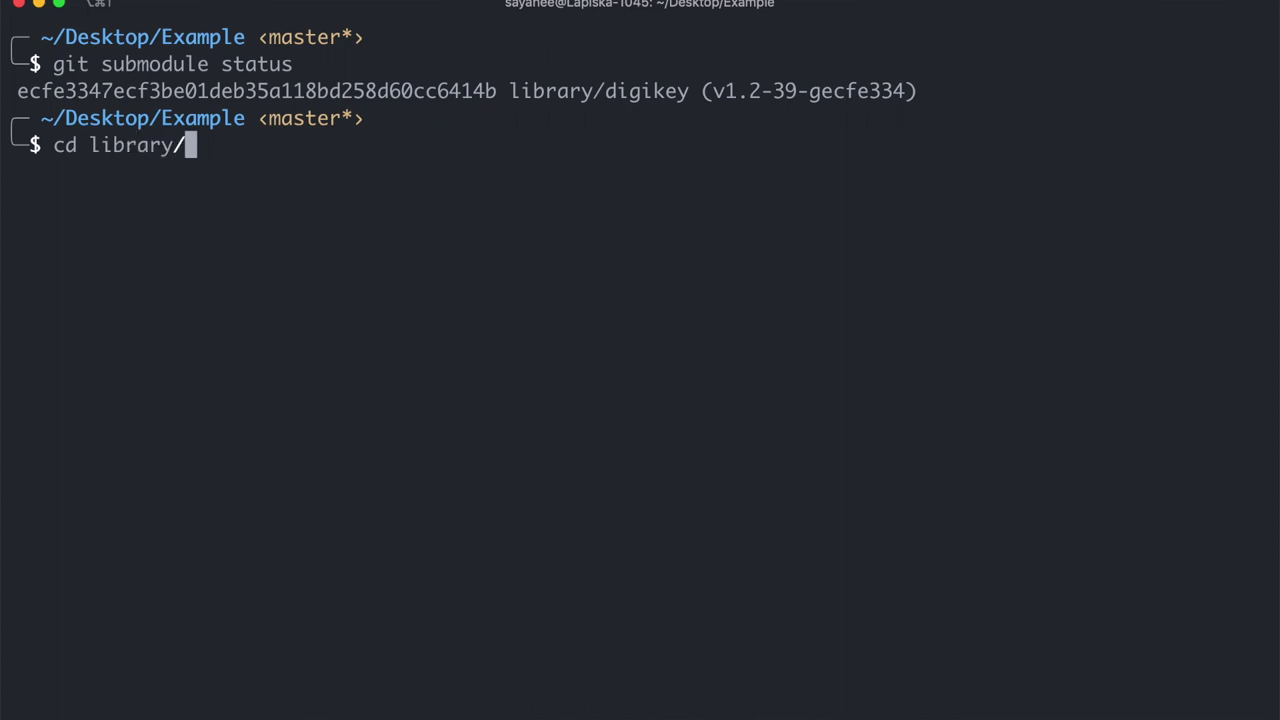
pyautogui.write('di')
pyautogui.press('Tab')
pyautogui.press('Return')
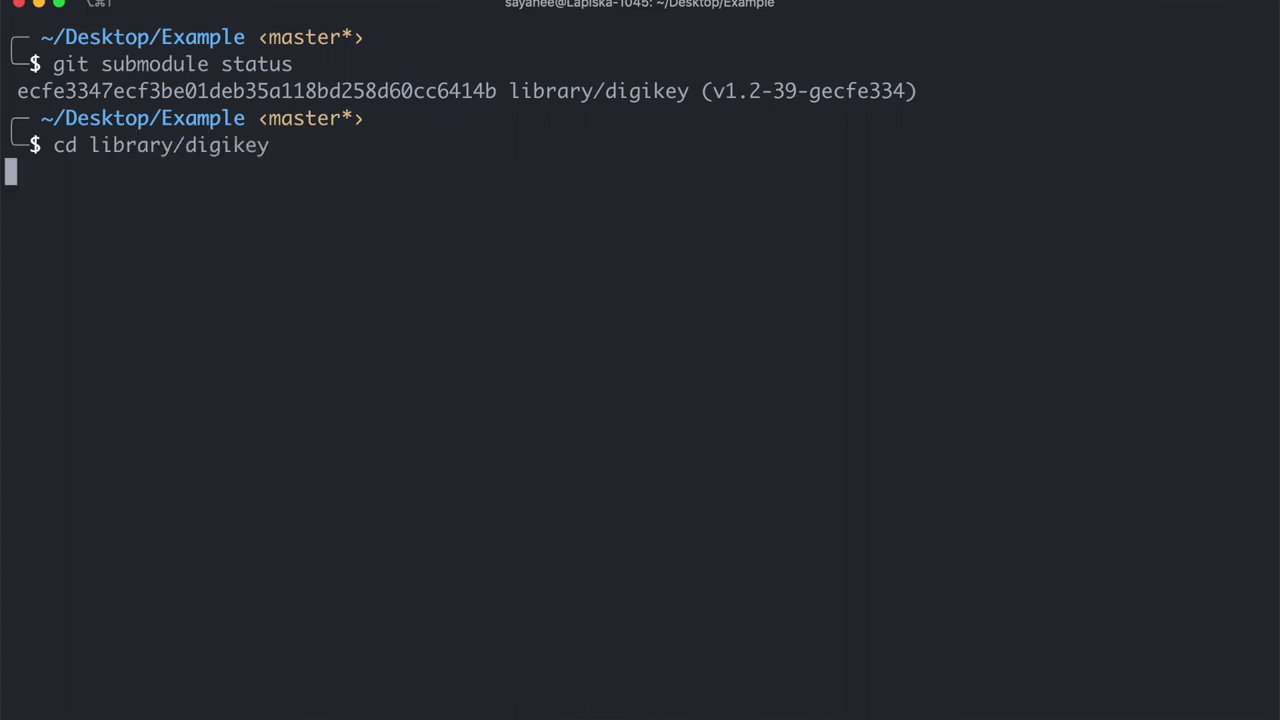
pyautogui.write('git checkout')
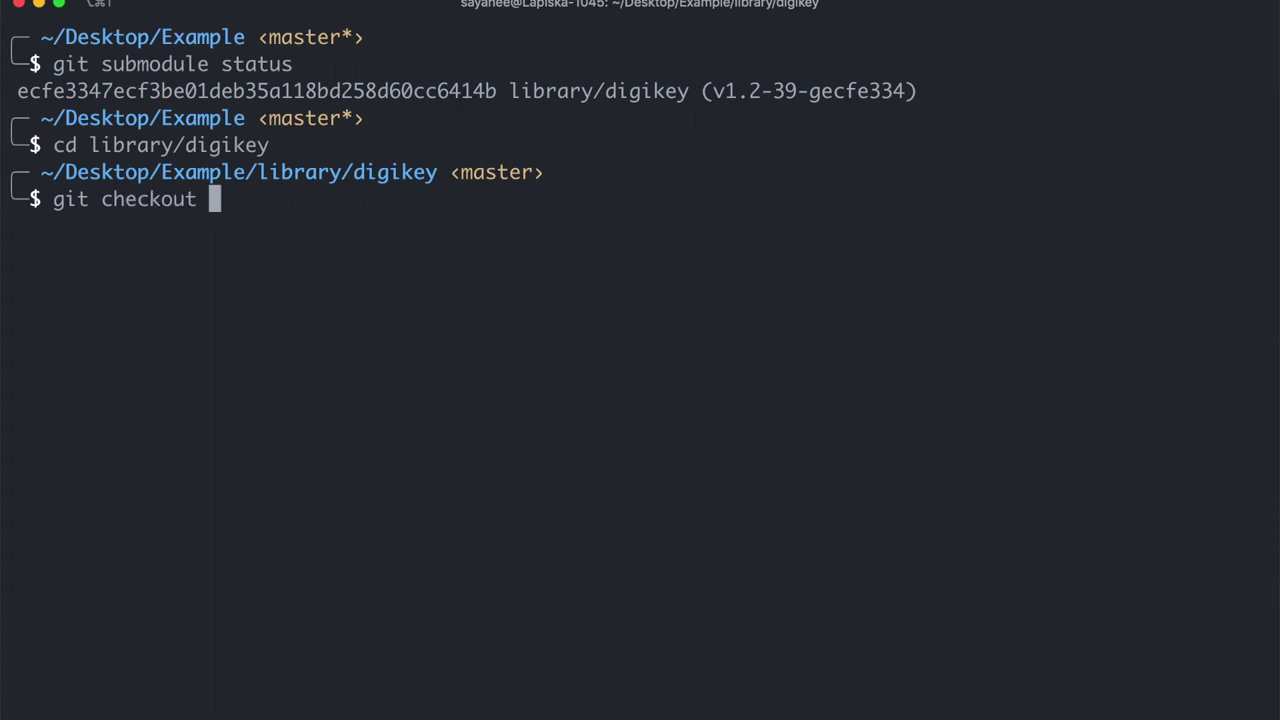
pyautogui.write('7da116902a1429ed2afe9e6783d6de6103f33710')
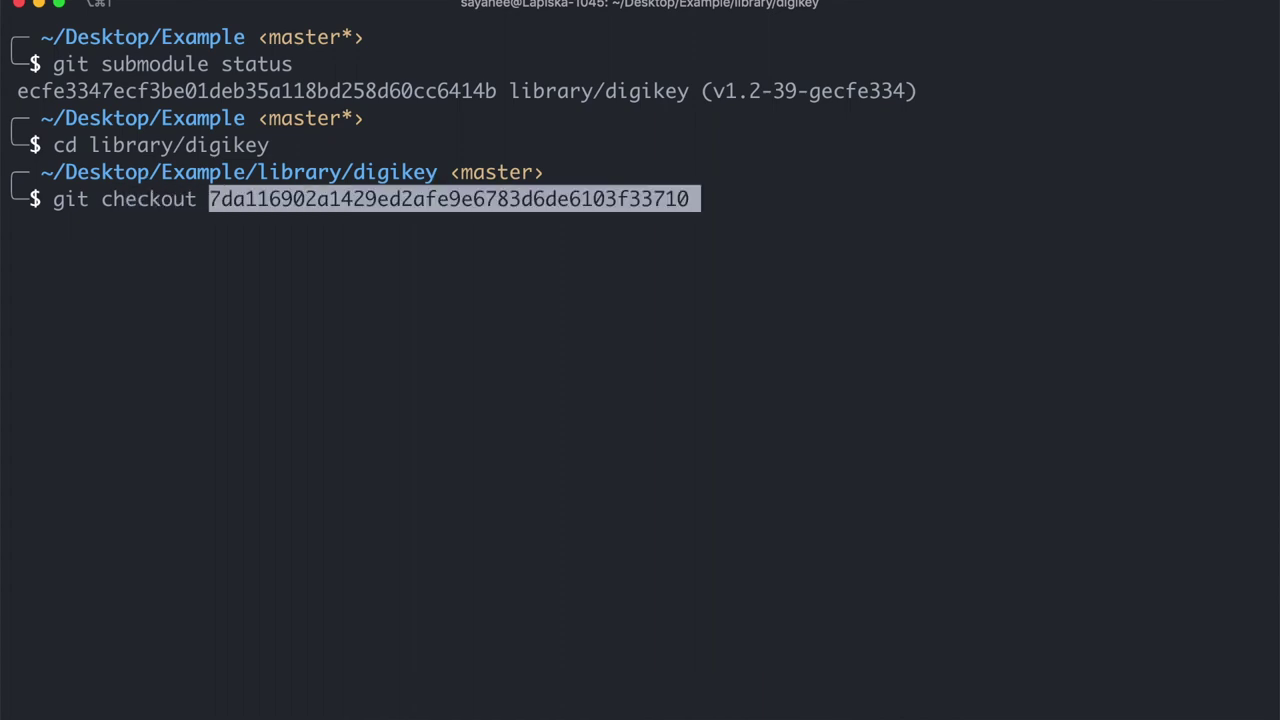
pyautogui.press('Return')
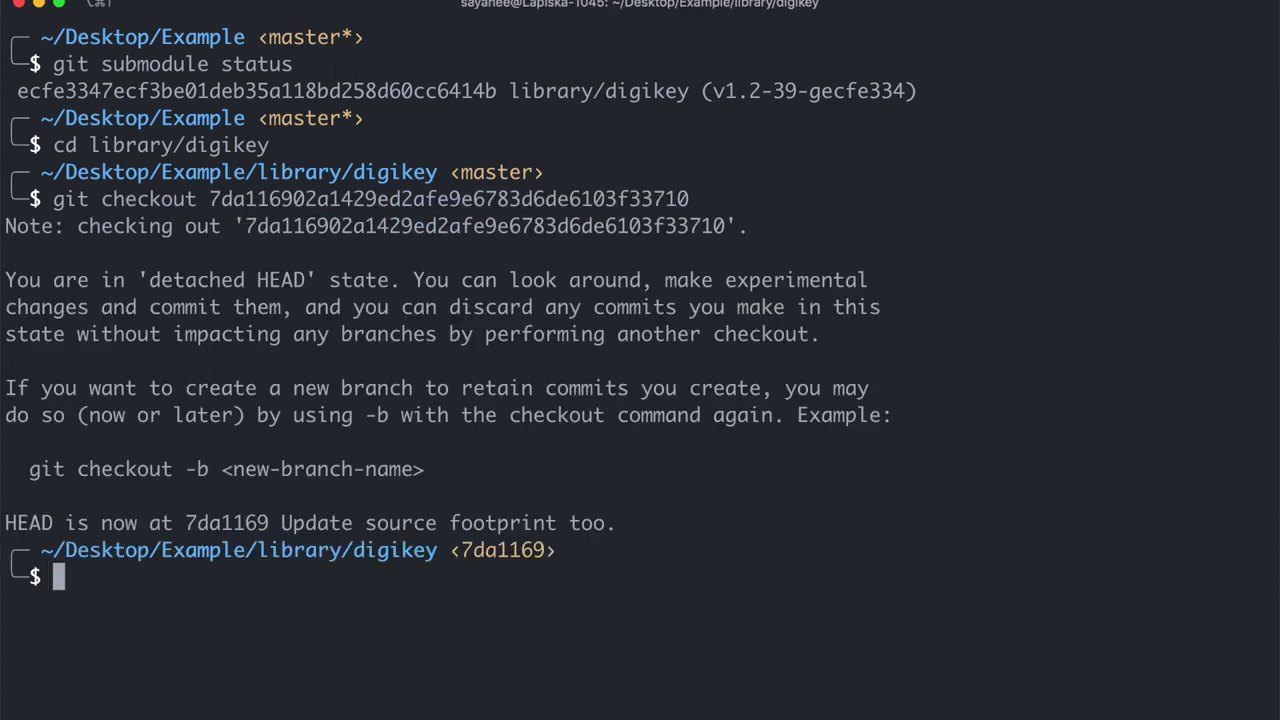
# - Return to the project root and rerun git submodule status to confirm the new hash
pyautogui.write('..')
pyautogui.press('Return')
pyautogui.write('..')
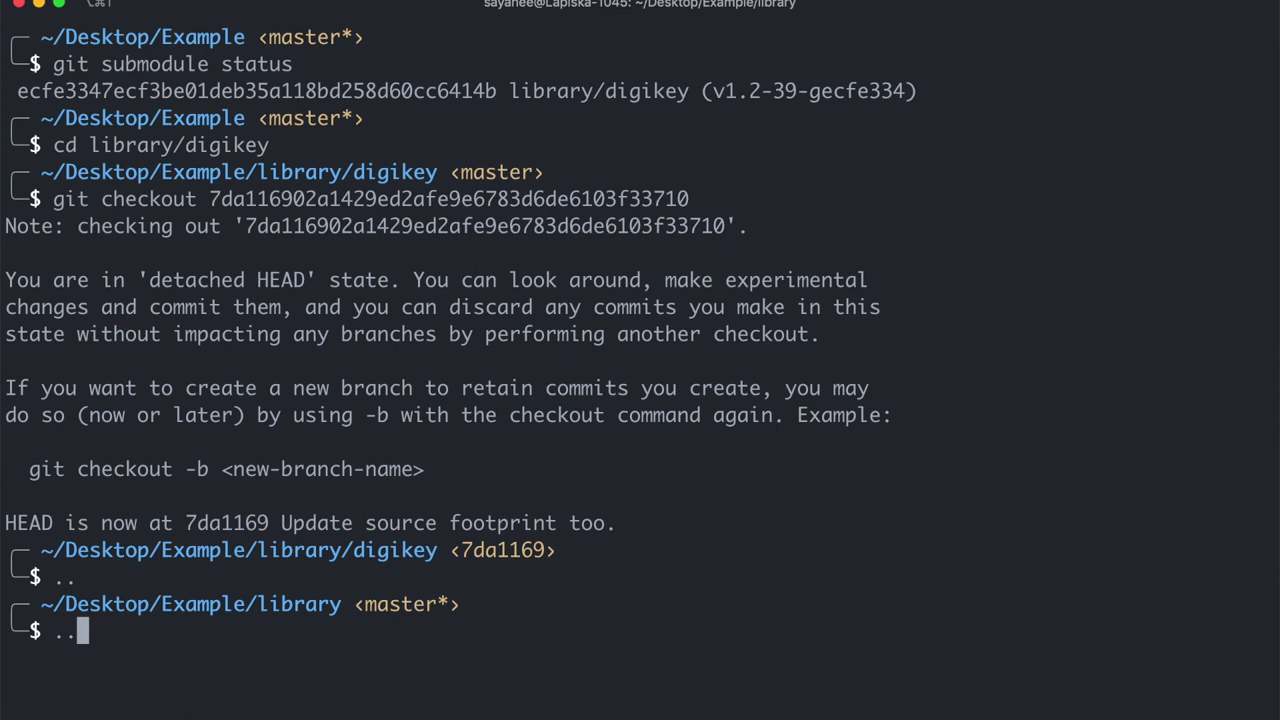
pyautogui.press('Return')
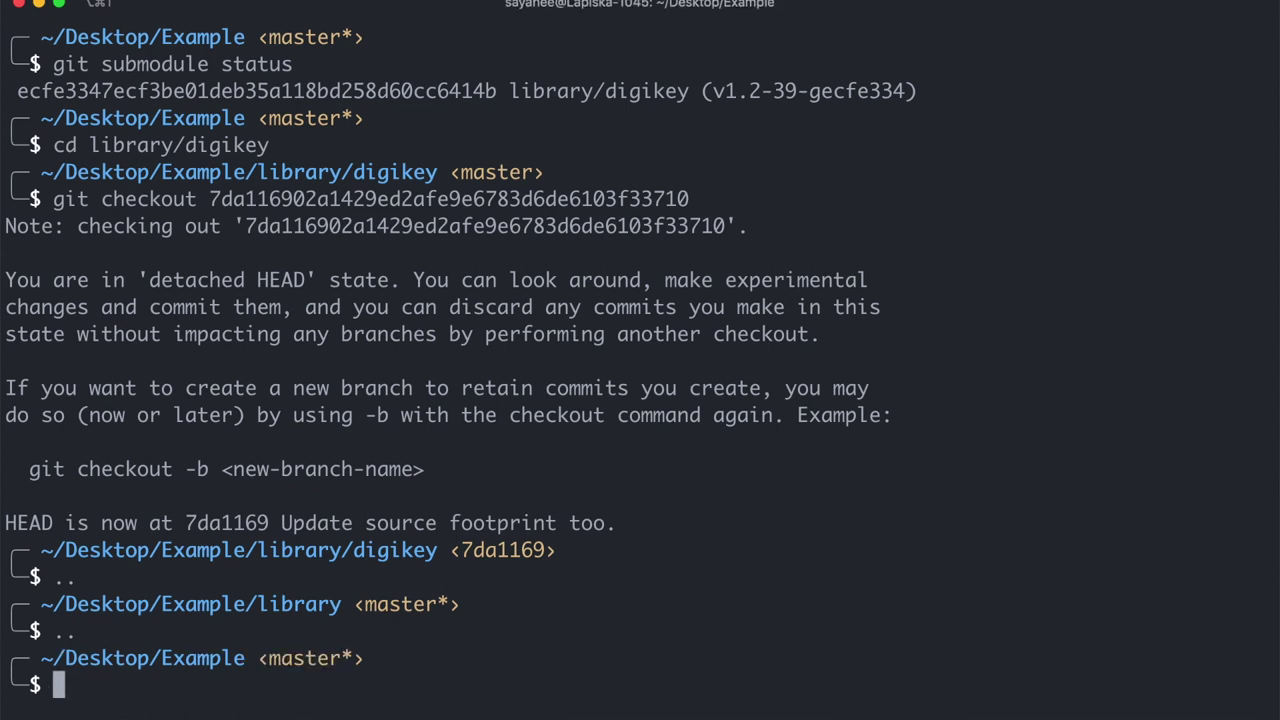
pyautogui.press('Up')
pyautogui.press('Up')
pyautogui.press('Up')
pyautogui.press('Up')
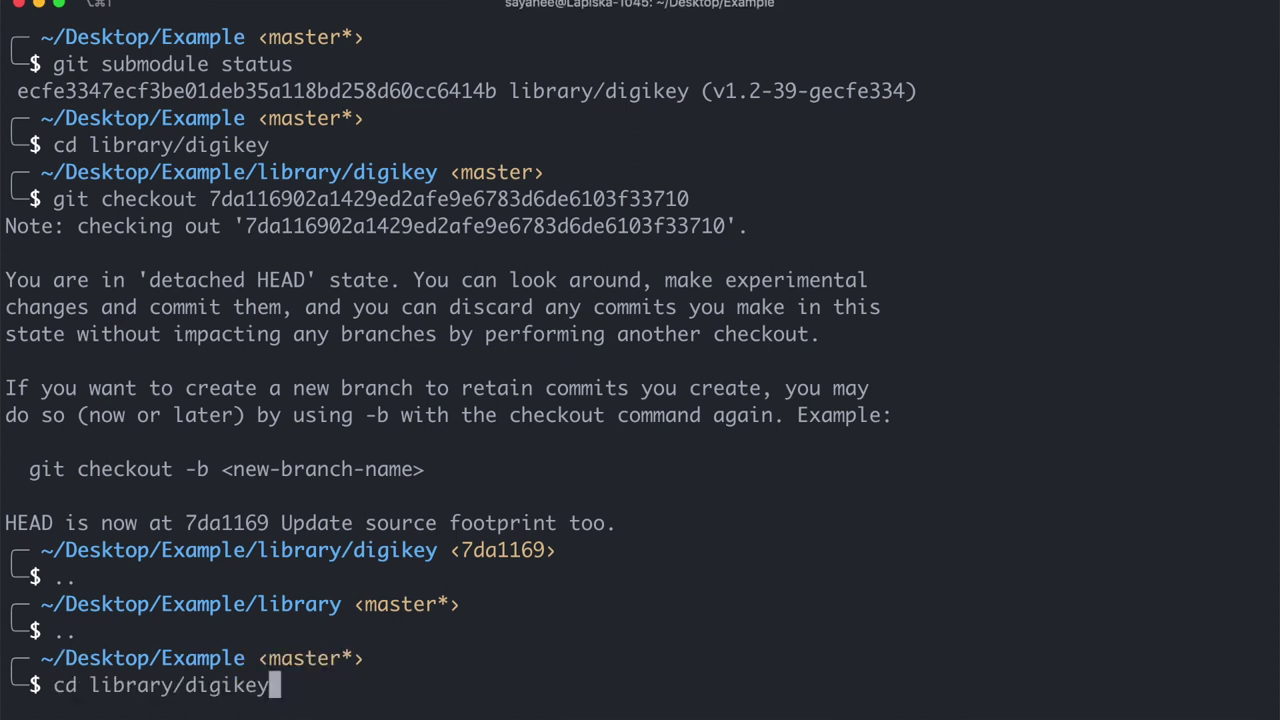
pyautogui.press('Return')
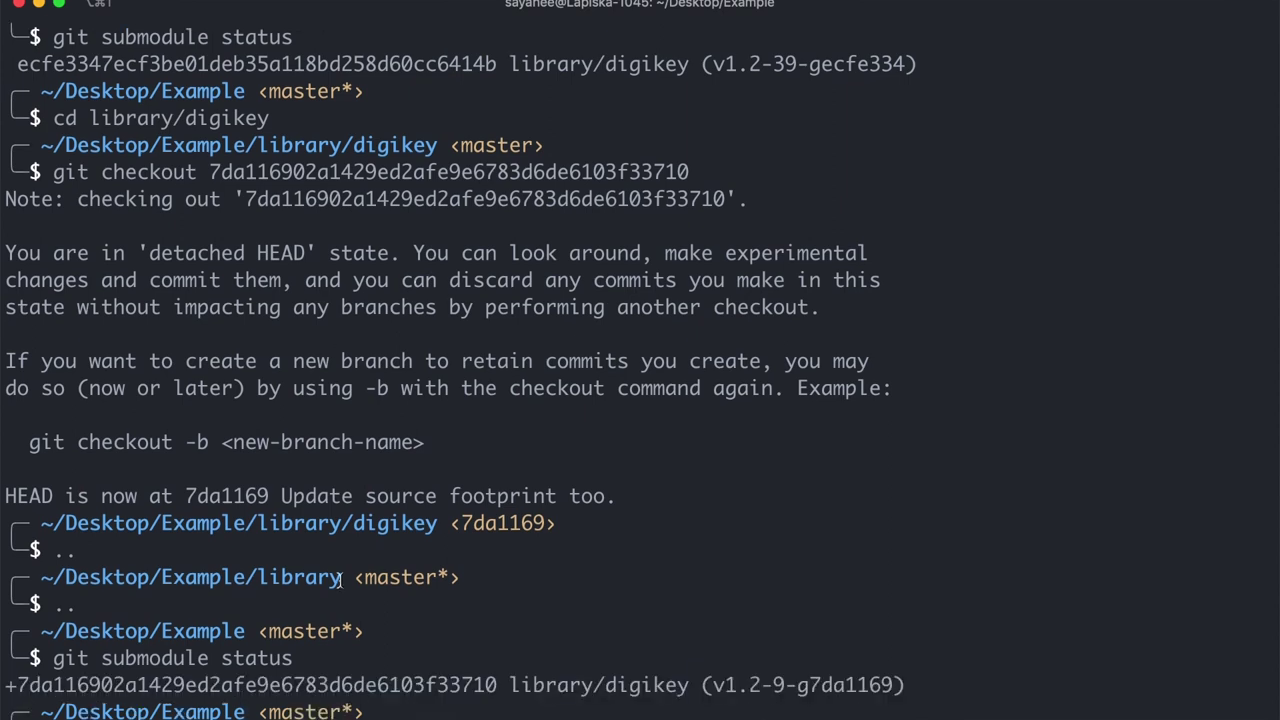
pyautogui.moveTo(18, 684); pyautogui.dragTo(498, 685)
pyautogui.click(606, 637)
# - Clear the screen and run git add . && git commit -m "First commit"
pyautogui.hotkey('ctrl', 'l')
pyautogui.write('git co')
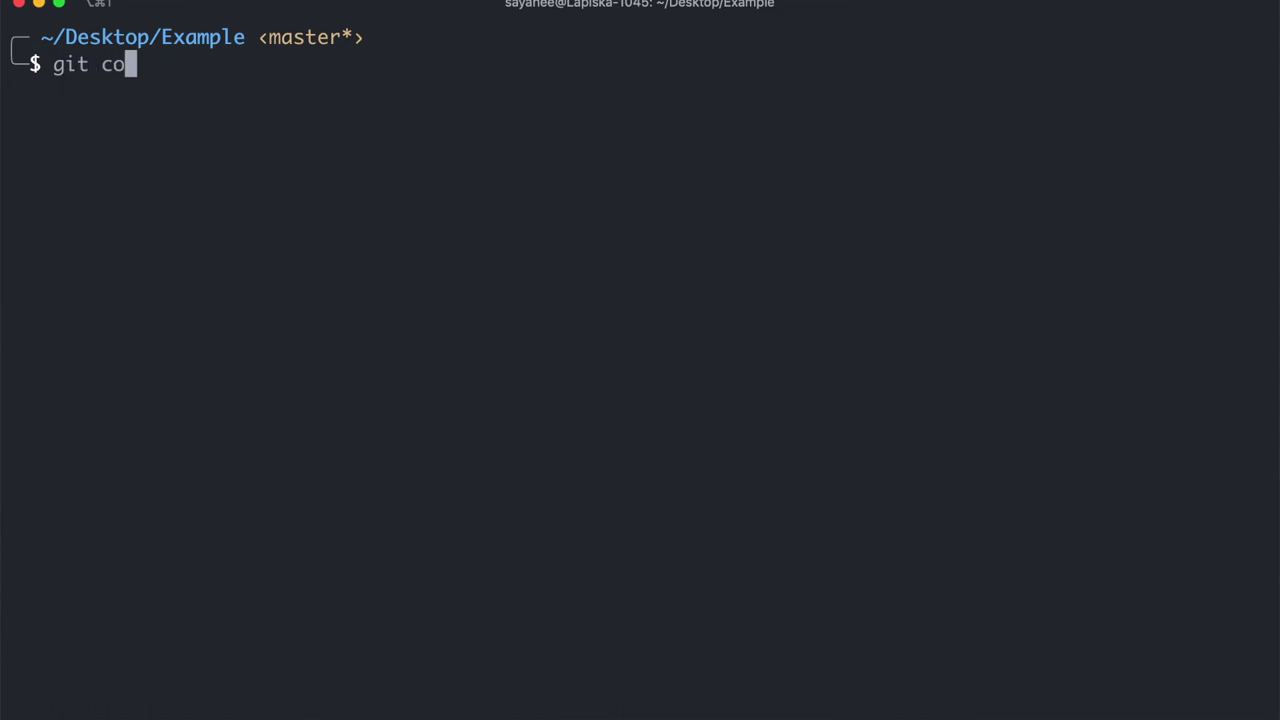
pyautogui.write('mmit')
pyautogui.press('BackSpace')
pyautogui.press('BackSpace')
pyautogui.press('BackSpace')
pyautogui.press('BackSpace')
pyautogui.press('BackSpace')
pyautogui.press('BackSpace')
pyautogui.write('add . && gi')
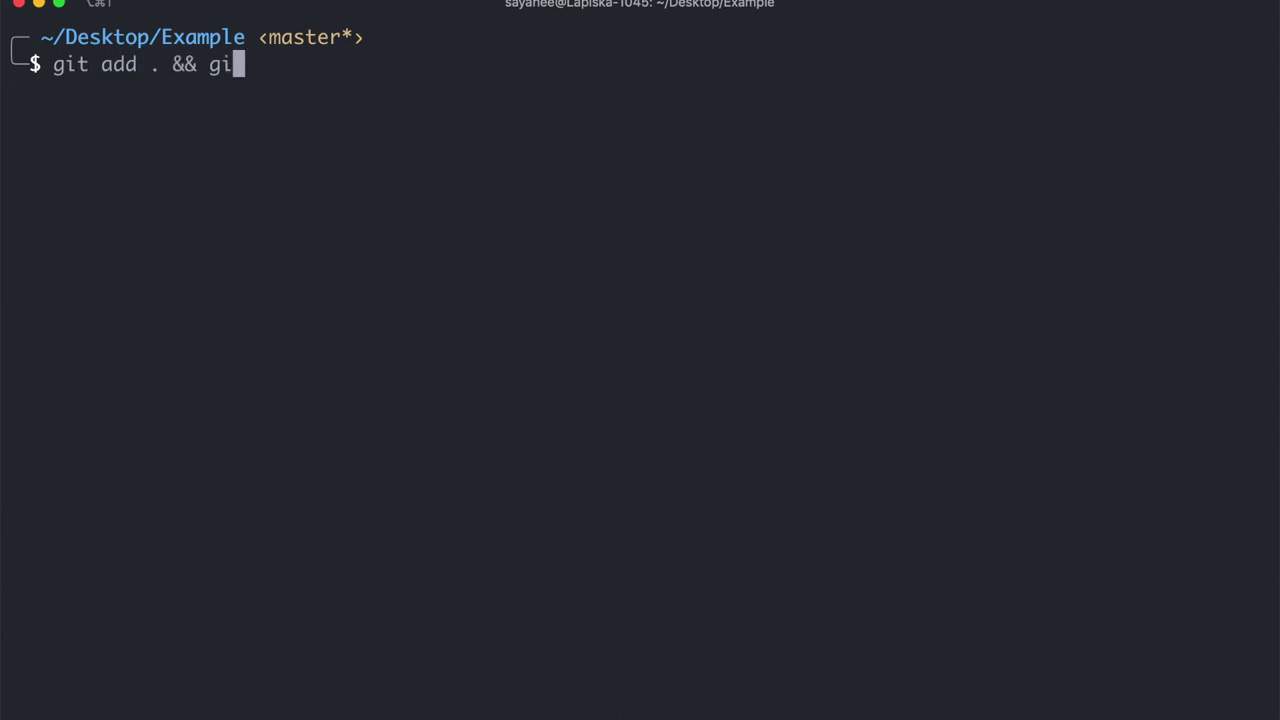
pyautogui.write('t commit -m "First commit"')
pyautogui.press('Return')
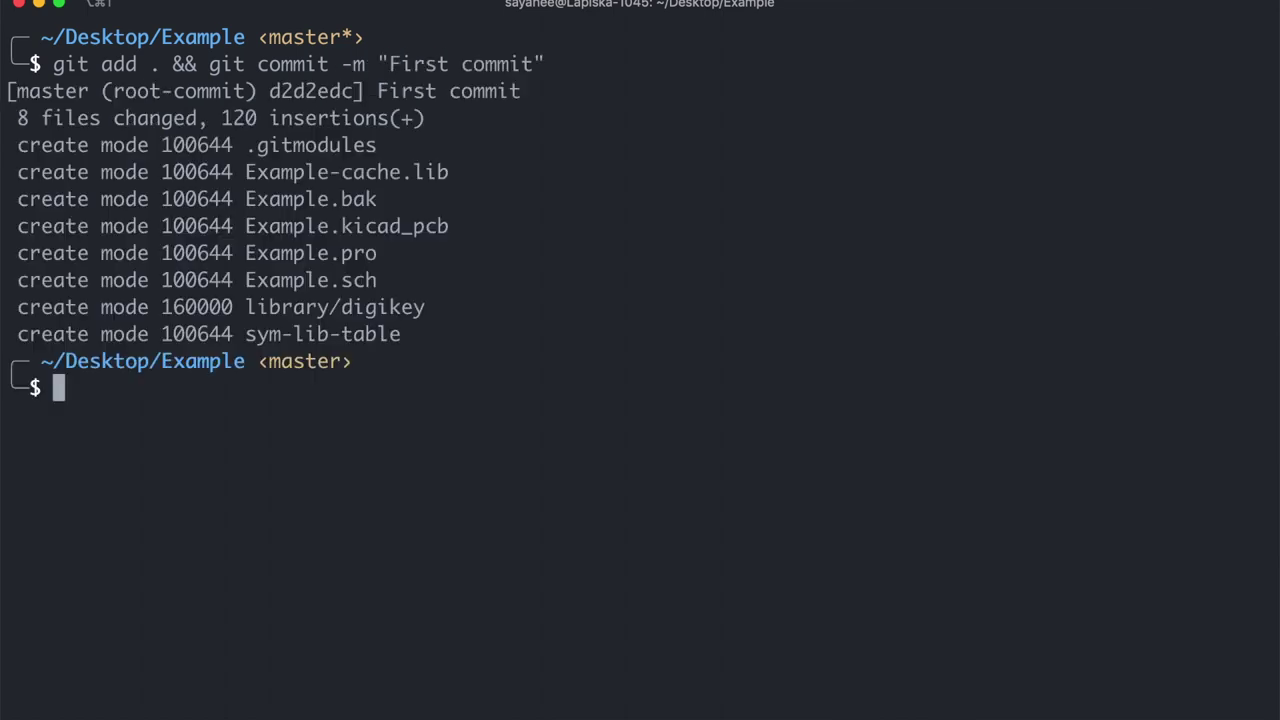
pyautogui.press('super+Tab')
pyautogui.press('super+Tab')
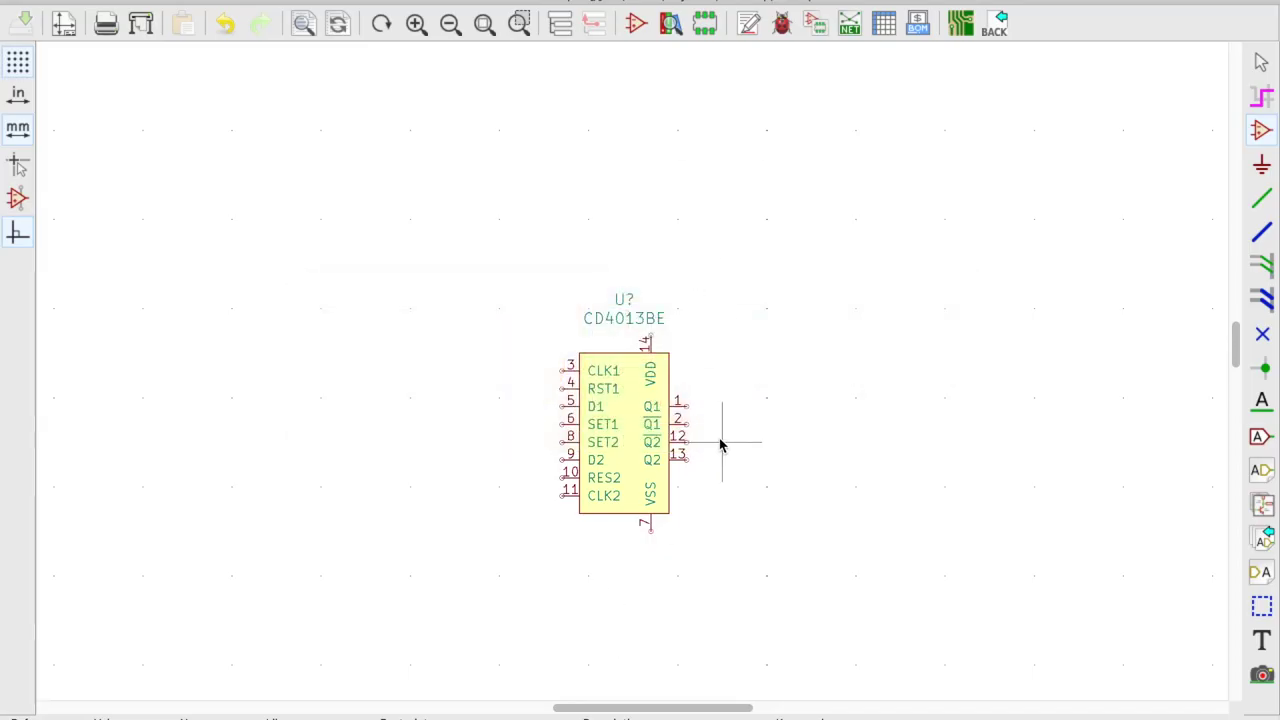
# - Annotate the schematic so the CD4013BE becomes U1
pyautogui.click(748, 30)
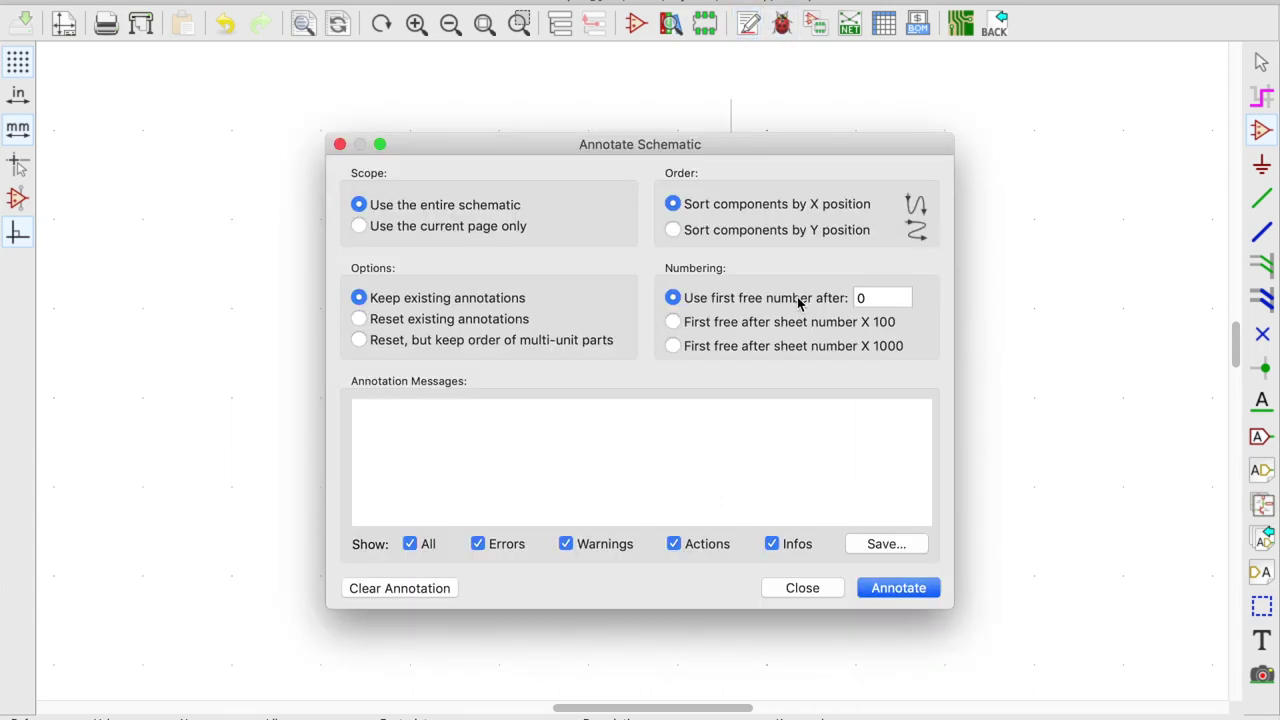
pyautogui.click(886, 592)
pyautogui.click(805, 590)
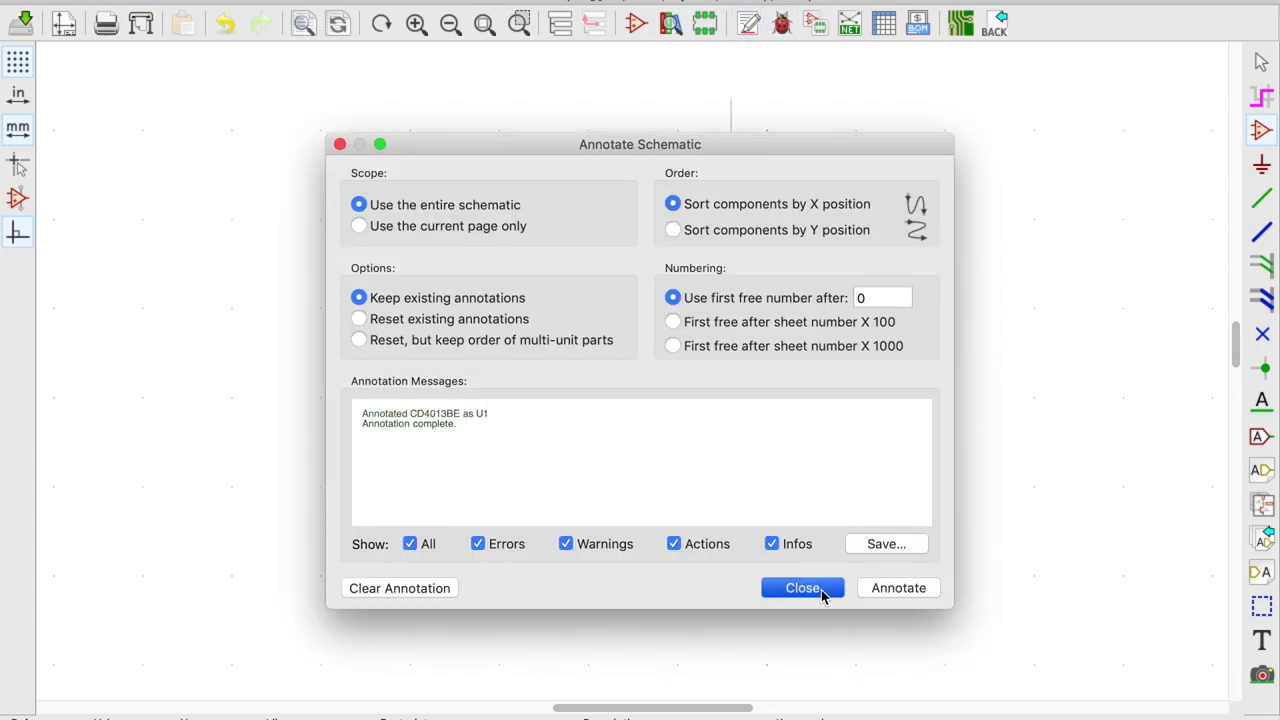
# - In the footprint assignment tool, filter footprints by 'dig' and select the U1 row
pyautogui.click(817, 32)
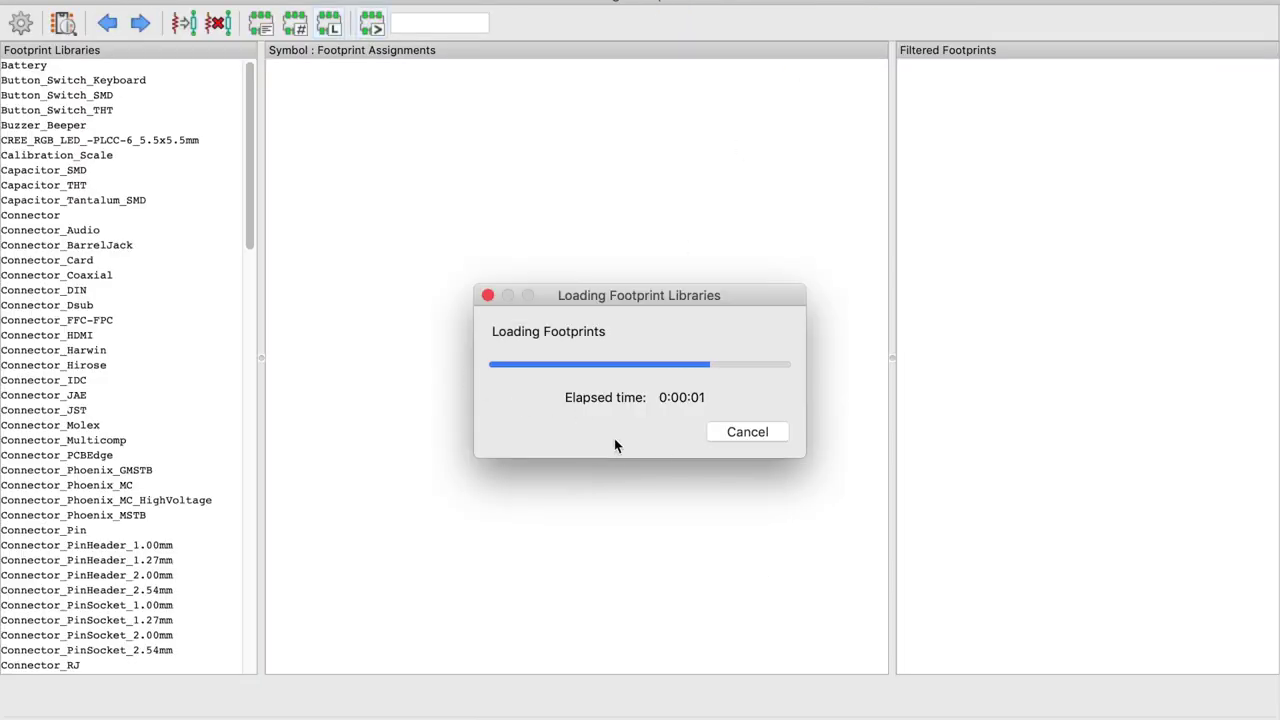
pyautogui.moveTo(247, 341); pyautogui.dragTo(250, 309)
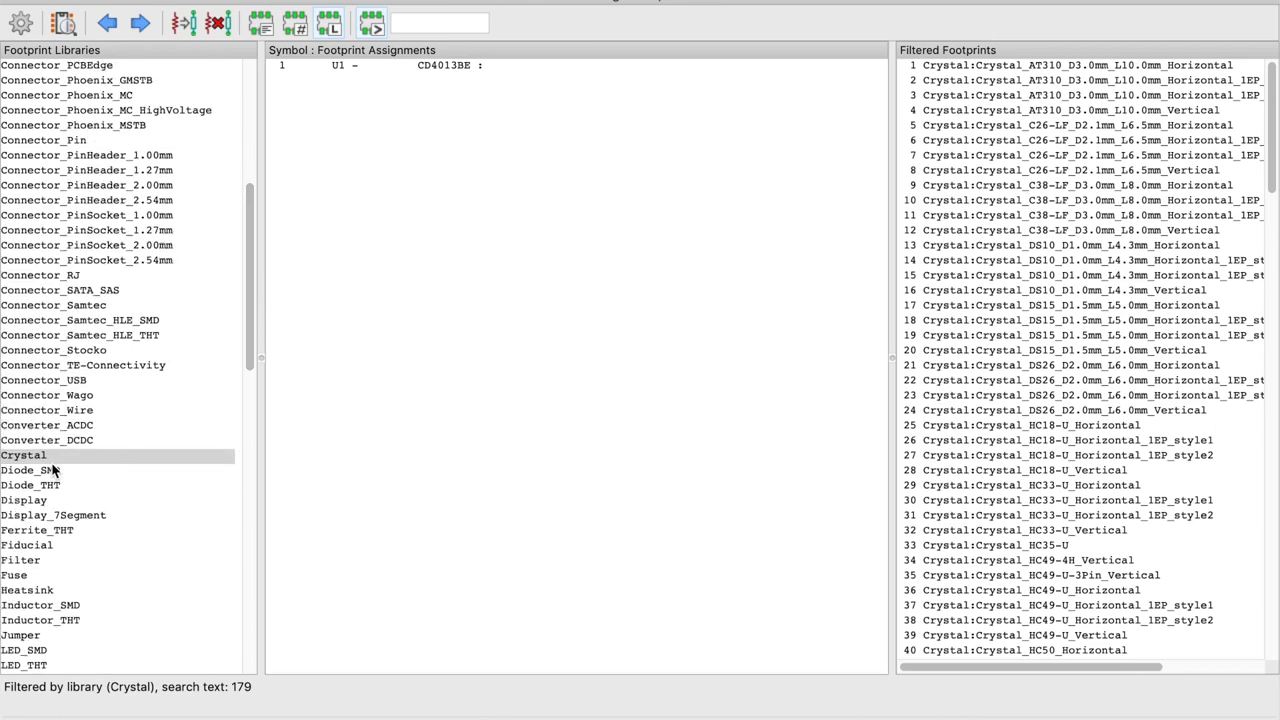
pyautogui.click(420, 26)
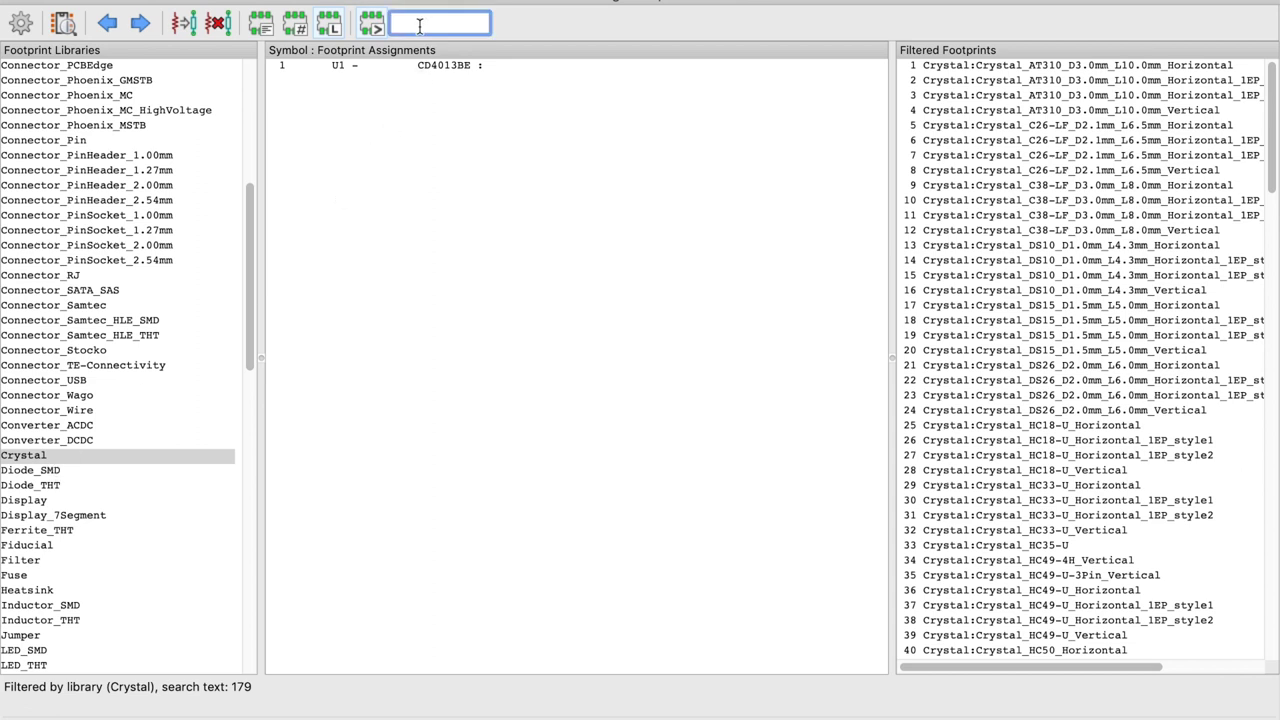
pyautogui.write('digikey')
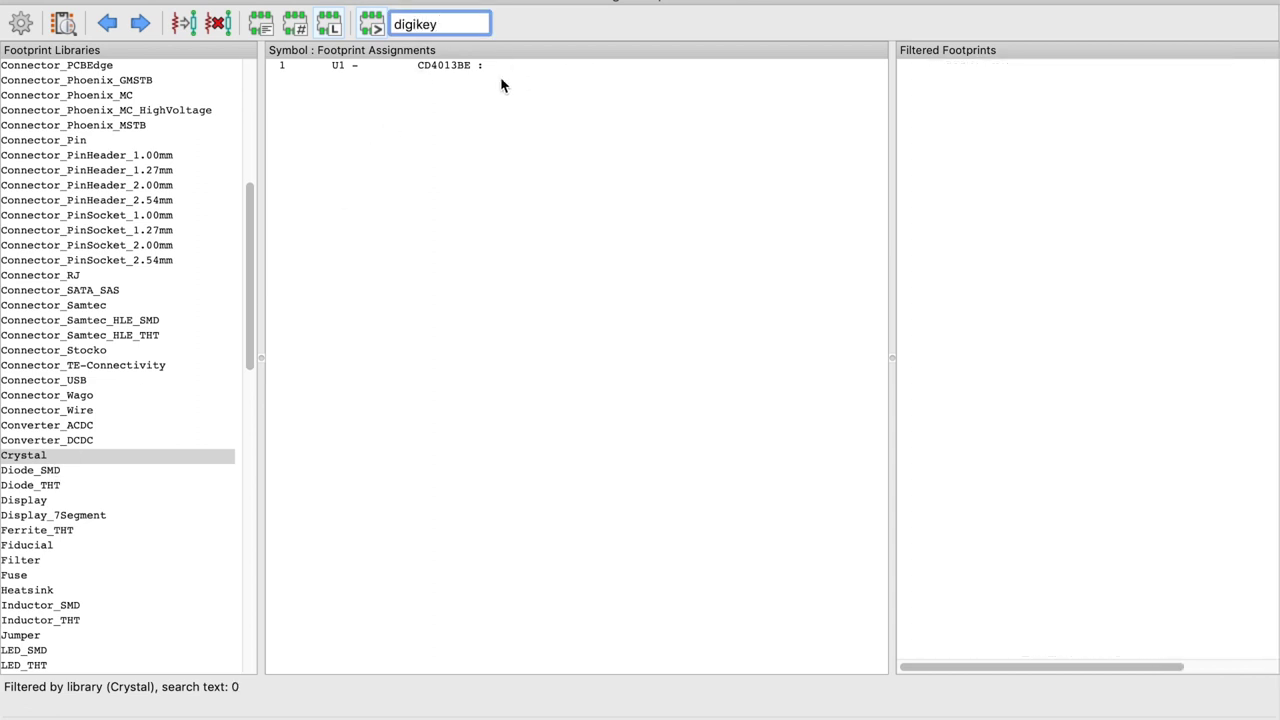
pyautogui.click(494, 66)
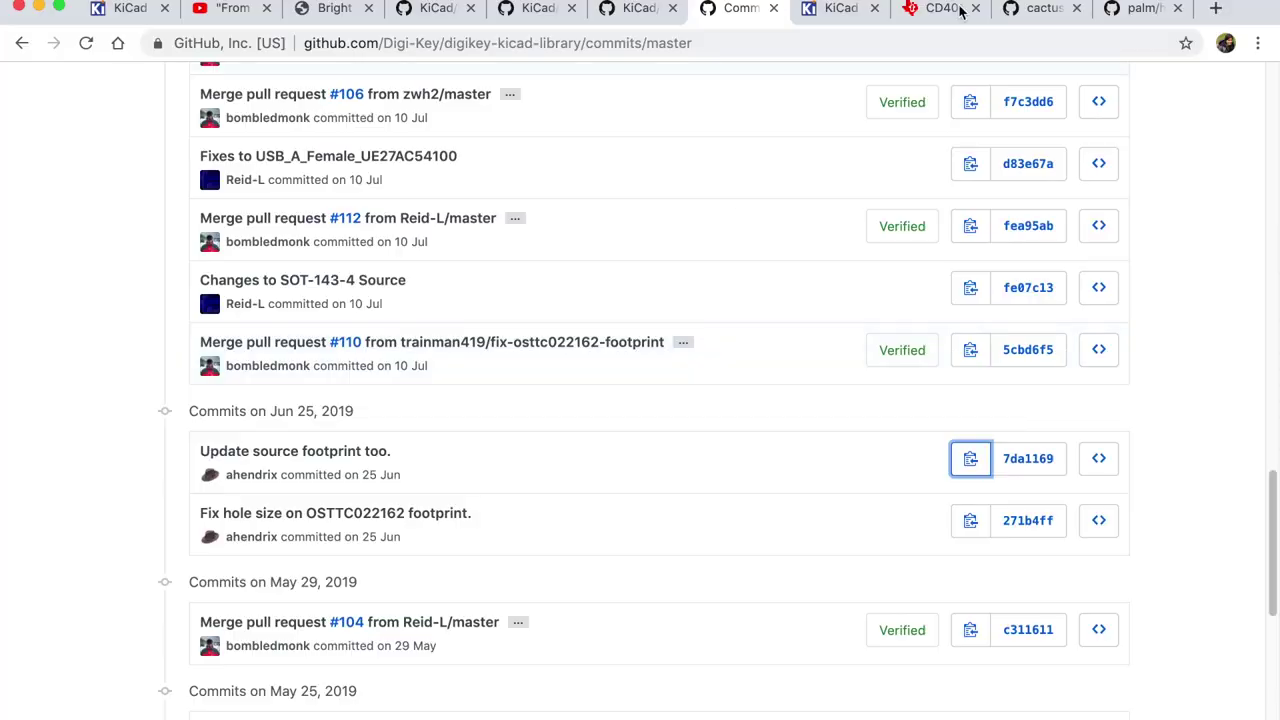
pyautogui.click(946, 12)
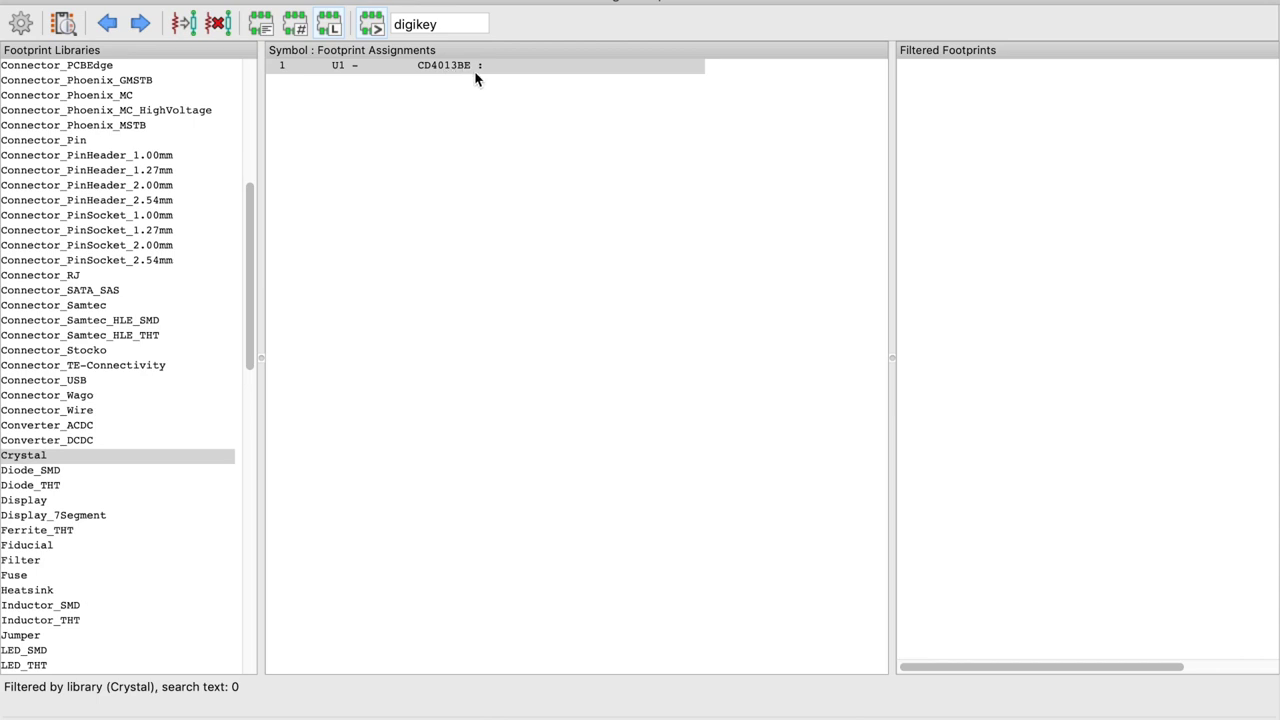
pyautogui.press('super+Tab')
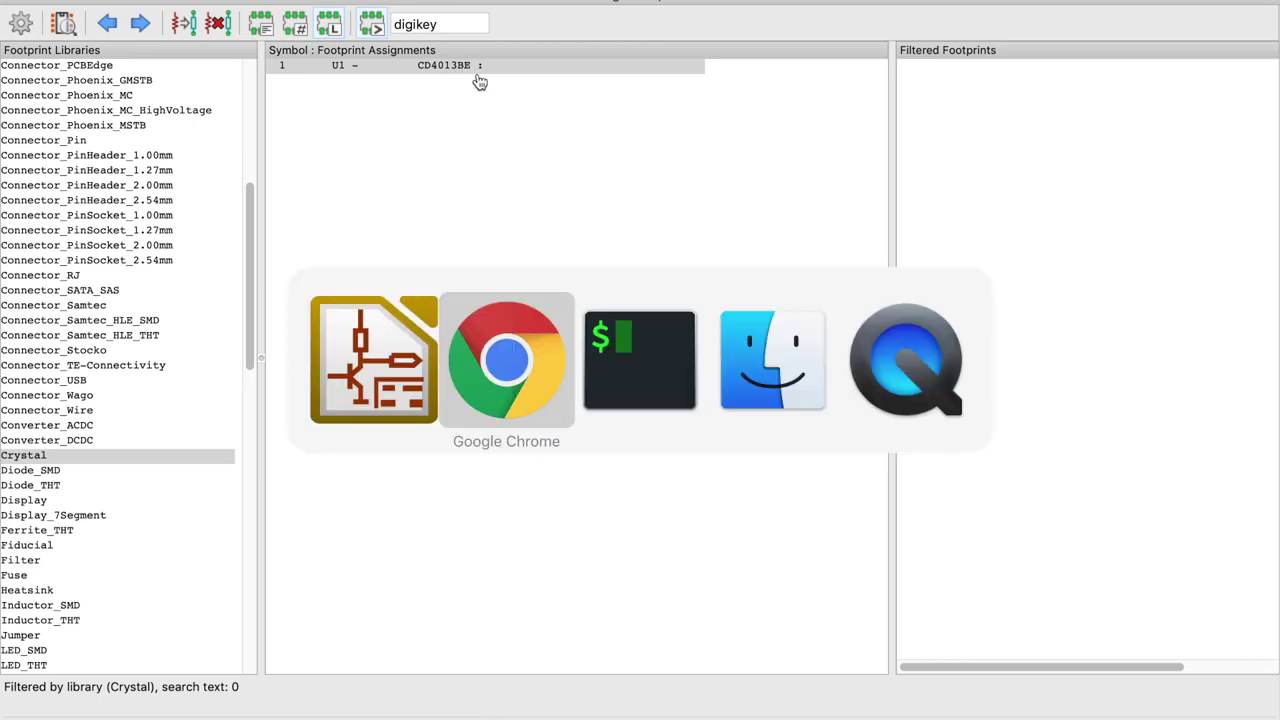
pyautogui.scroll(2, 636, 229)
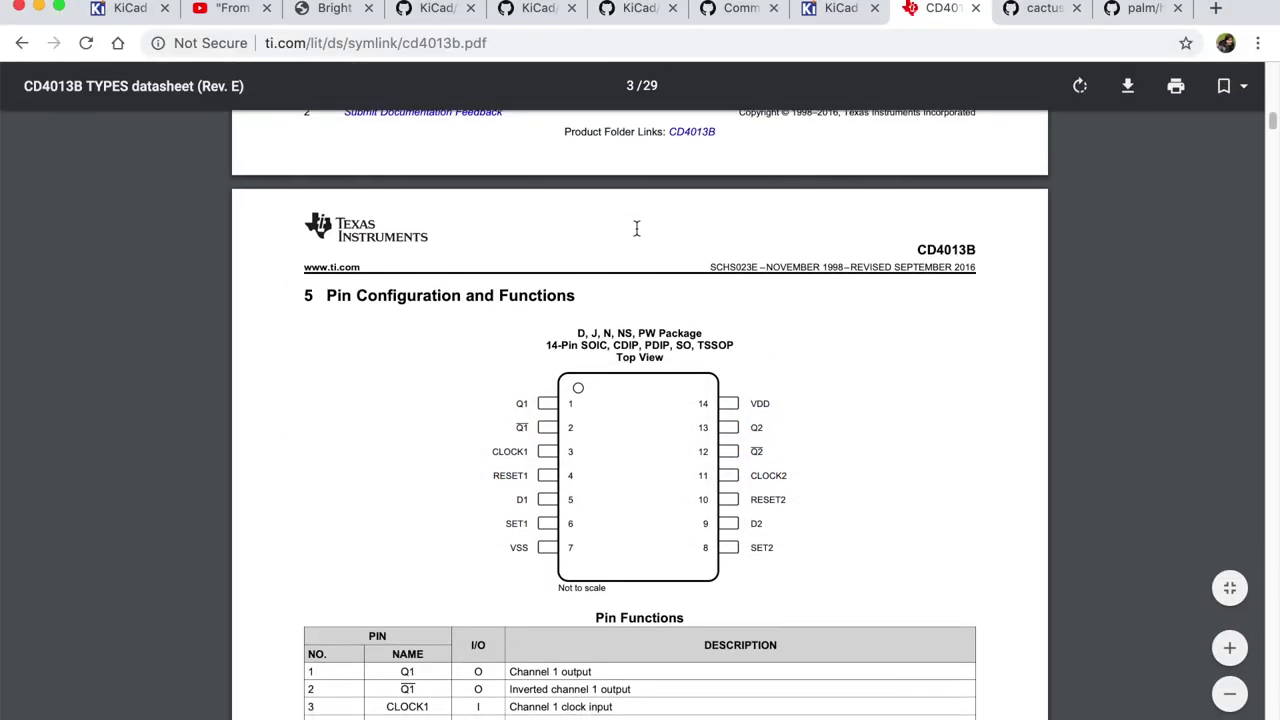
pyautogui.scroll(-2, 534, 377)
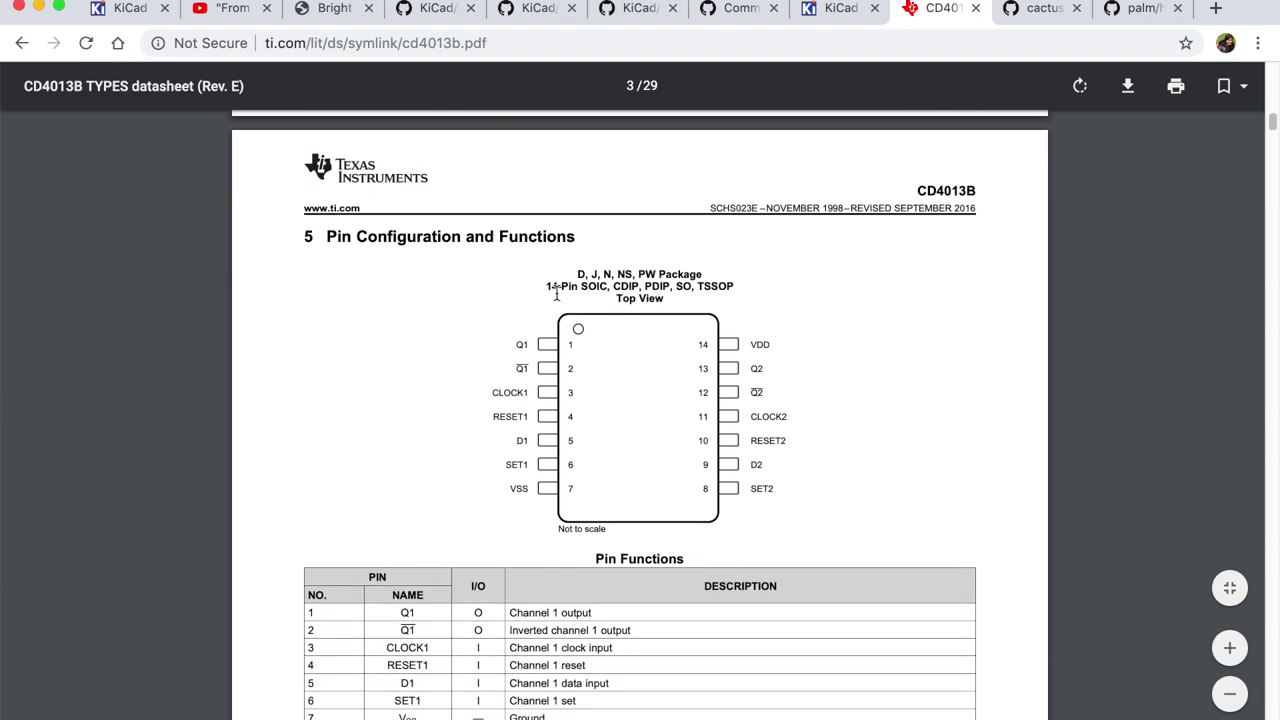
pyautogui.moveTo(546, 286); pyautogui.dragTo(611, 288)
pyautogui.press('super+Tab')
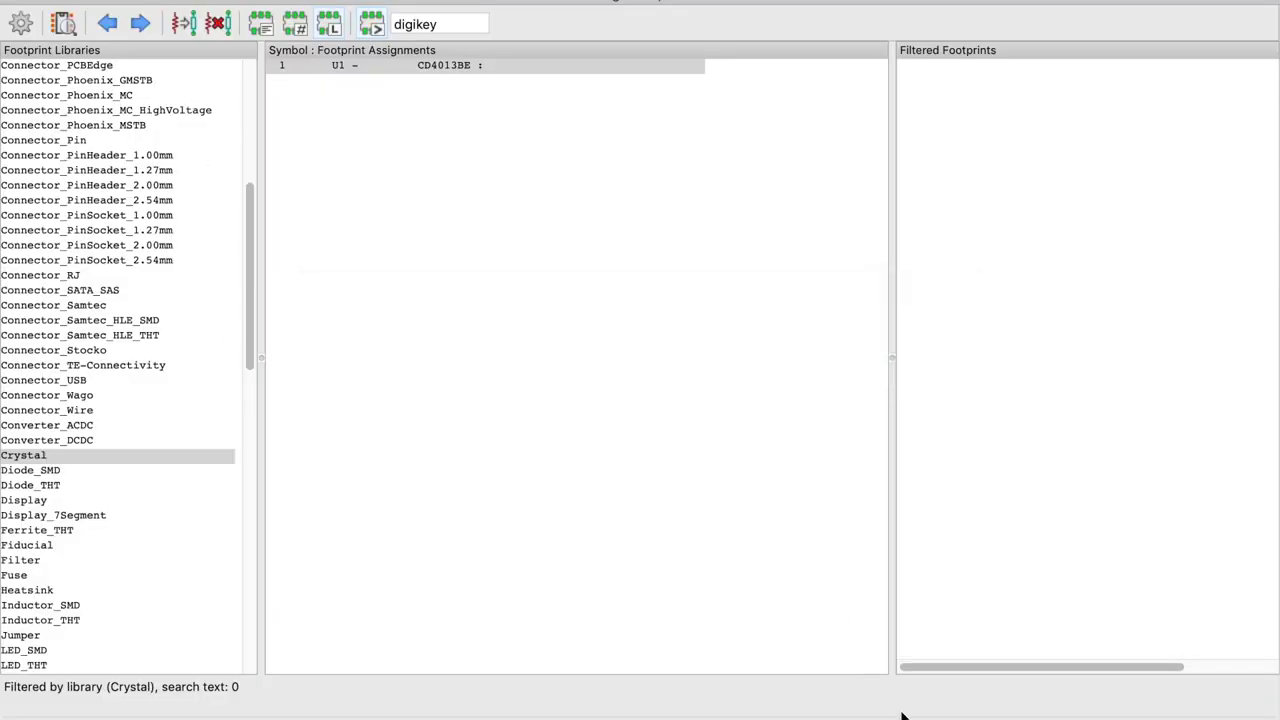
# - Open Manage Footprint Libraries on the Project Specific Libraries tab and widen the Nickname column
pyautogui.click(422, 2)
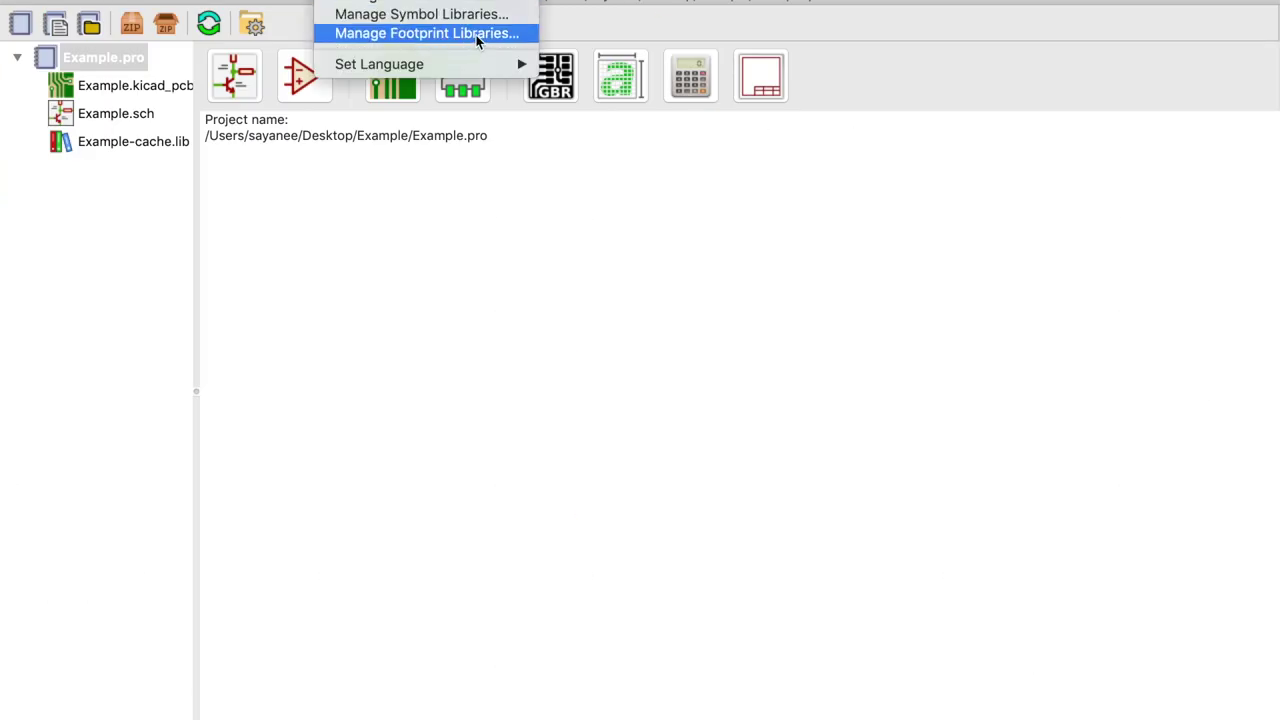
pyautogui.click(476, 35)
pyautogui.click(396, 110)
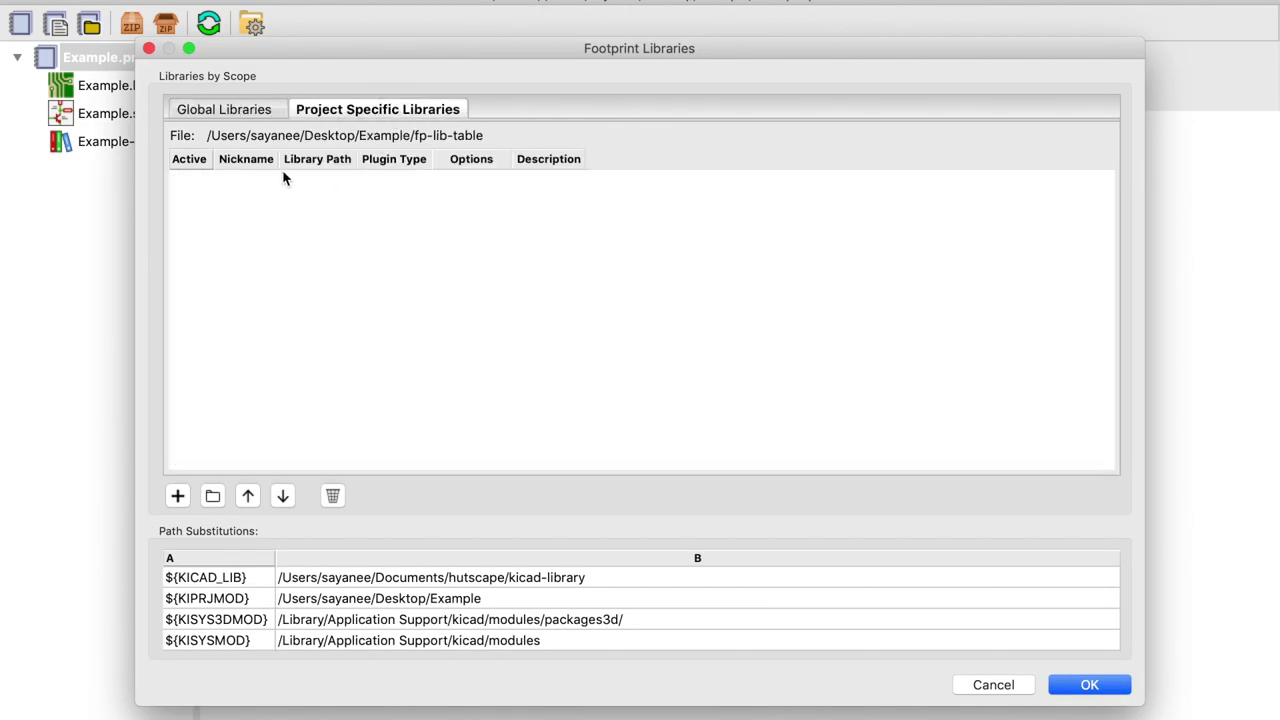
pyautogui.moveTo(277, 169); pyautogui.dragTo(427, 165)
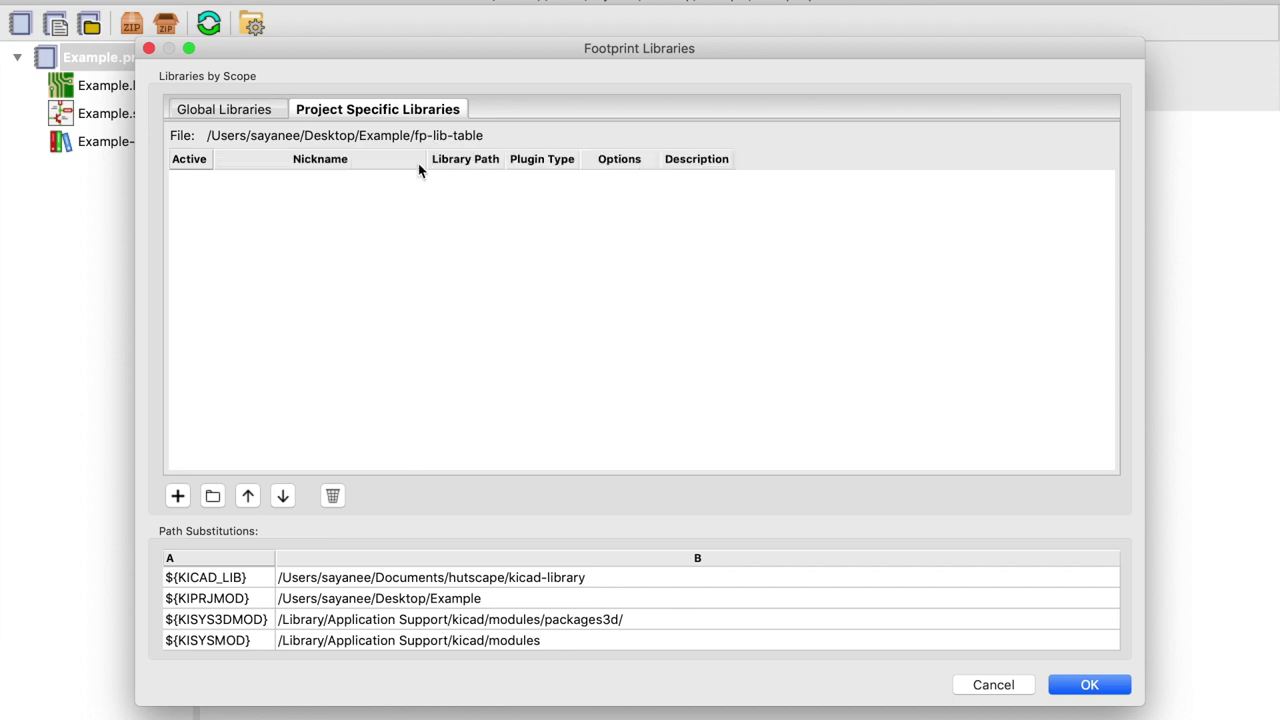
# - Add a project footprint library row named Digikey_Footprints, leaving its Library Path for editing
pyautogui.click(180, 497)
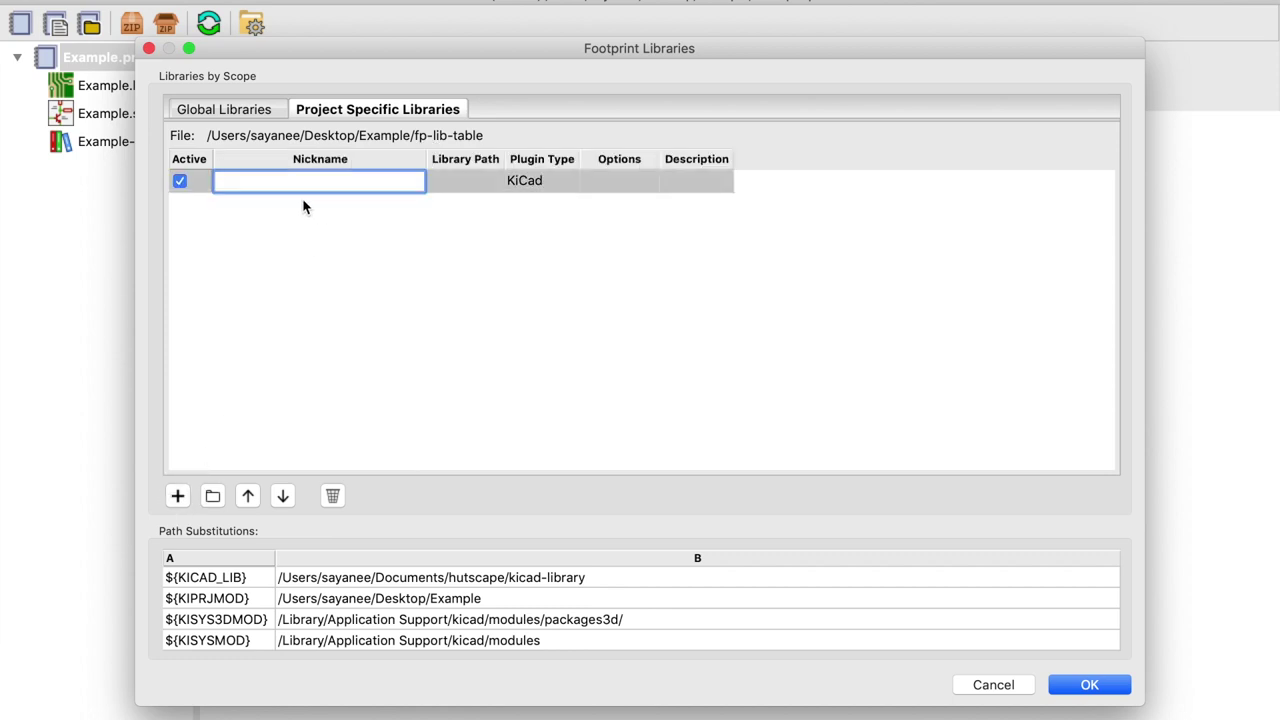
pyautogui.write('Digikey_Footprints')
pyautogui.click(258, 112)
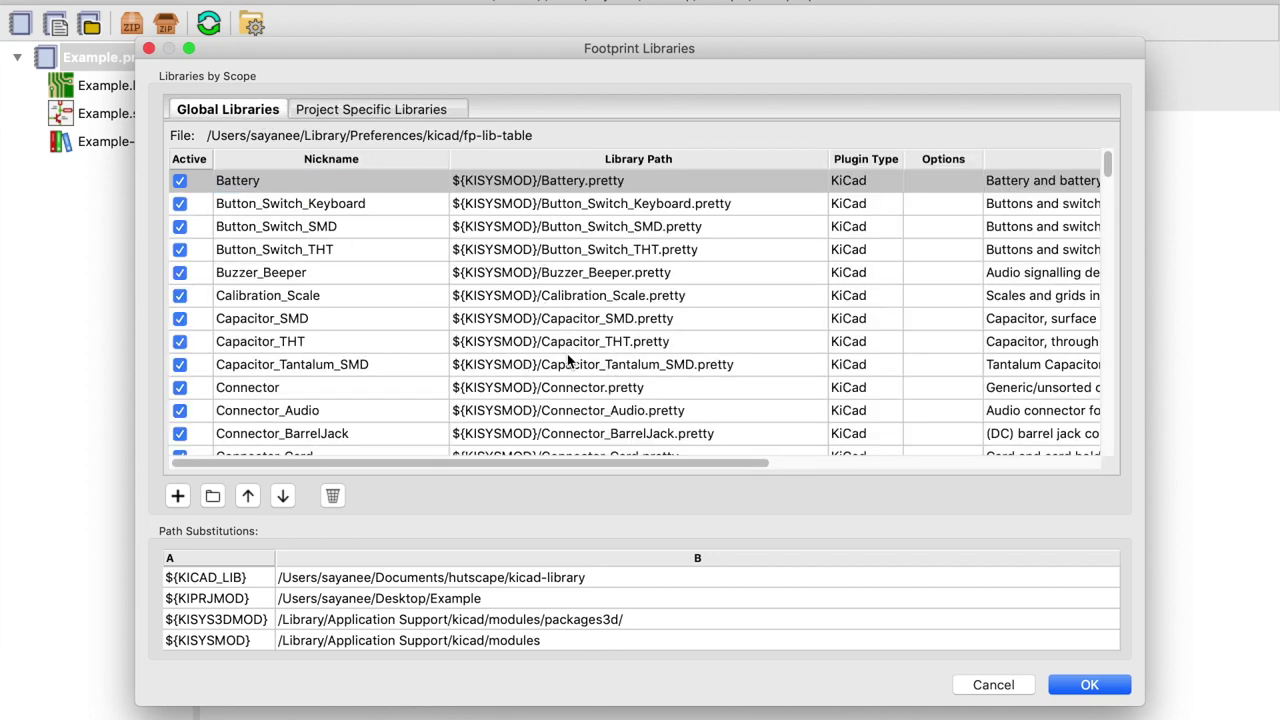
pyautogui.click(394, 112)
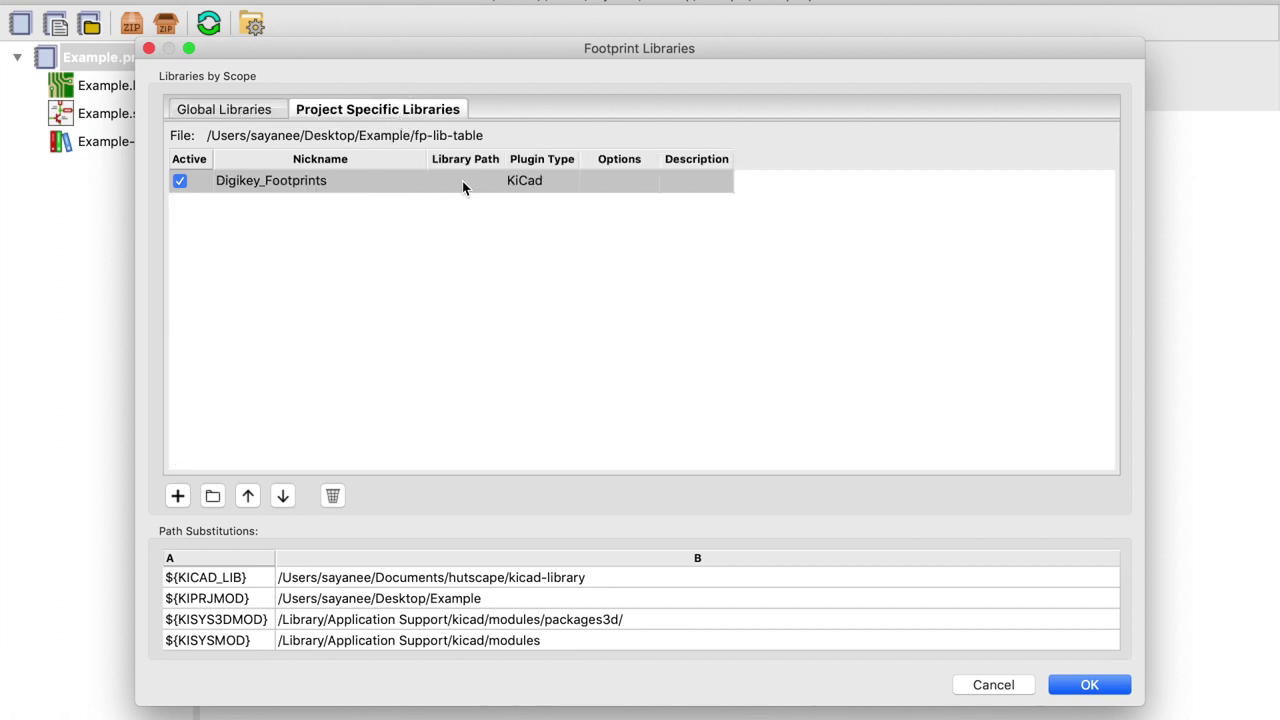
pyautogui.moveTo(503, 160); pyautogui.dragTo(907, 163)
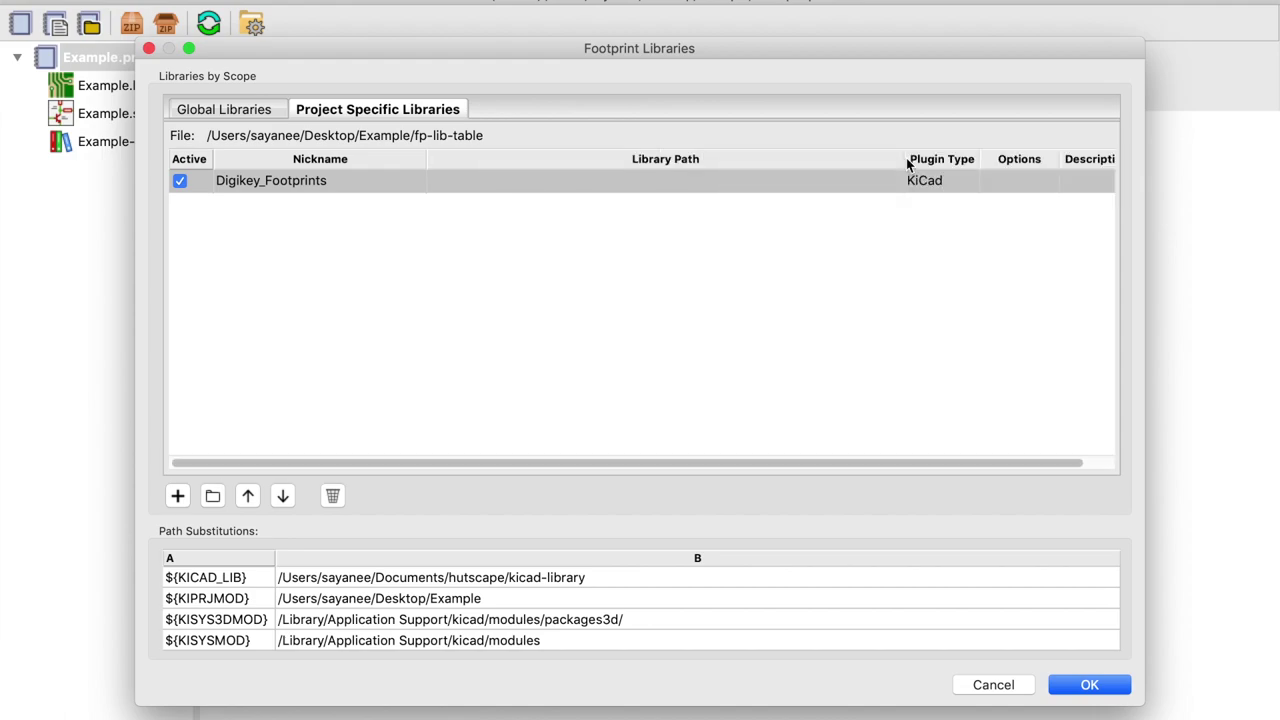
pyautogui.click(514, 180)
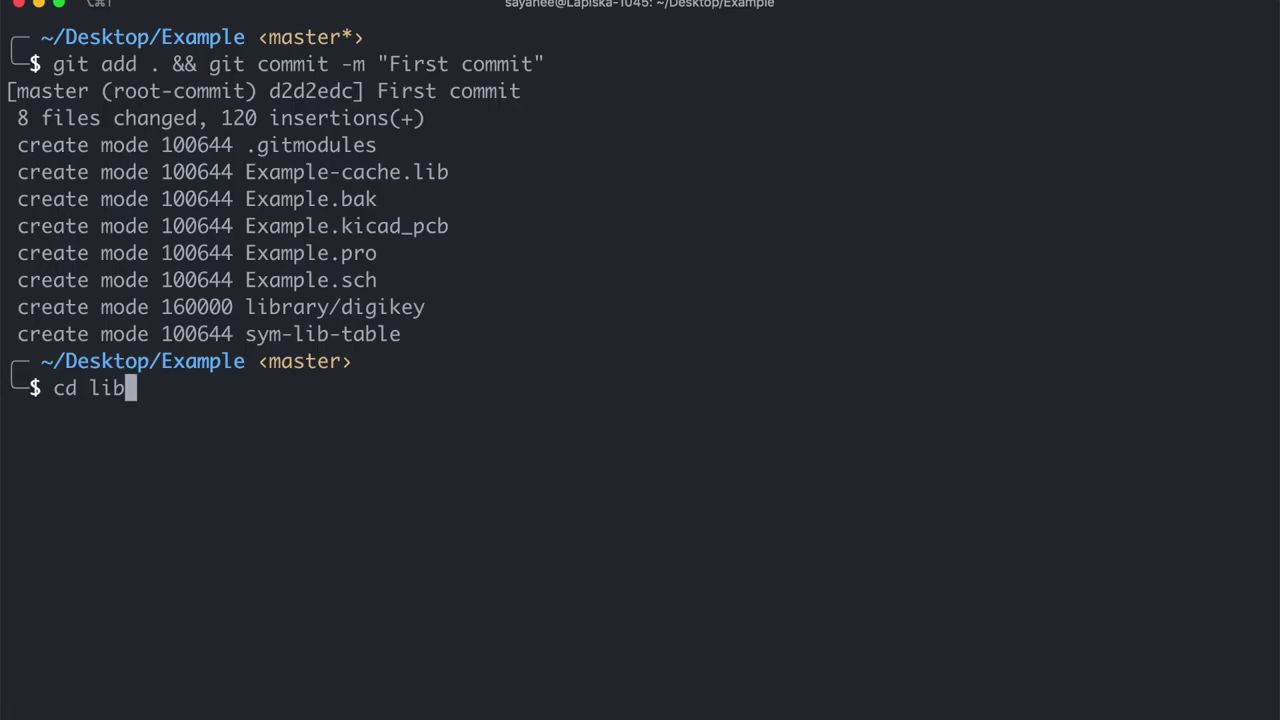
# - In the terminal, cd into library/digikey/digikey-footprints.pretty and copy its folder path
pyautogui.write('rary/')
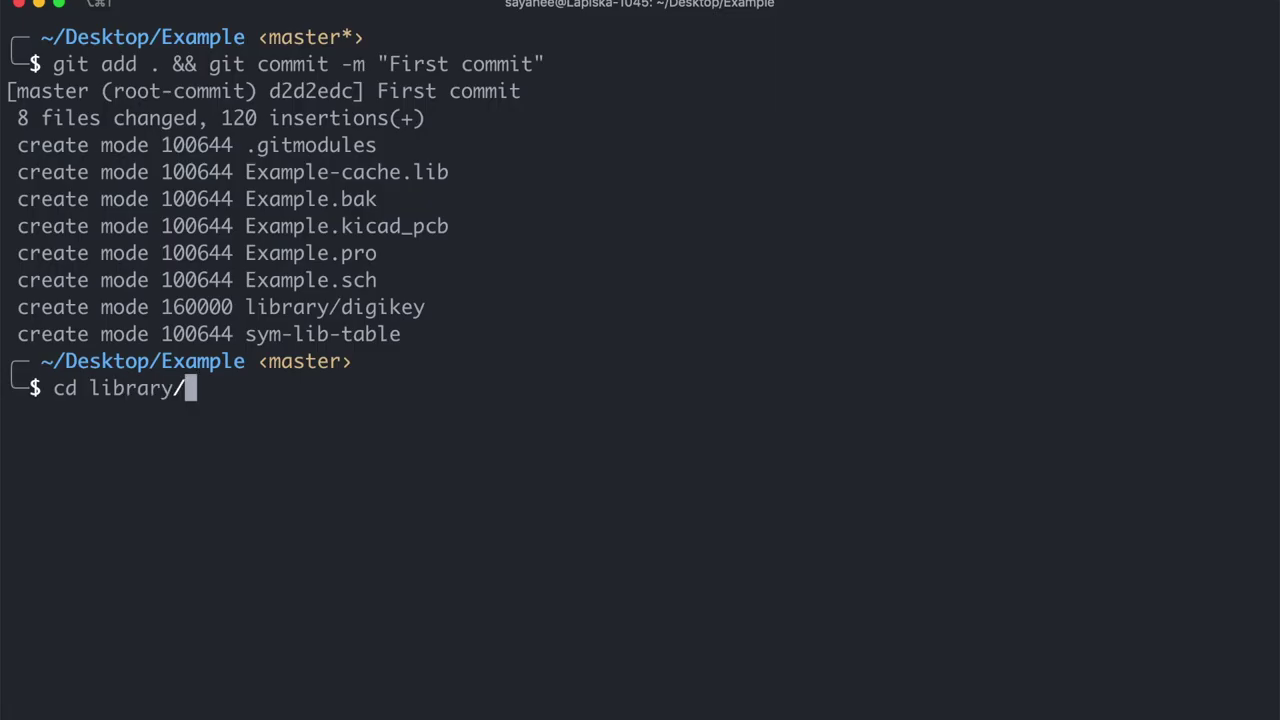
pyautogui.write('digi')
pyautogui.press('Tab')
pyautogui.write('foot')
pyautogui.press('Tab')
pyautogui.press('Return')
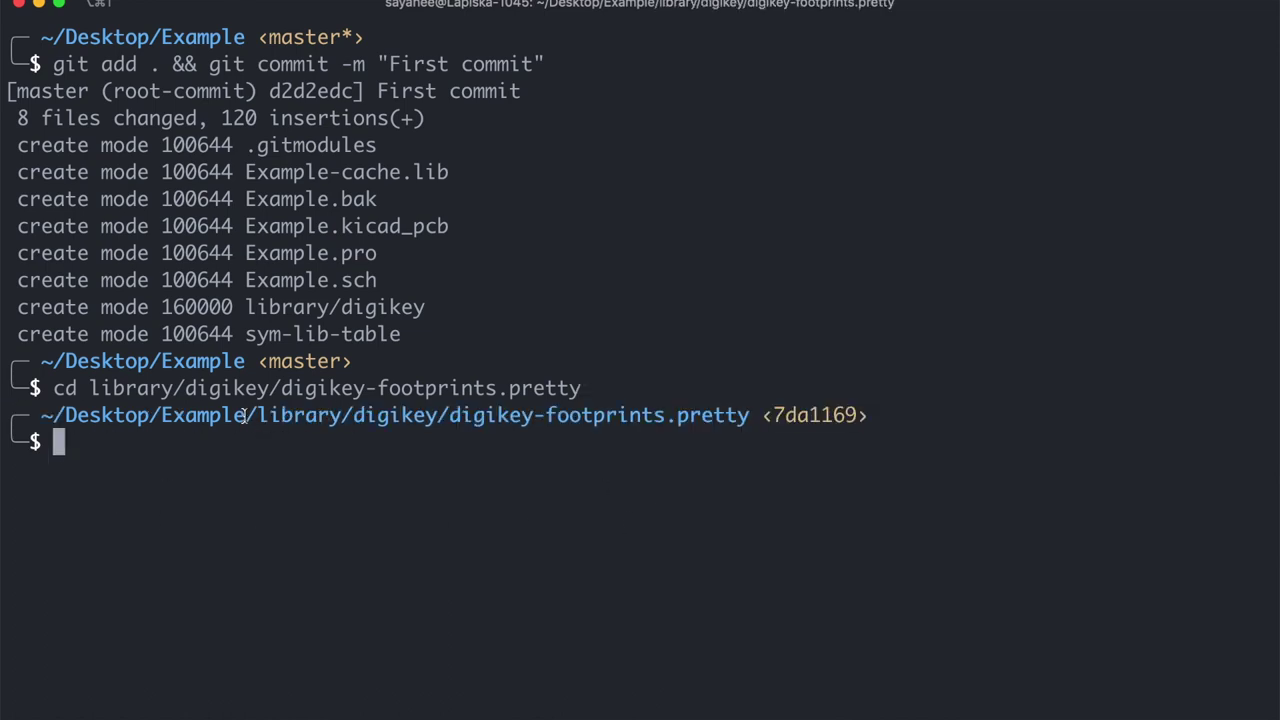
pyautogui.moveTo(243, 416); pyautogui.dragTo(744, 420)
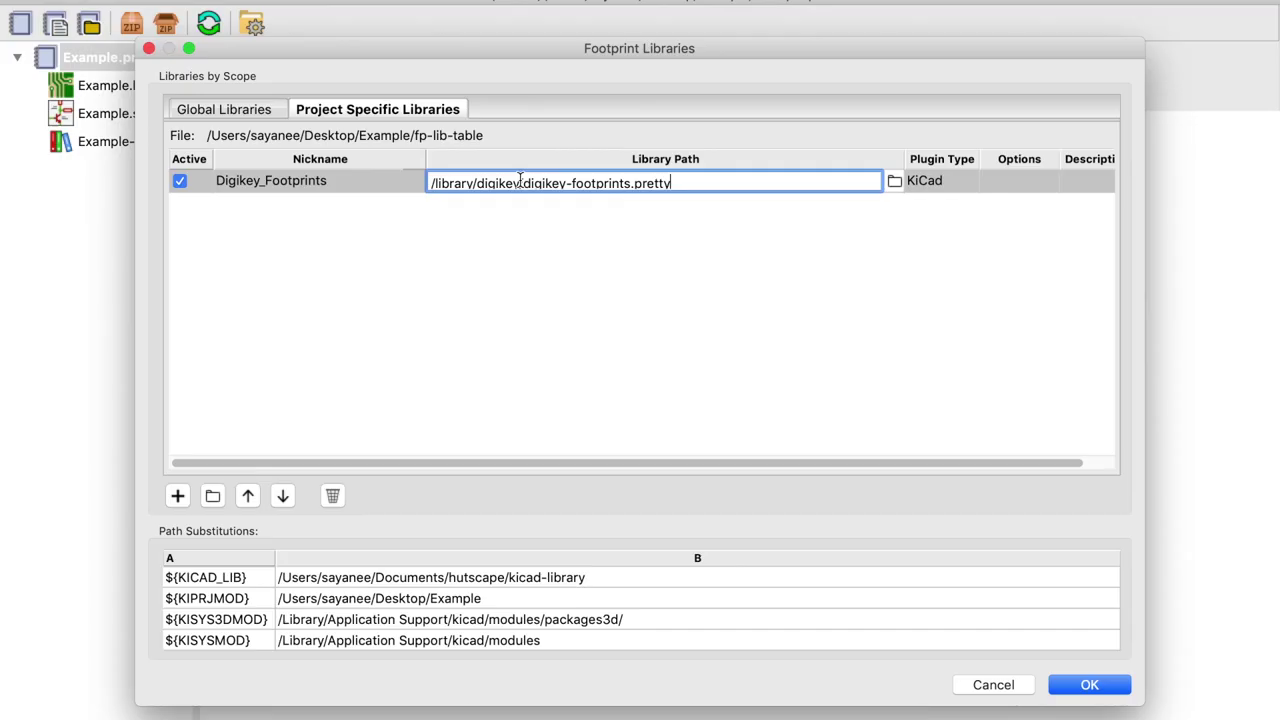
pyautogui.press('super+Tab')
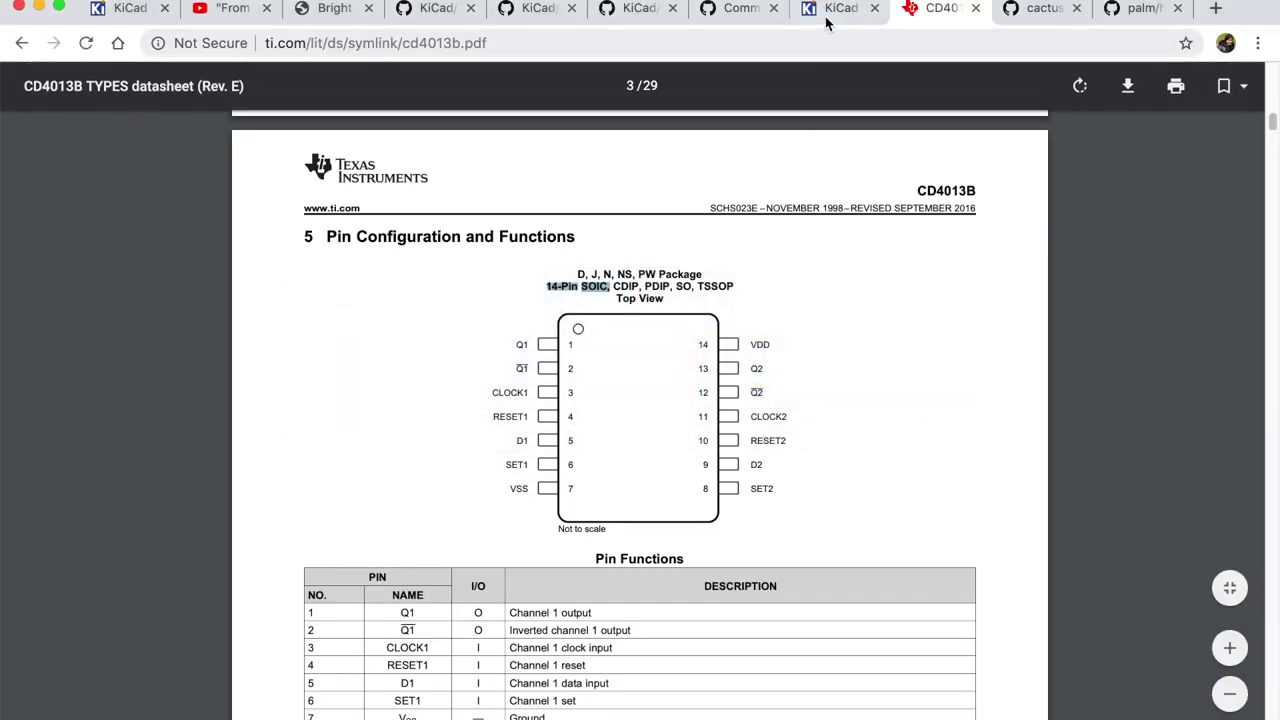
# - Set Digikey_Footprints' path to ${KIPRJMOD}/library/digikey/digikey-footprints.pretty and confirm the table
pyautogui.click(826, 12)
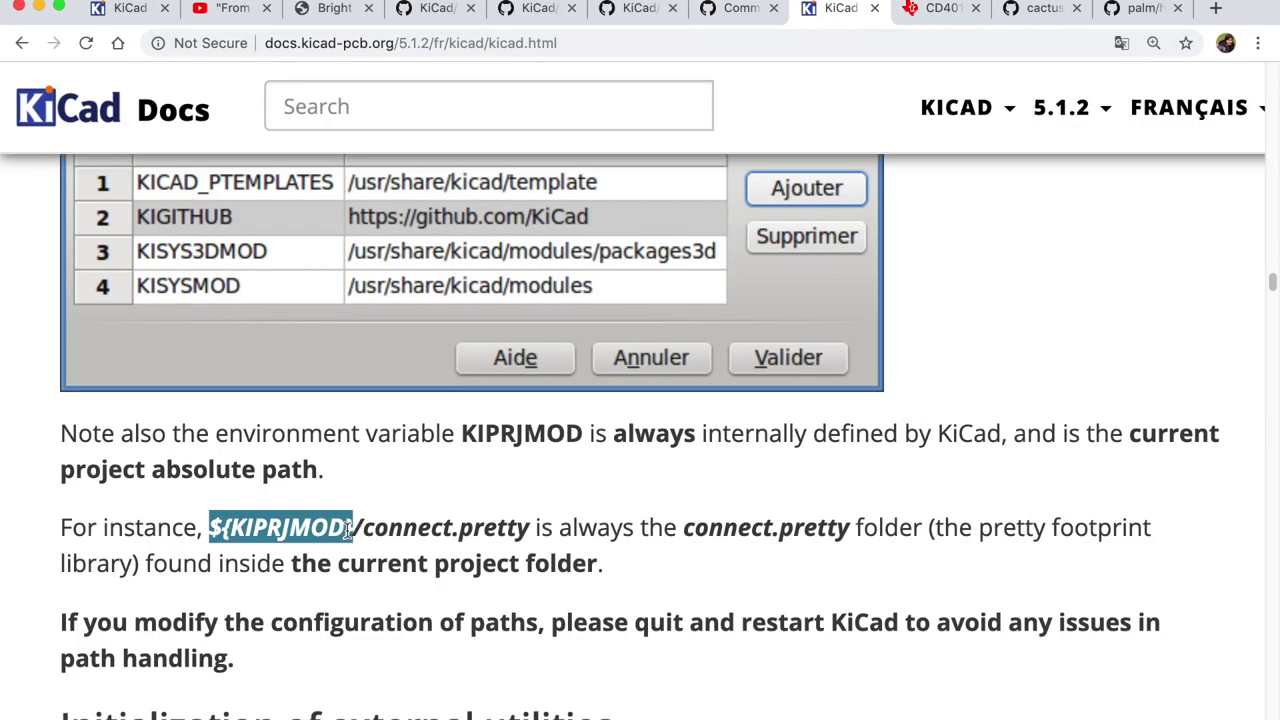
pyautogui.press('super+Tab')
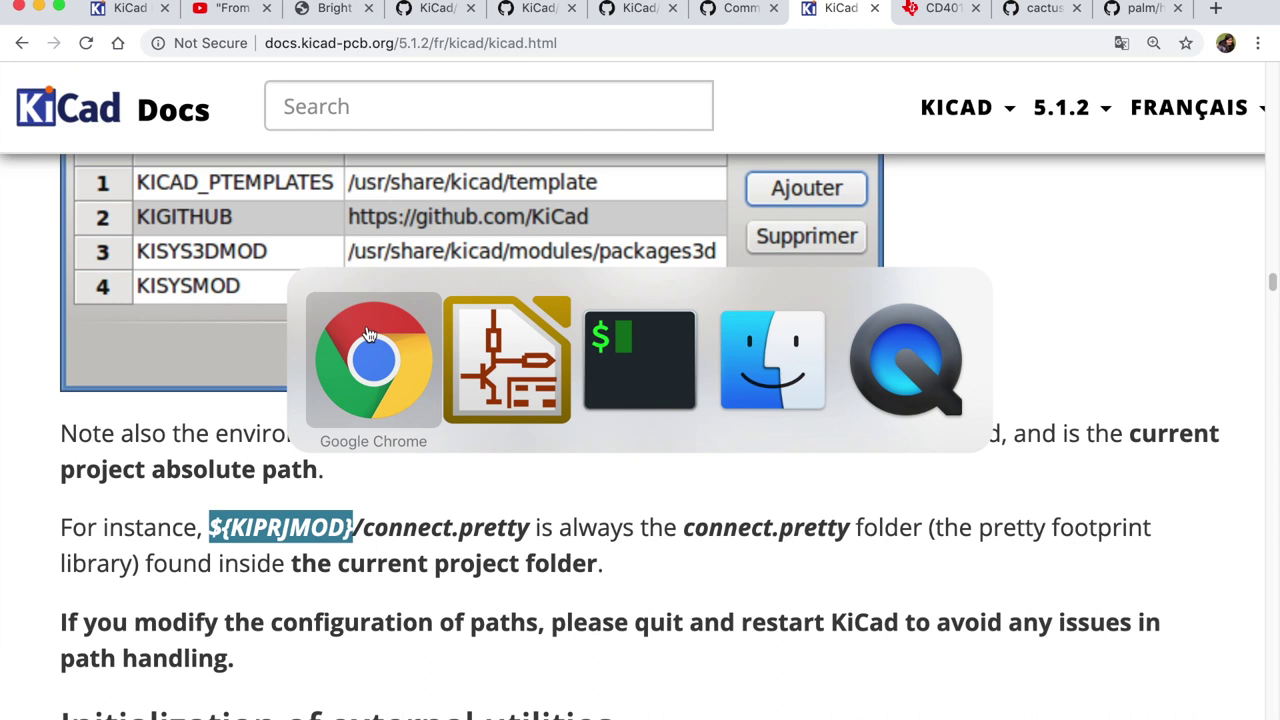
pyautogui.press('super+Tab')
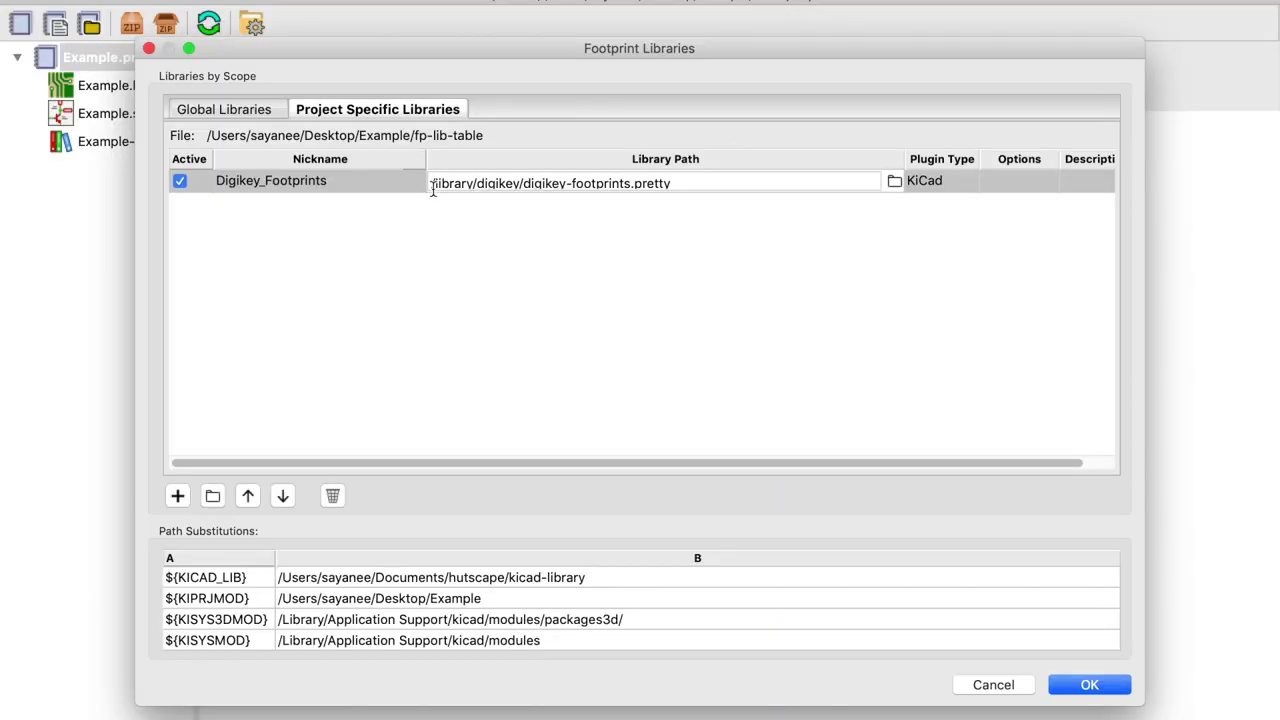
pyautogui.click(432, 190)
pyautogui.write('${KIPRJMOD}')
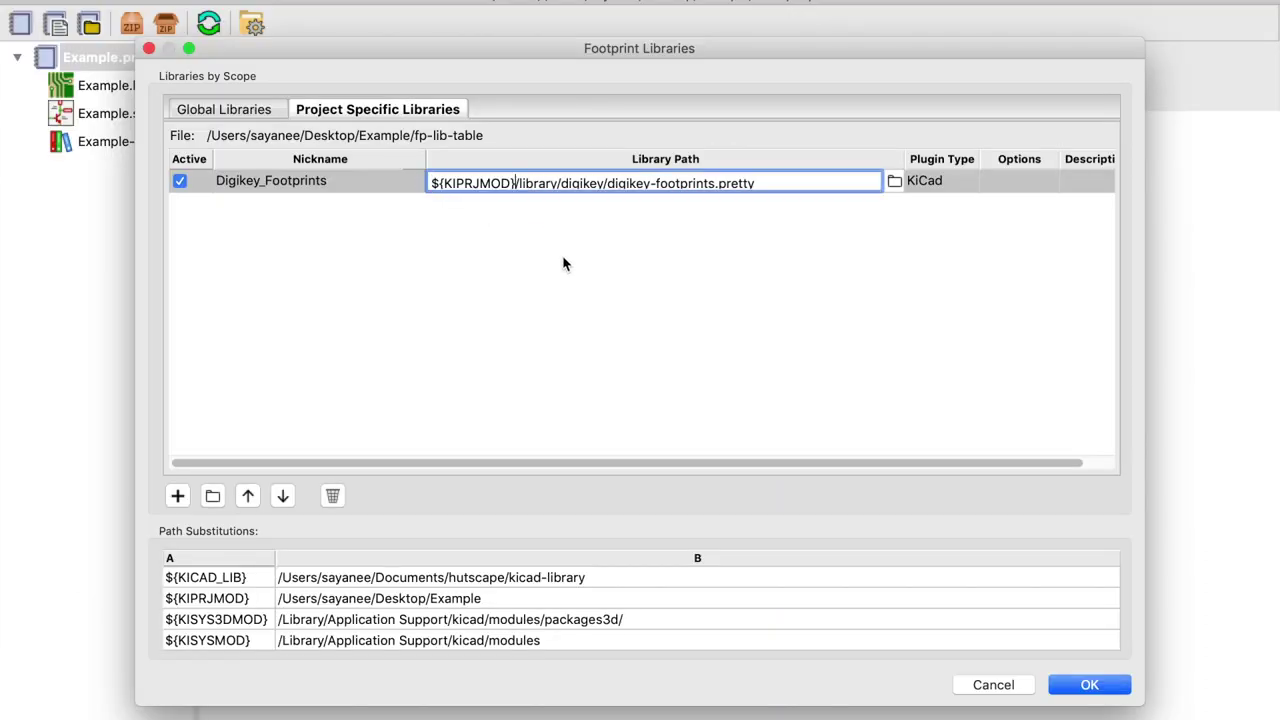
pyautogui.click(1062, 692)
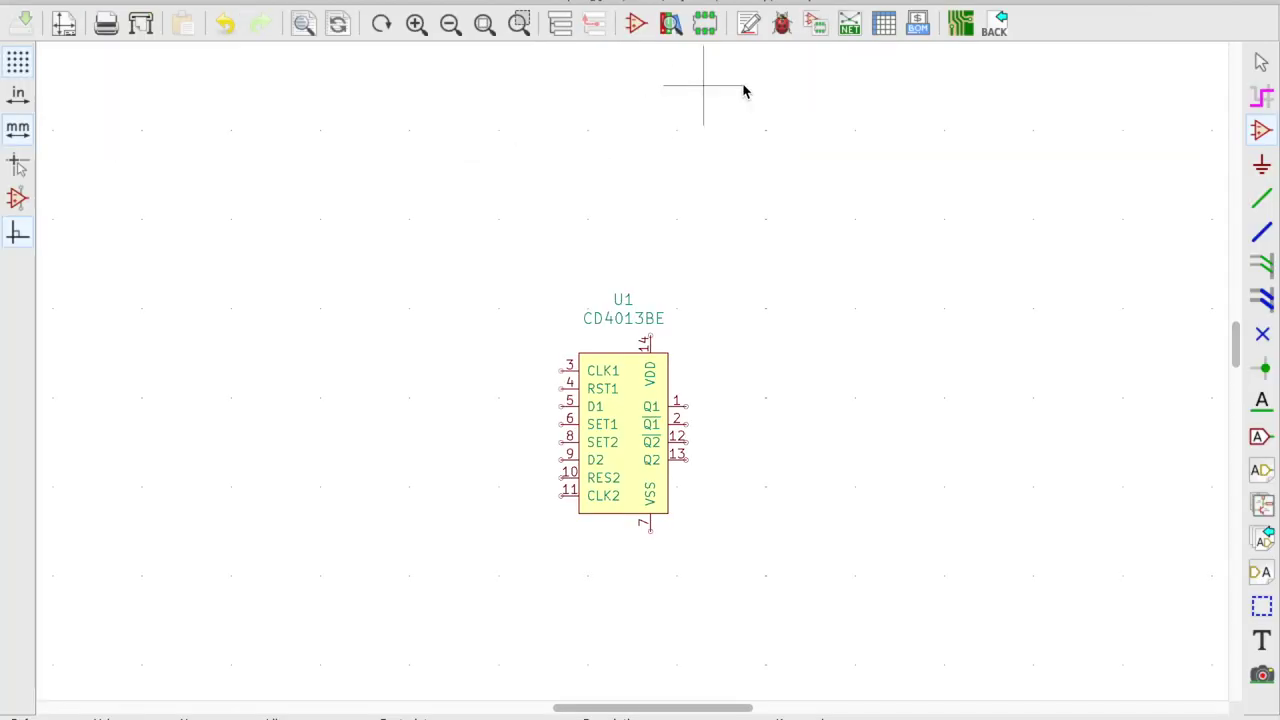
# - In CvPcb, list only footprints from the Digikey_Footprints library
pyautogui.click(816, 28)
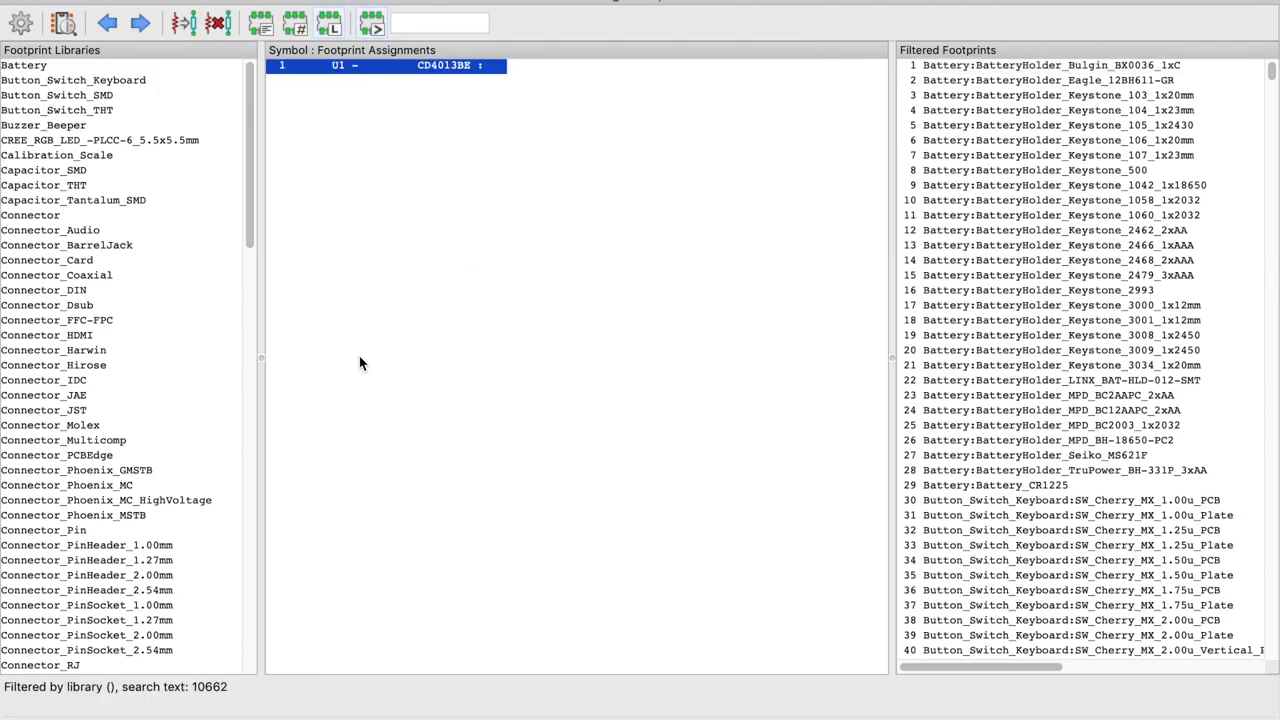
pyautogui.scroll(-10, 150, 550)
pyautogui.click(427, 27)
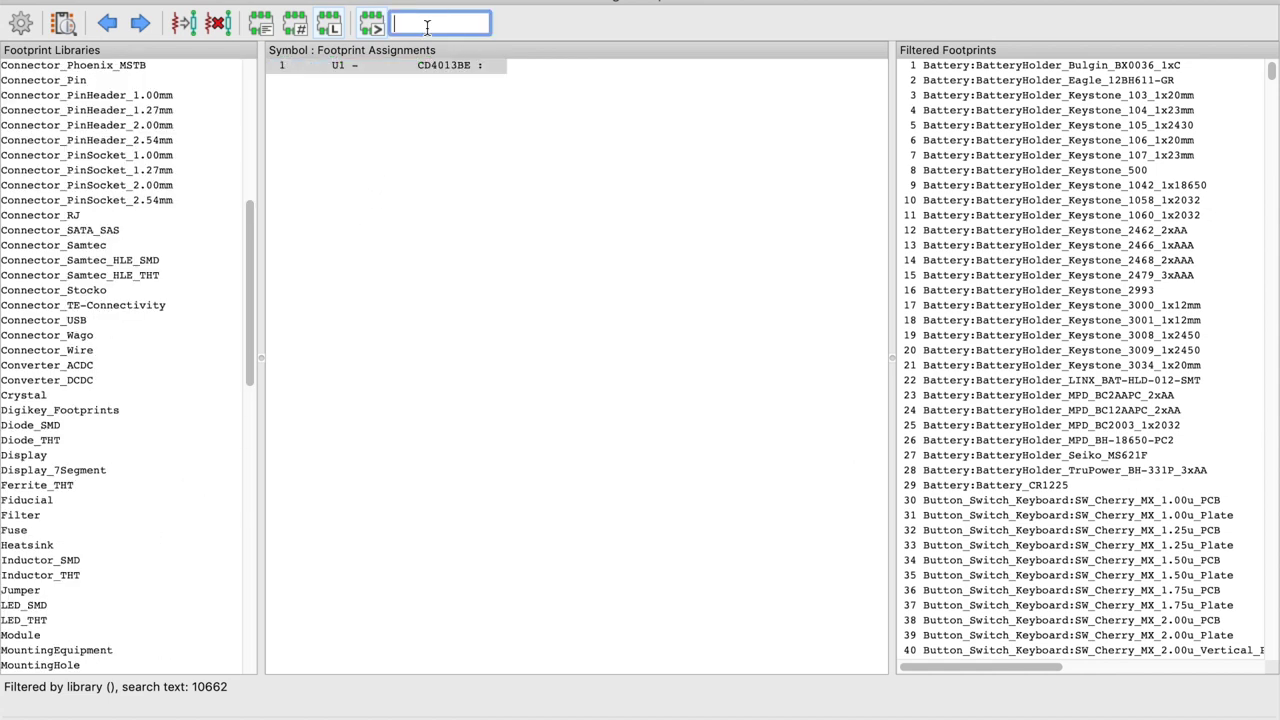
pyautogui.write('digikey')
pyautogui.click(96, 412)
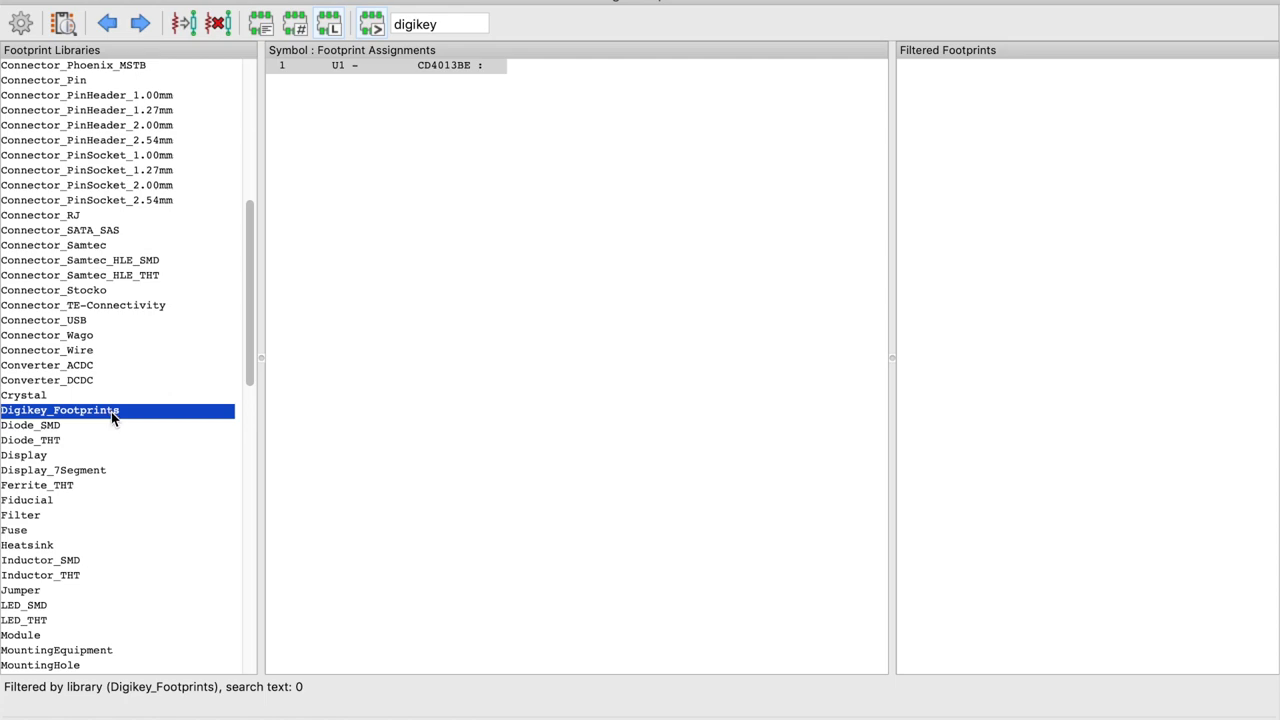
pyautogui.click(329, 23)
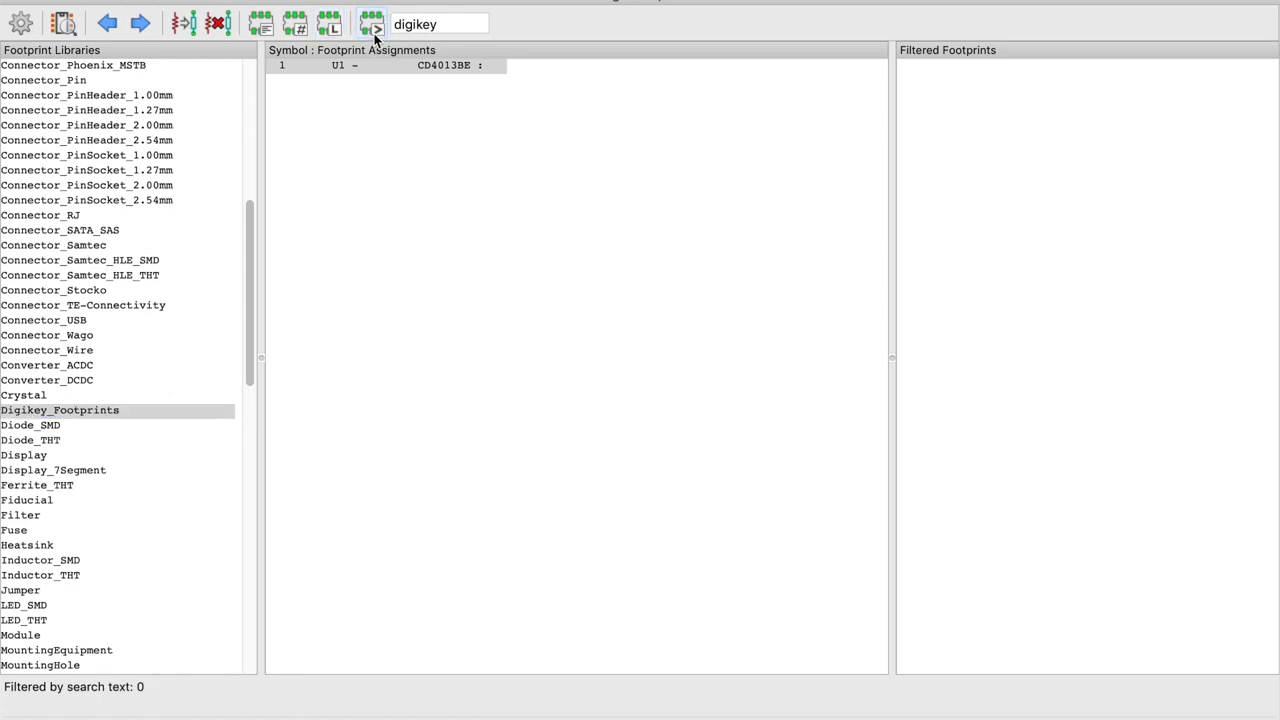
pyautogui.click(371, 23)
pyautogui.click(331, 24)
pyautogui.click(121, 411)
# - Filter on soic-14, assign SOIC-14_W3.9mm to U1, save and close CvPcb
pyautogui.doubleClick(414, 24)
pyautogui.write('soic-')
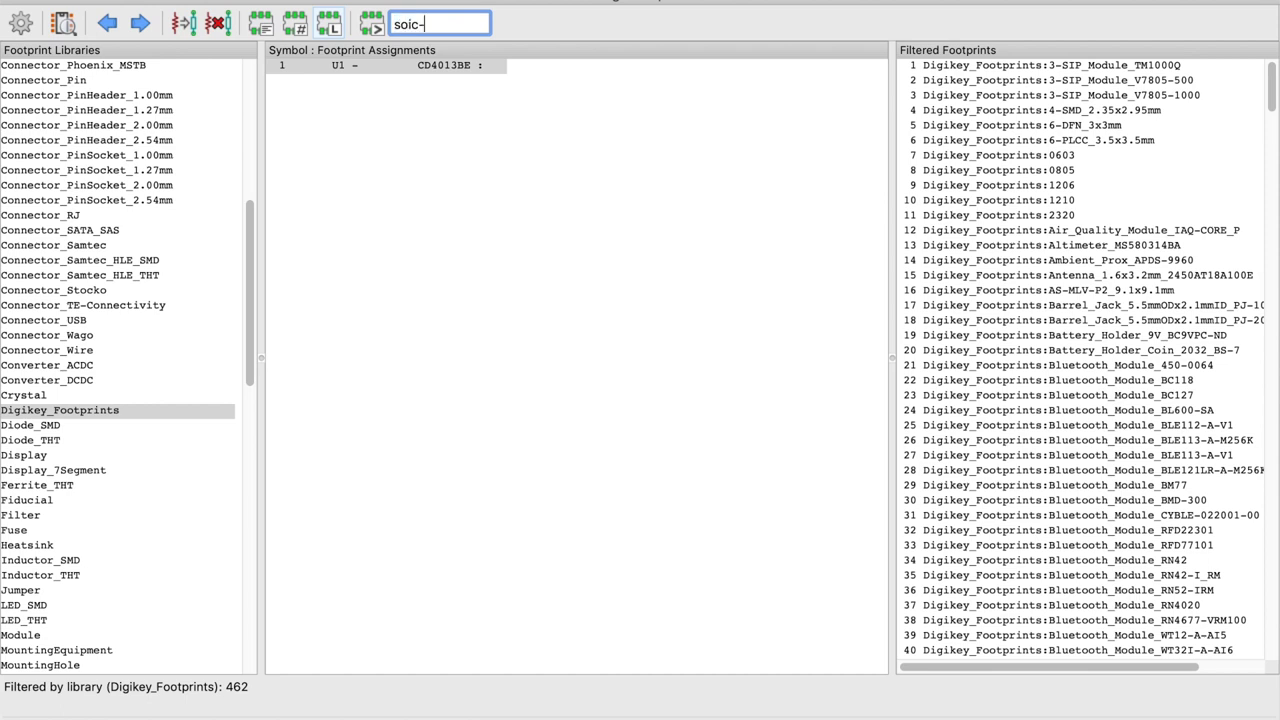
pyautogui.write('14')
pyautogui.press('Return')
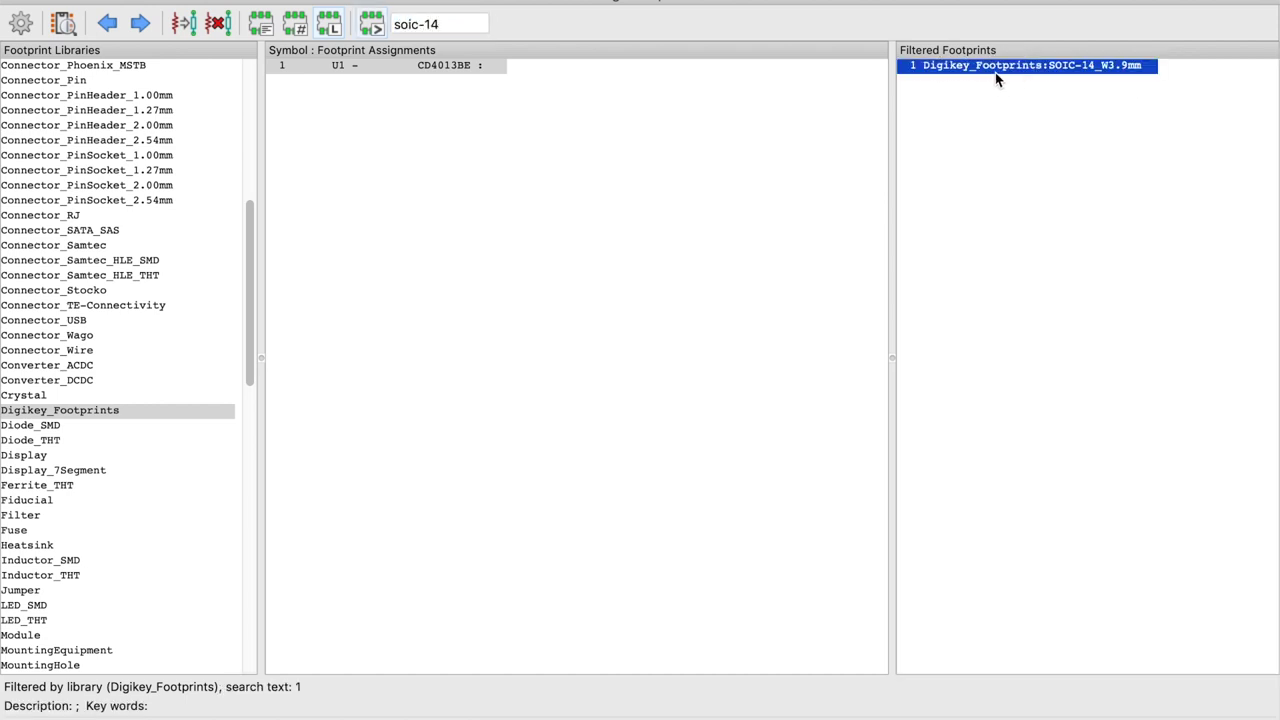
pyautogui.doubleClick(1060, 77)
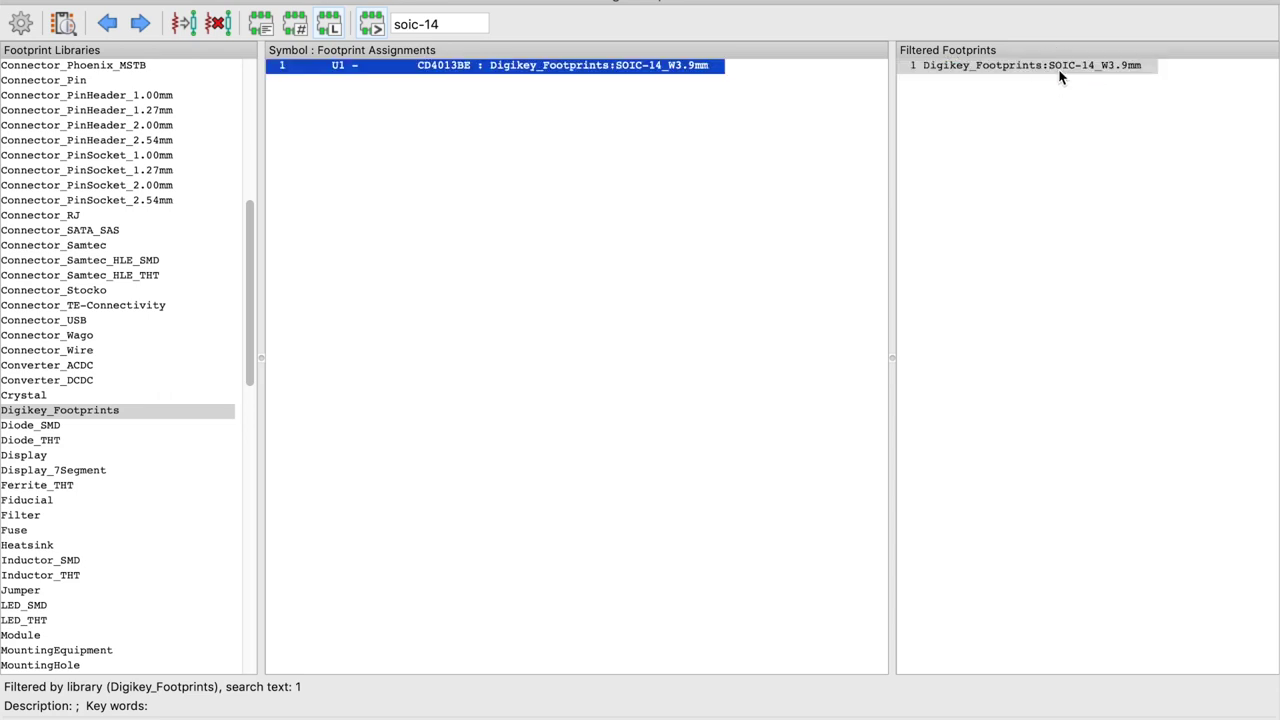
pyautogui.hotkey('ctrl', 's')
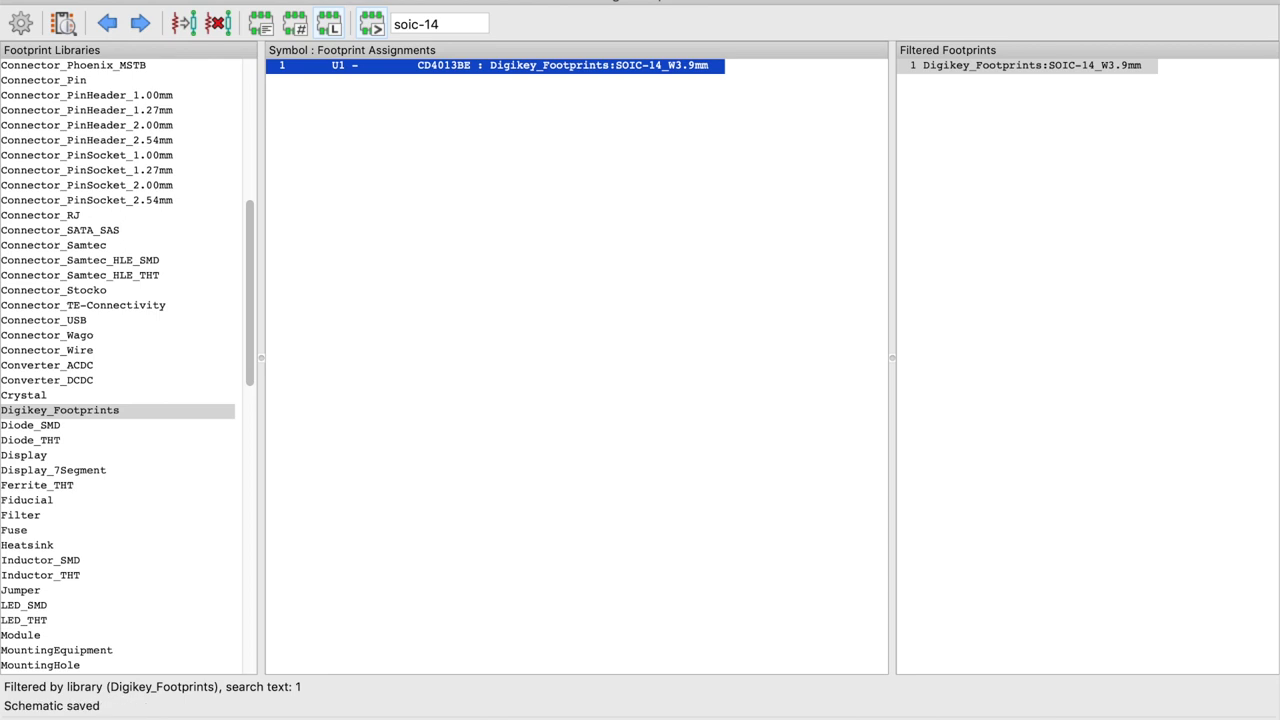
pyautogui.press('Return')
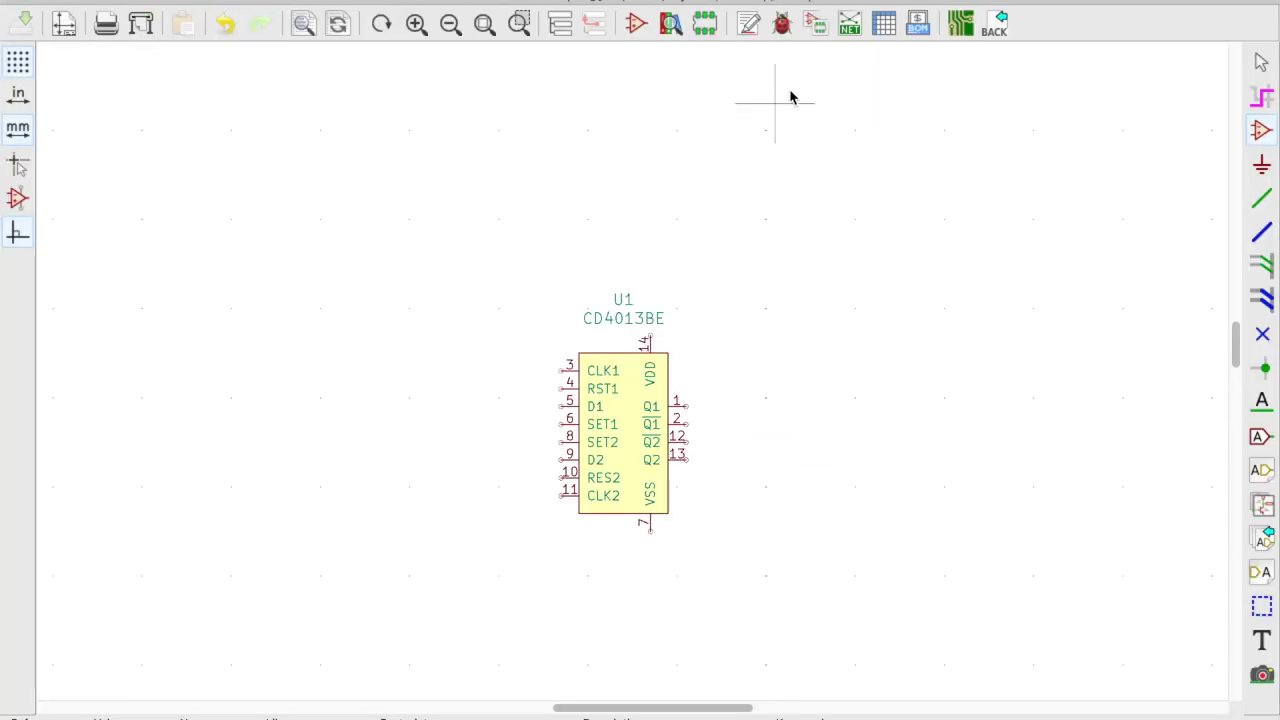
# - Generate the netlist and update the PCB with the schematic changes
pyautogui.click(849, 24)
pyautogui.click(796, 298)
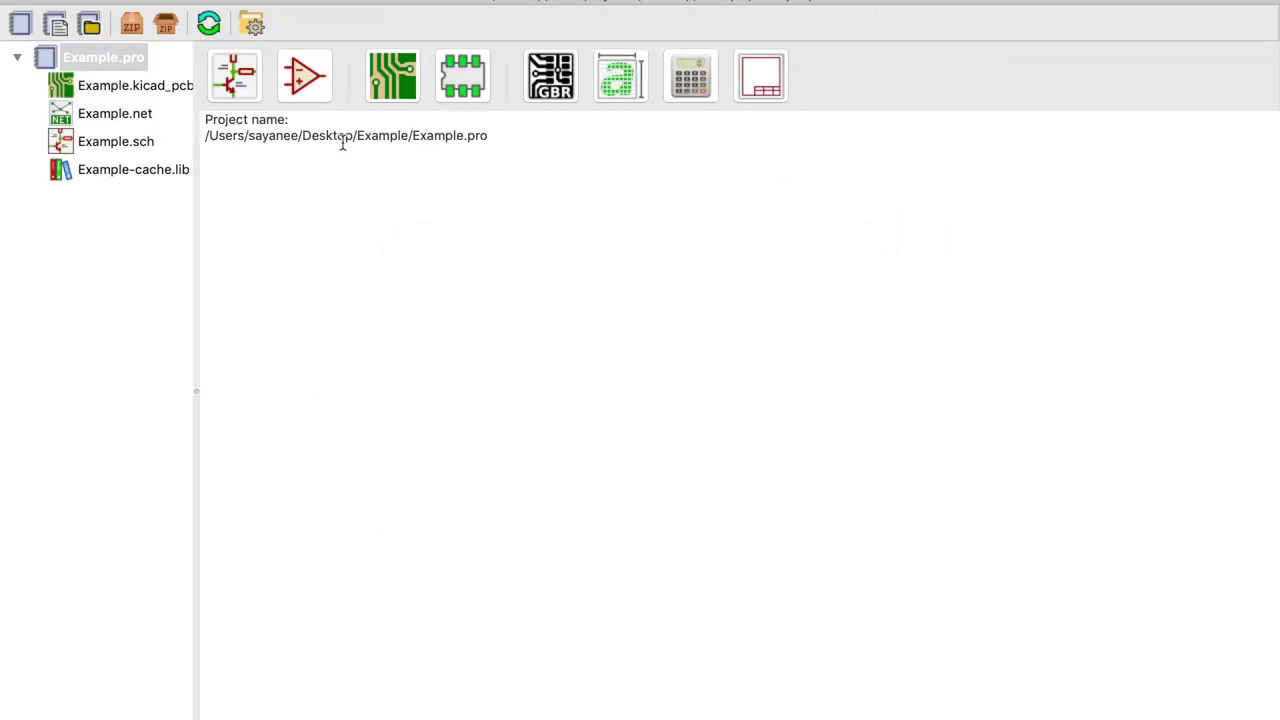
pyautogui.click(390, 88)
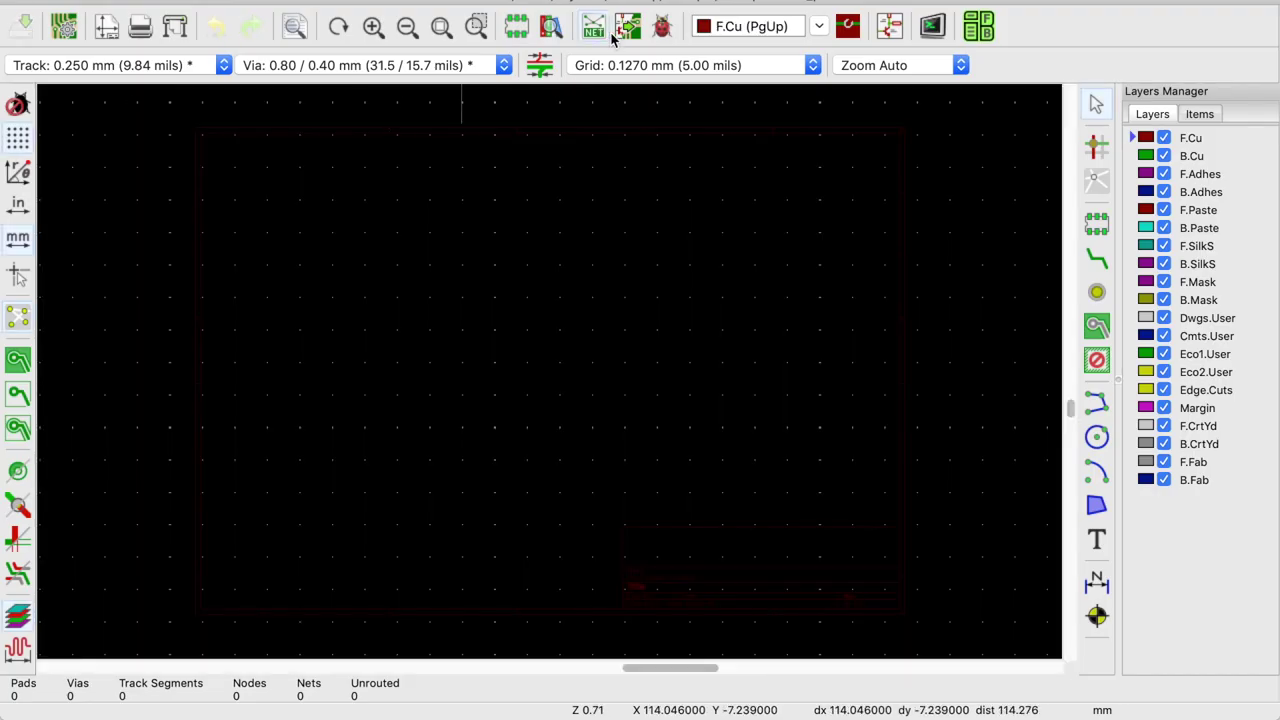
pyautogui.click(624, 30)
pyautogui.press('Return')
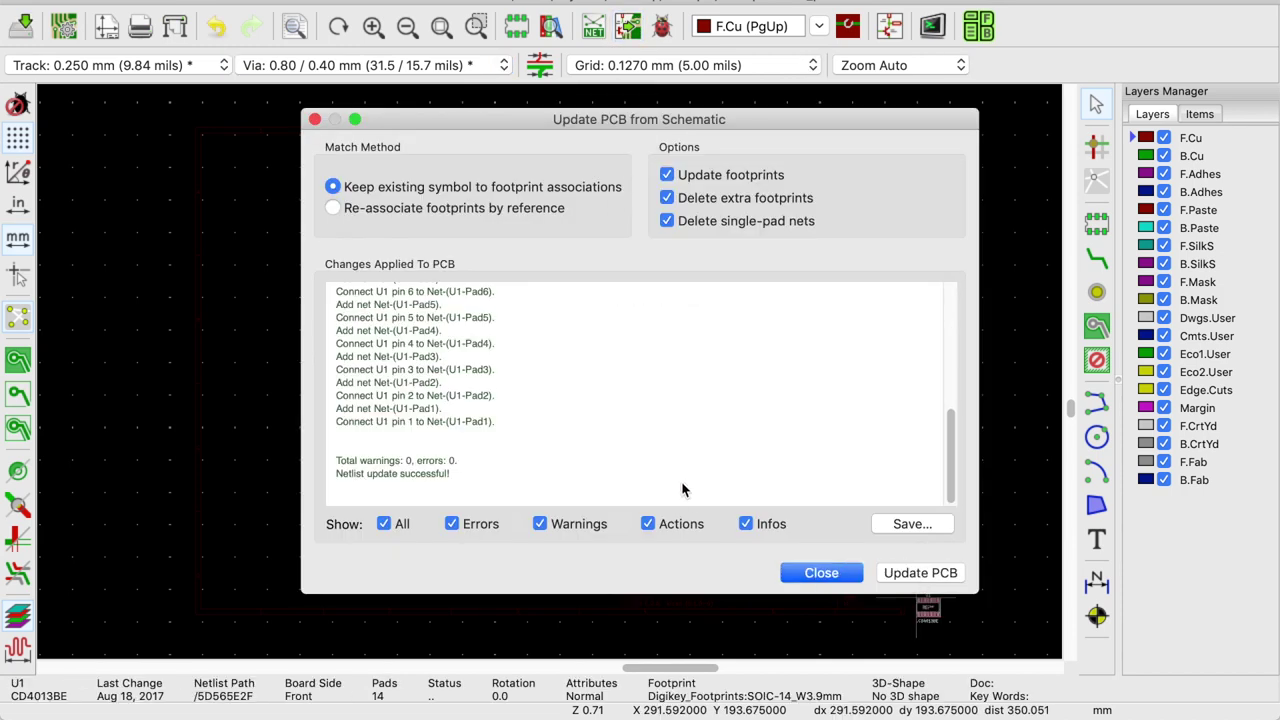
pyautogui.click(824, 573)
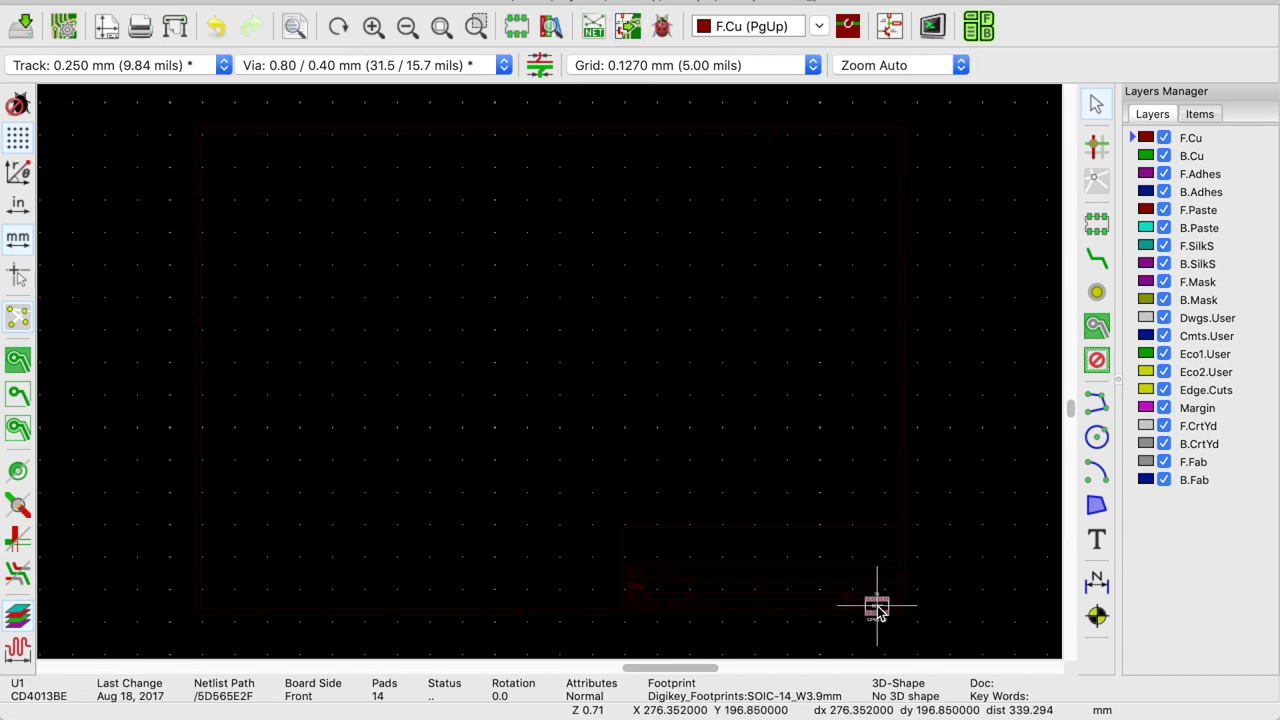
# - Place the U1 footprint on the board and open its Footprint Properties
pyautogui.scroll(2, 540, 391)
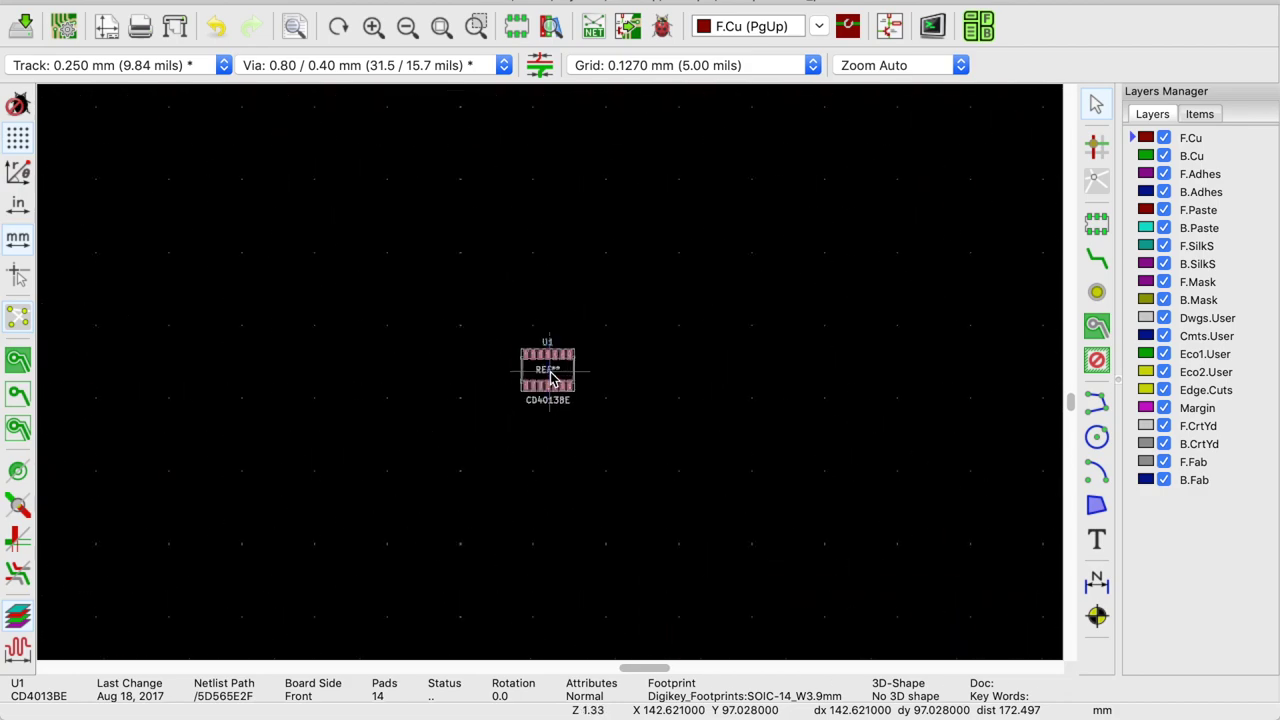
pyautogui.scroll(2, 549, 375)
pyautogui.click(549, 375)
pyautogui.click(589, 380)
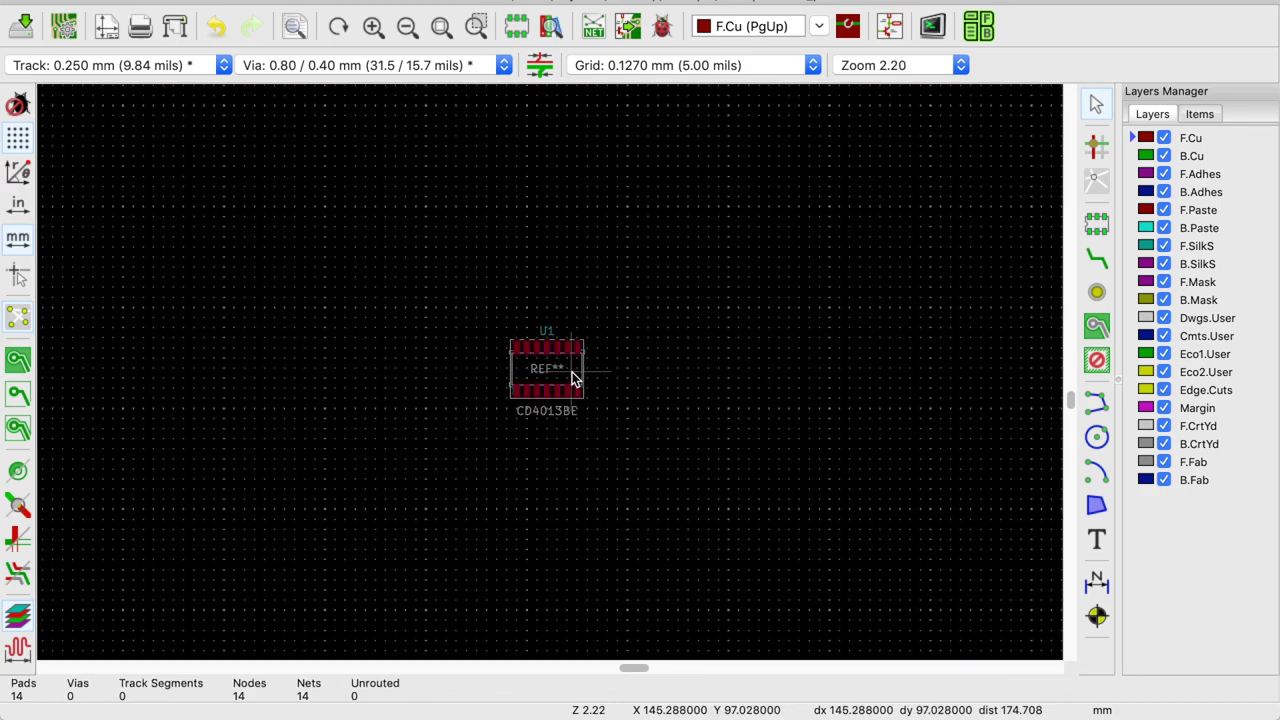
pyautogui.scroll(3, 565, 379)
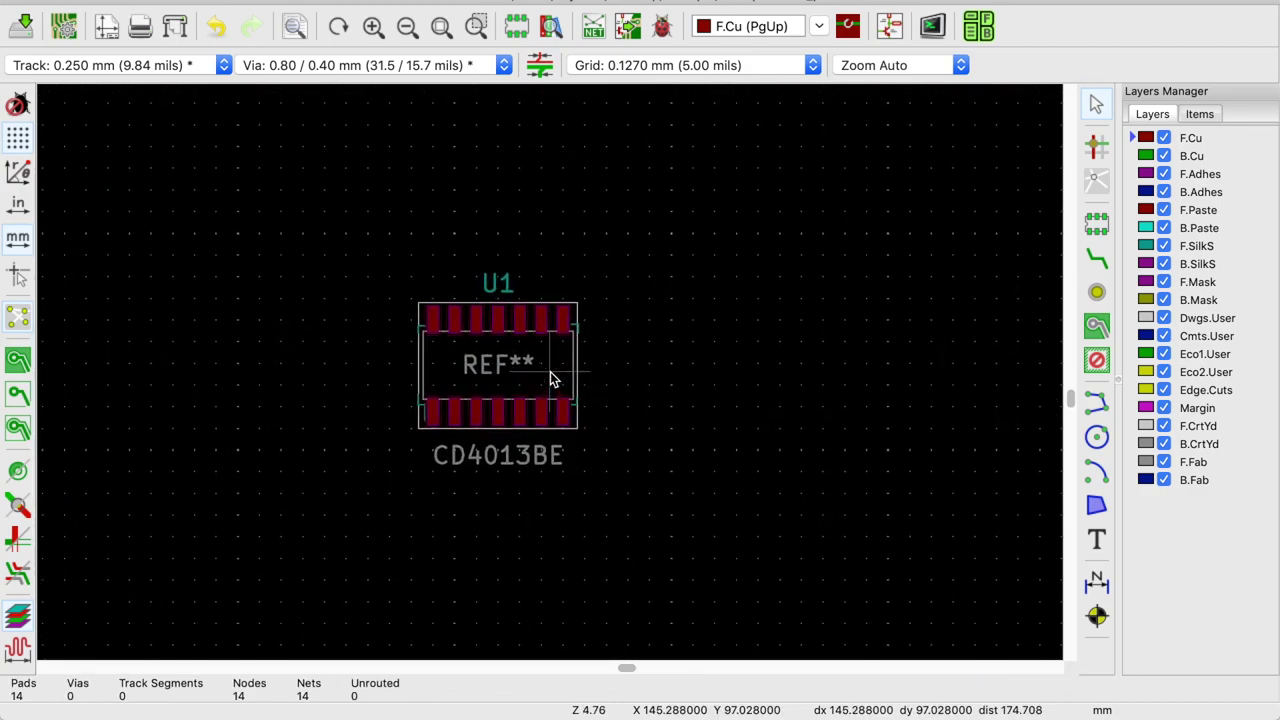
pyautogui.doubleClick(552, 378)
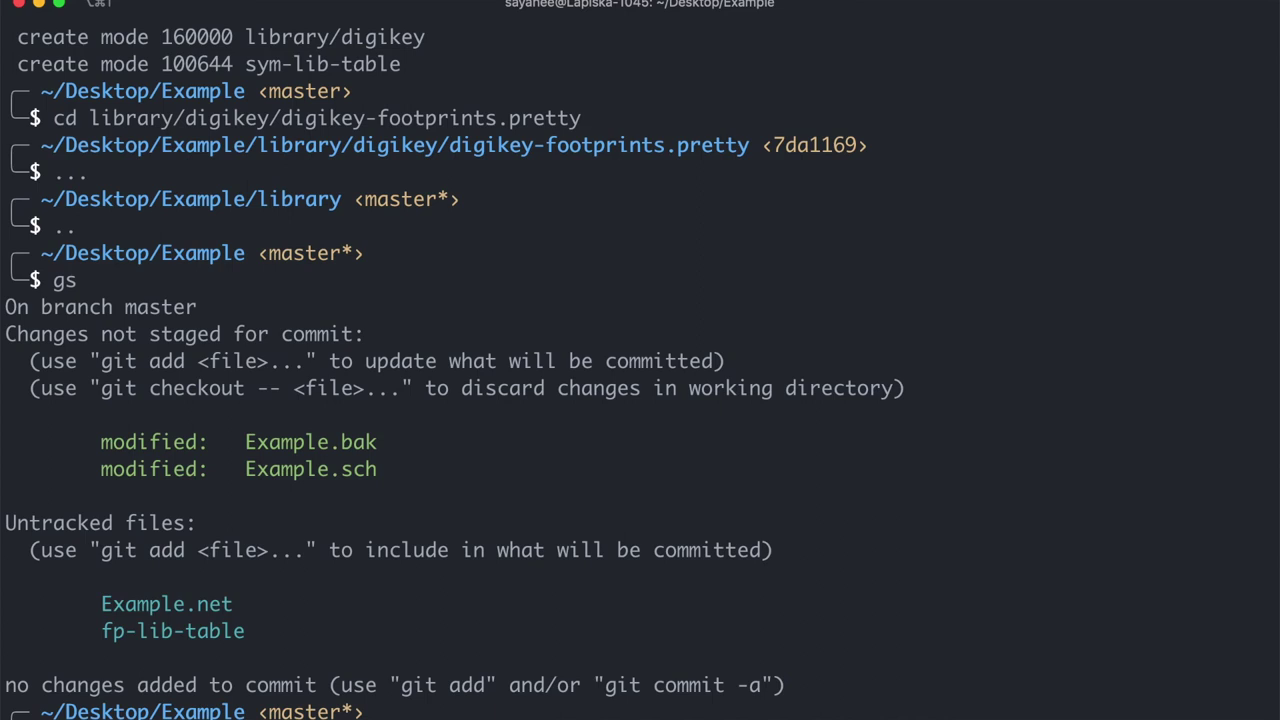
# - Switch back to iTerm and clear the terminal screen
pyautogui.press('super+Tab')
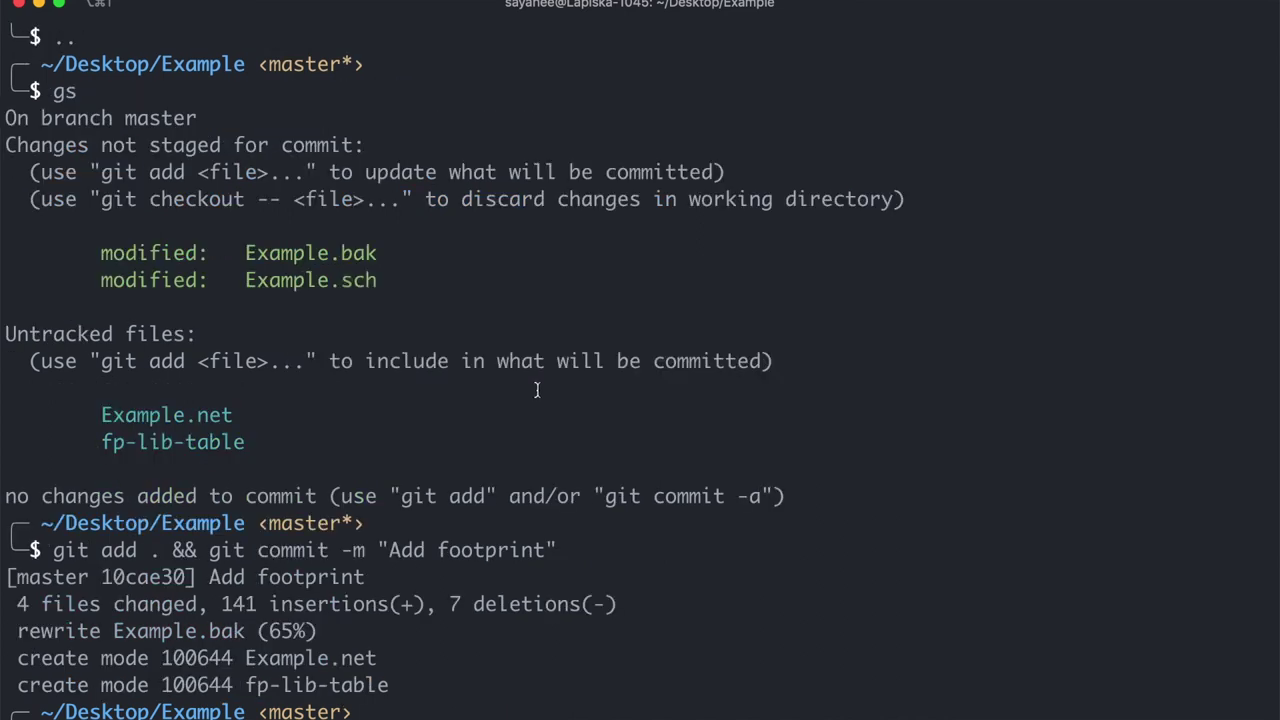
pyautogui.hotkey('ctrl', 'l')
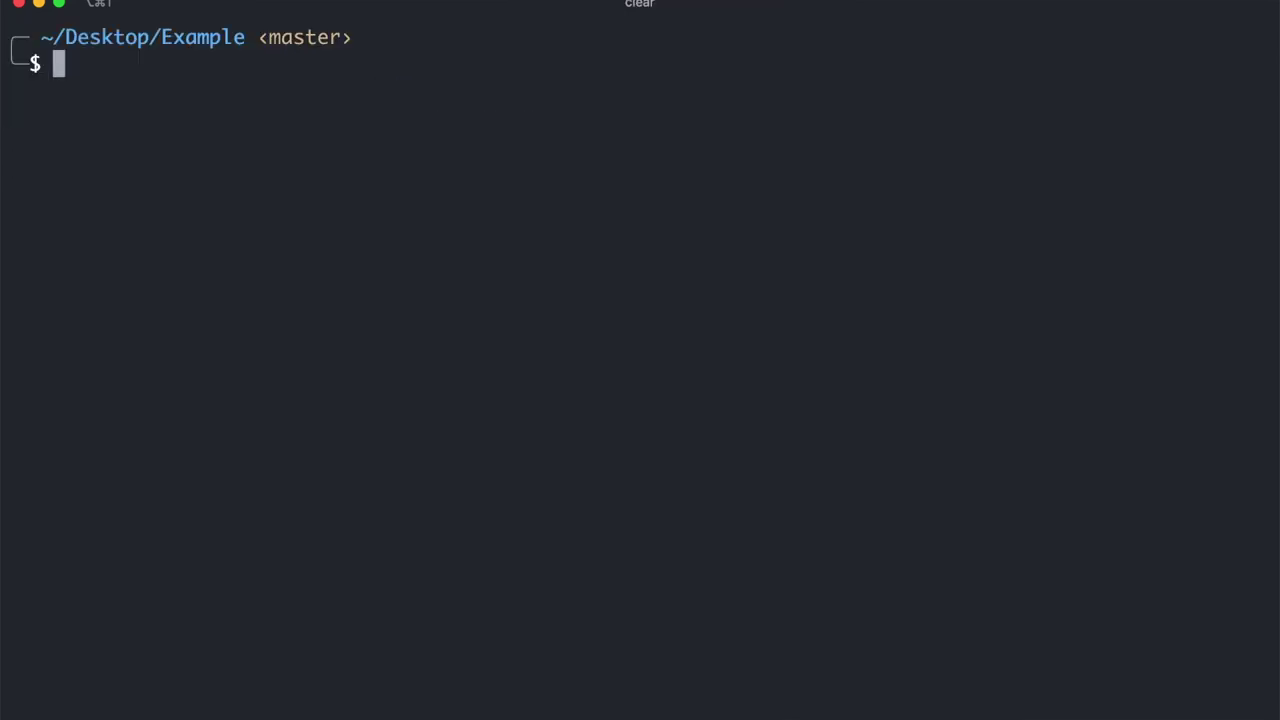
# - Check git submodule status, then update library/digikey from the remote
pyautogui.write('git ')
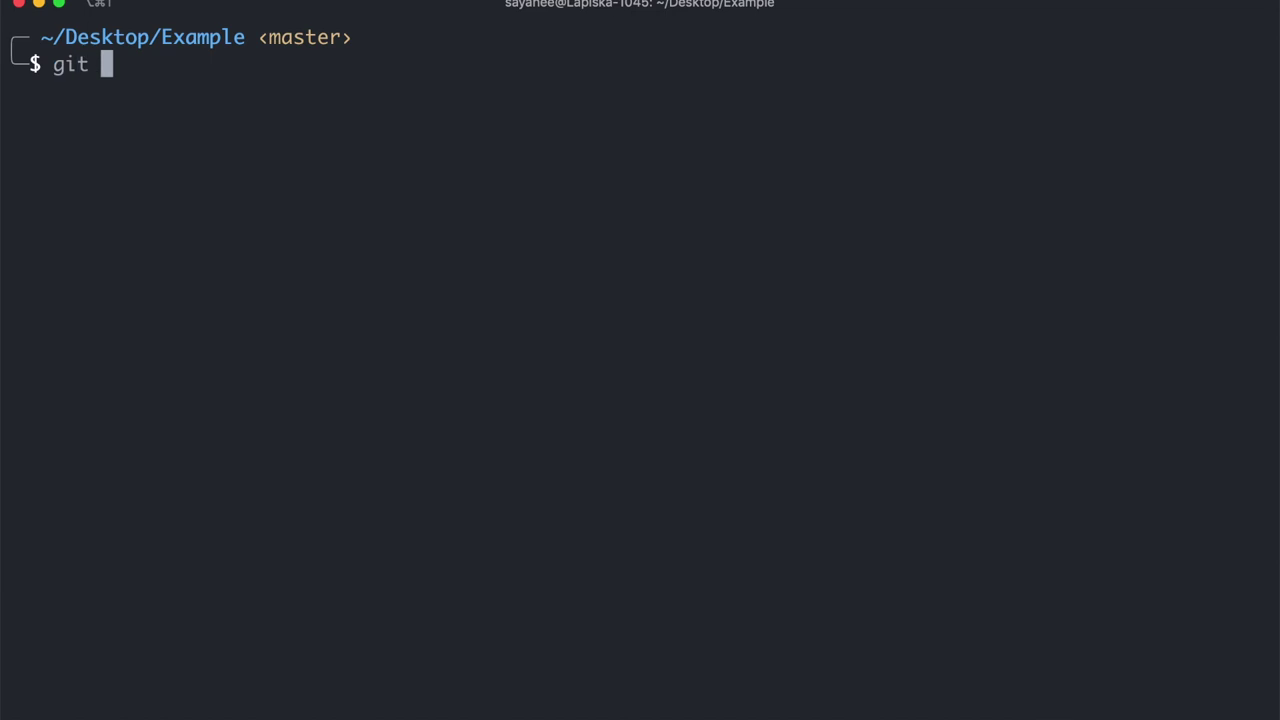
pyautogui.write('submodule status')
pyautogui.press('Return')
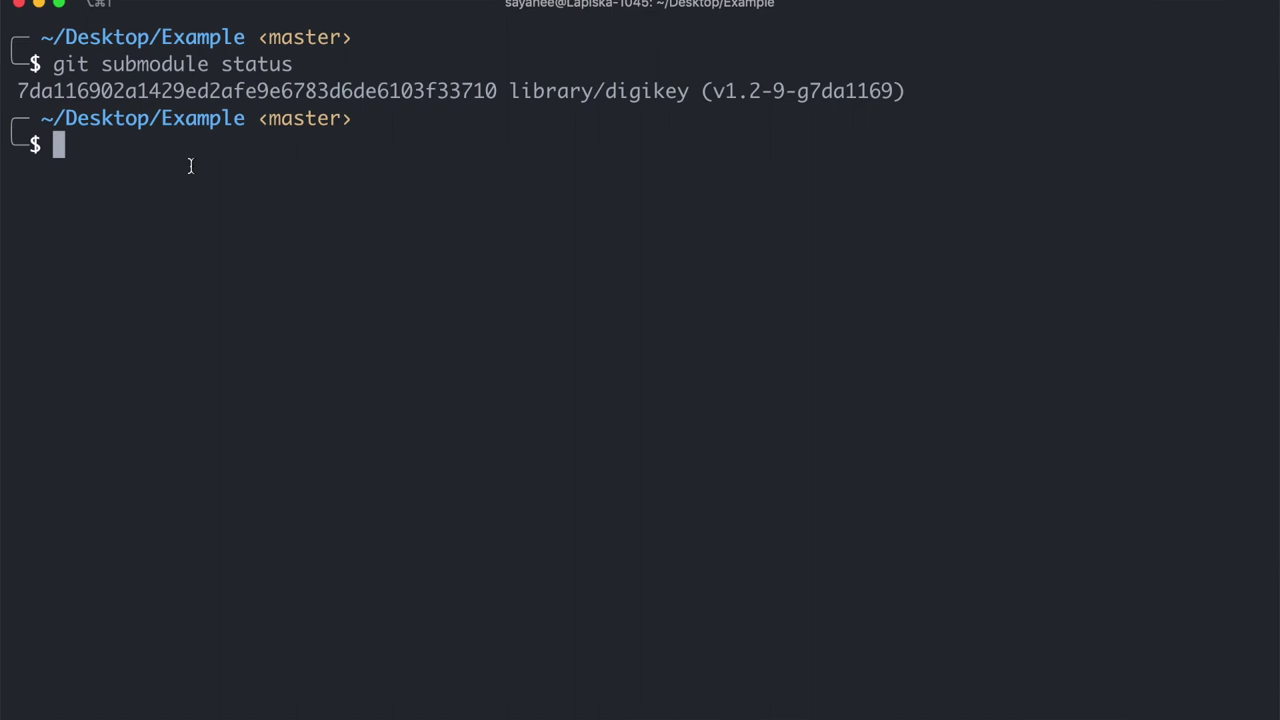
pyautogui.write('gi')
pyautogui.press('BackSpace')
pyautogui.write('it ')
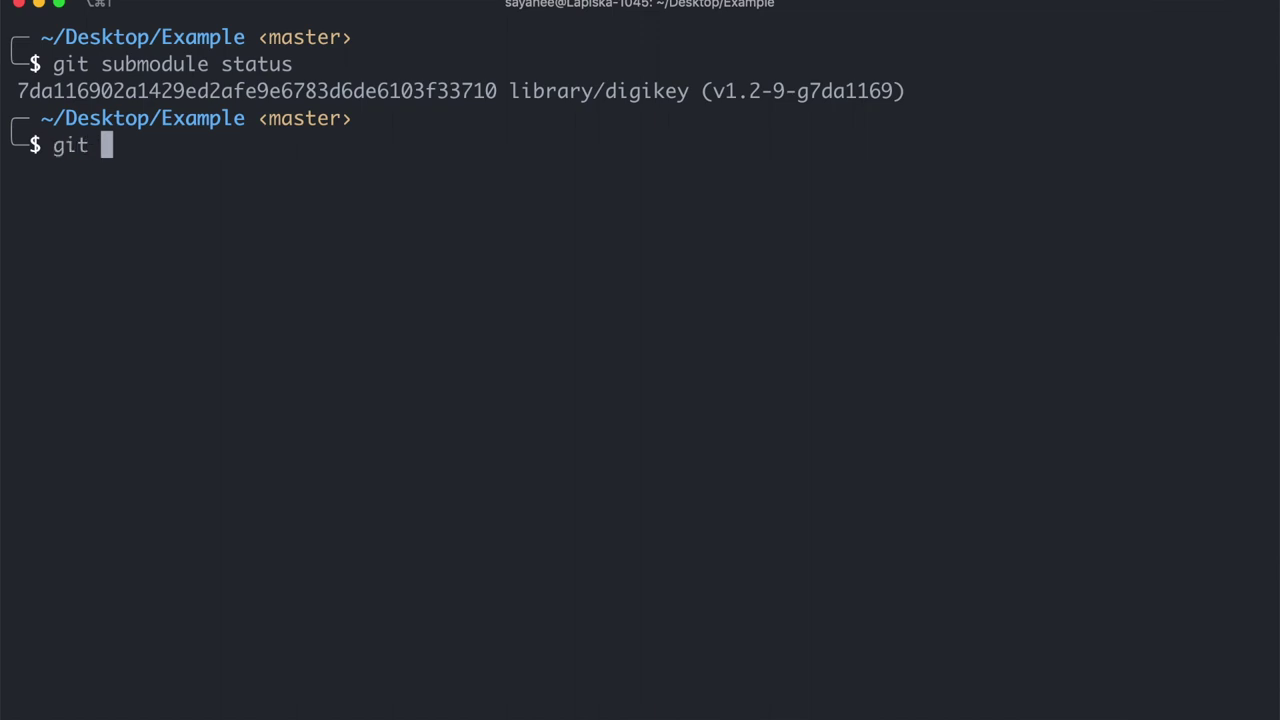
pyautogui.write('submodule update --remote ')
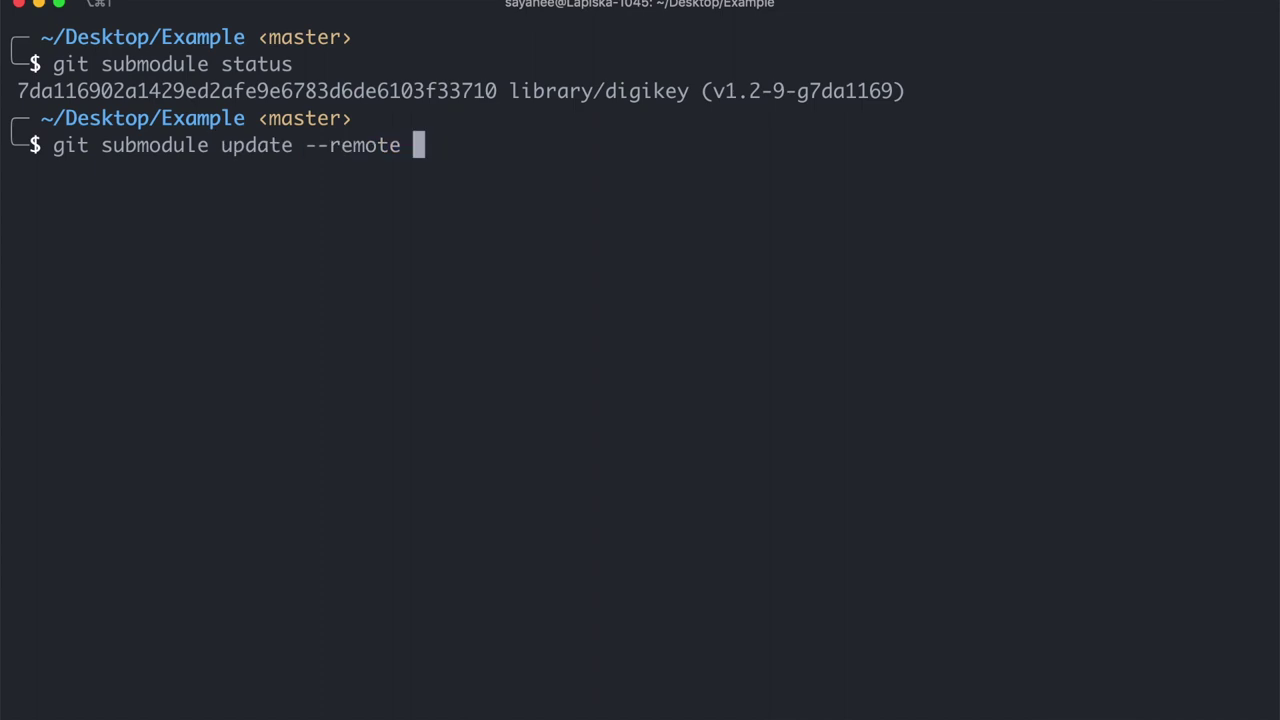
pyautogui.write('li')
pyautogui.press('Tab')
pyautogui.press('Tab')
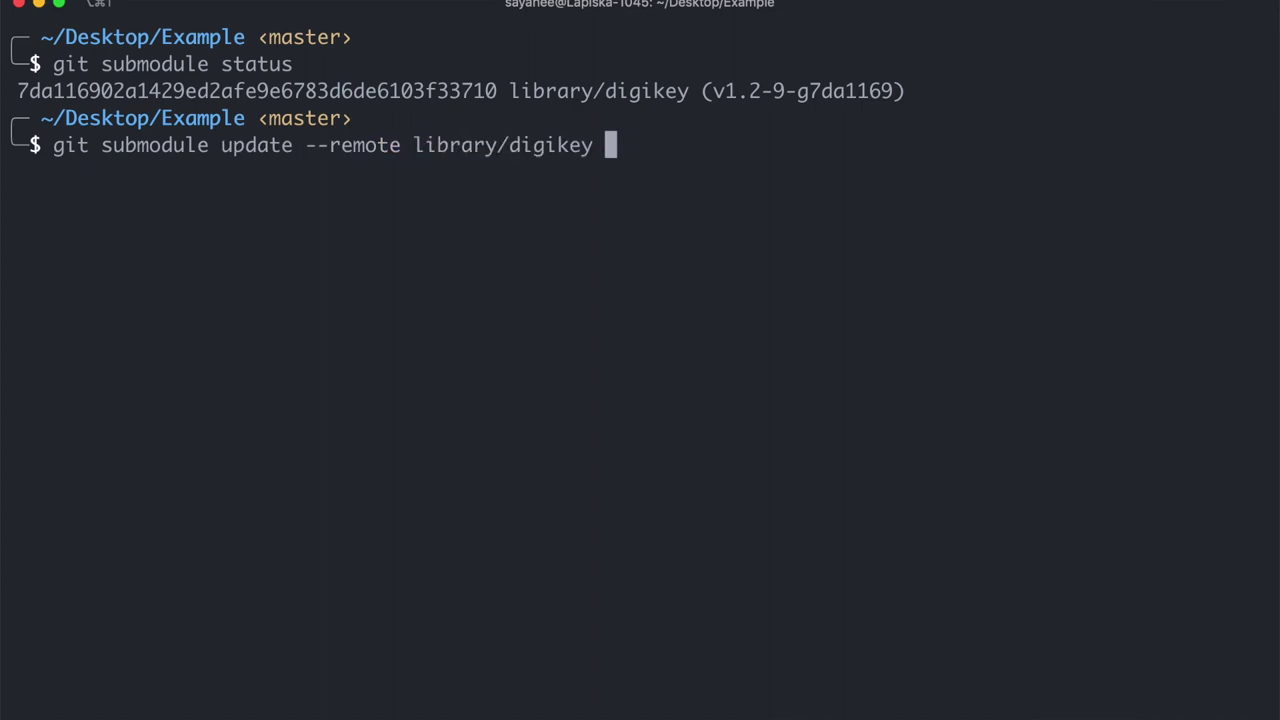
pyautogui.press('Return')
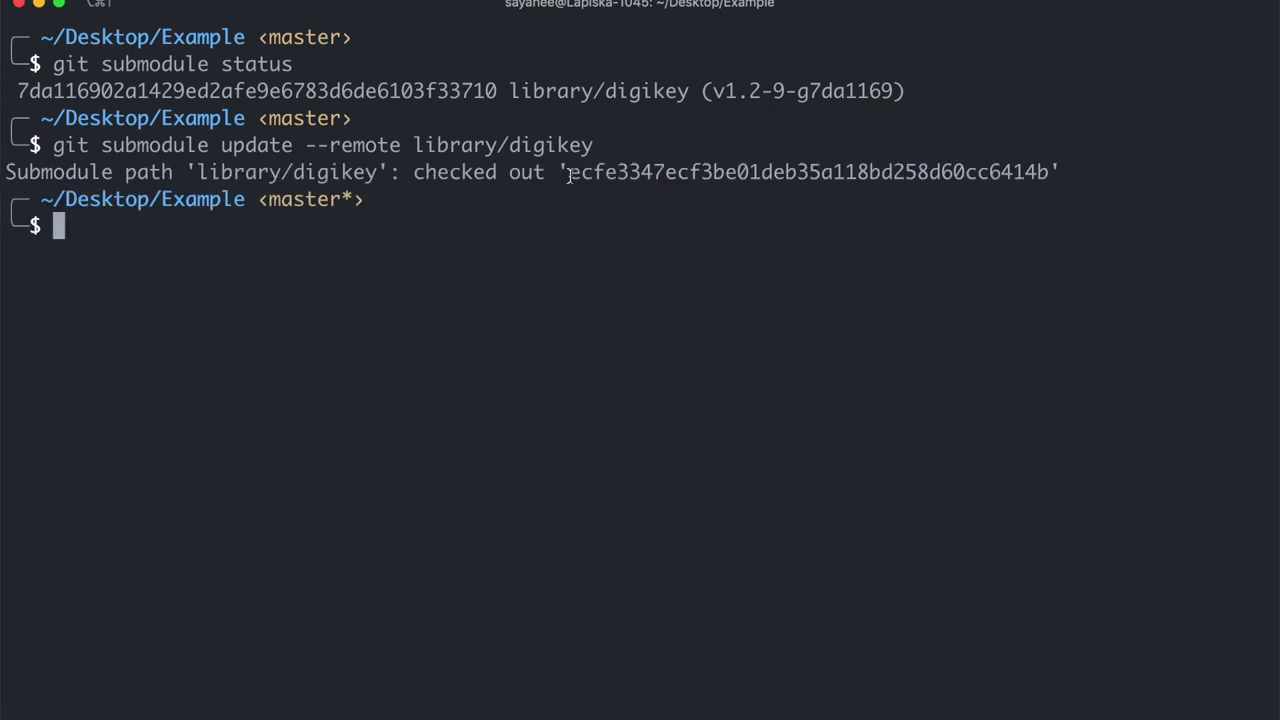
# - Compare the new hash ecfe3347 with the latest GitHub commit, then return to iTerm
pyautogui.moveTo(567, 176); pyautogui.dragTo(665, 172)
pyautogui.press('super+Tab')
pyautogui.press('super+Tab')
pyautogui.click(740, 10)
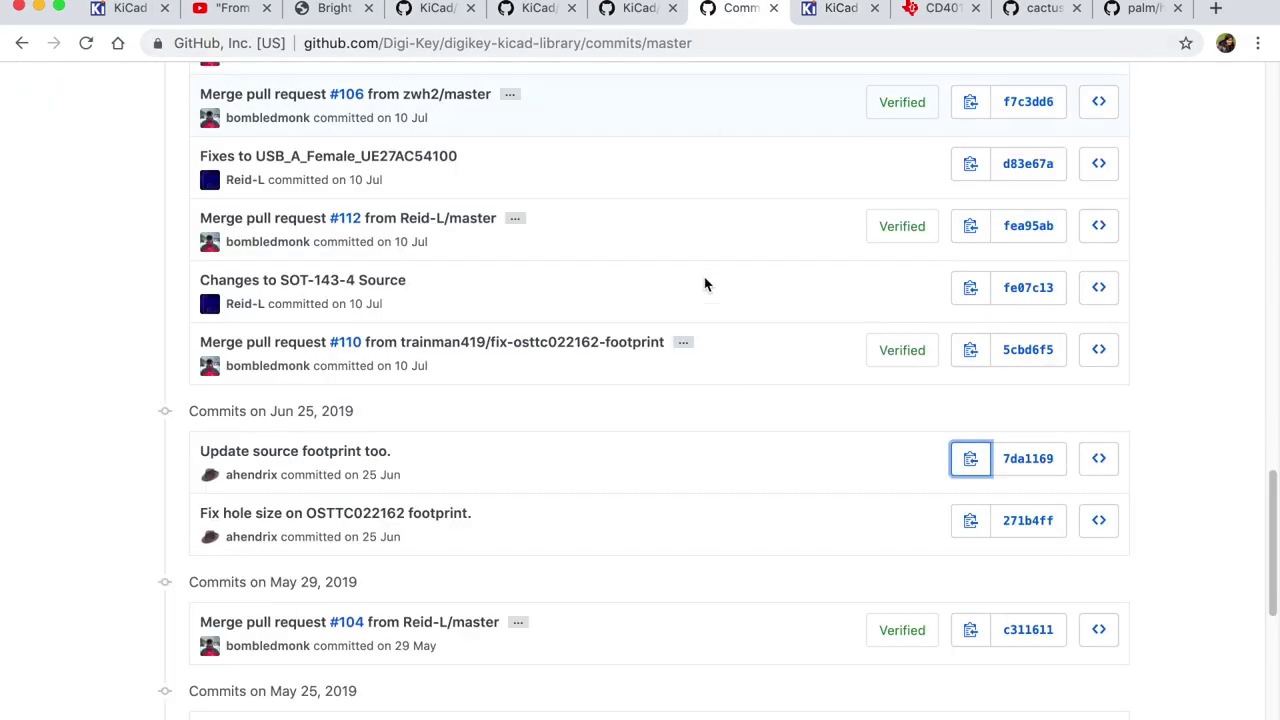
pyautogui.scroll(15, 704, 286)
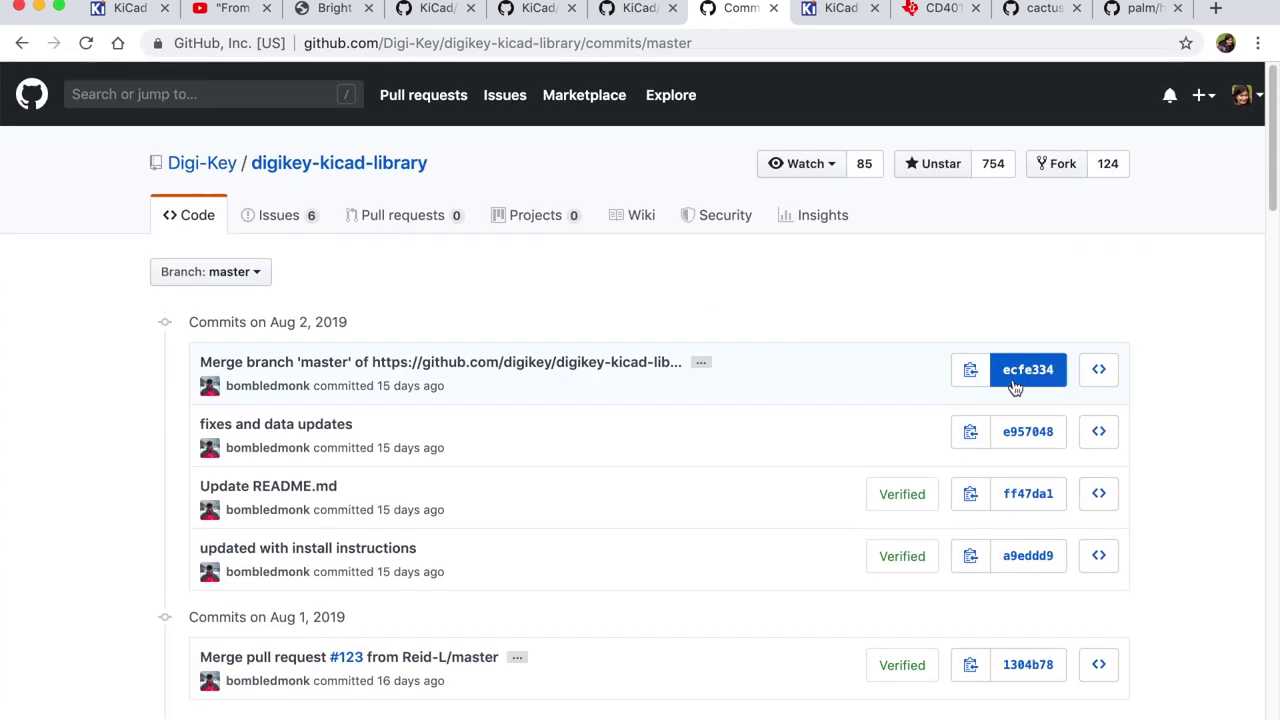
pyautogui.press('super+Tab')
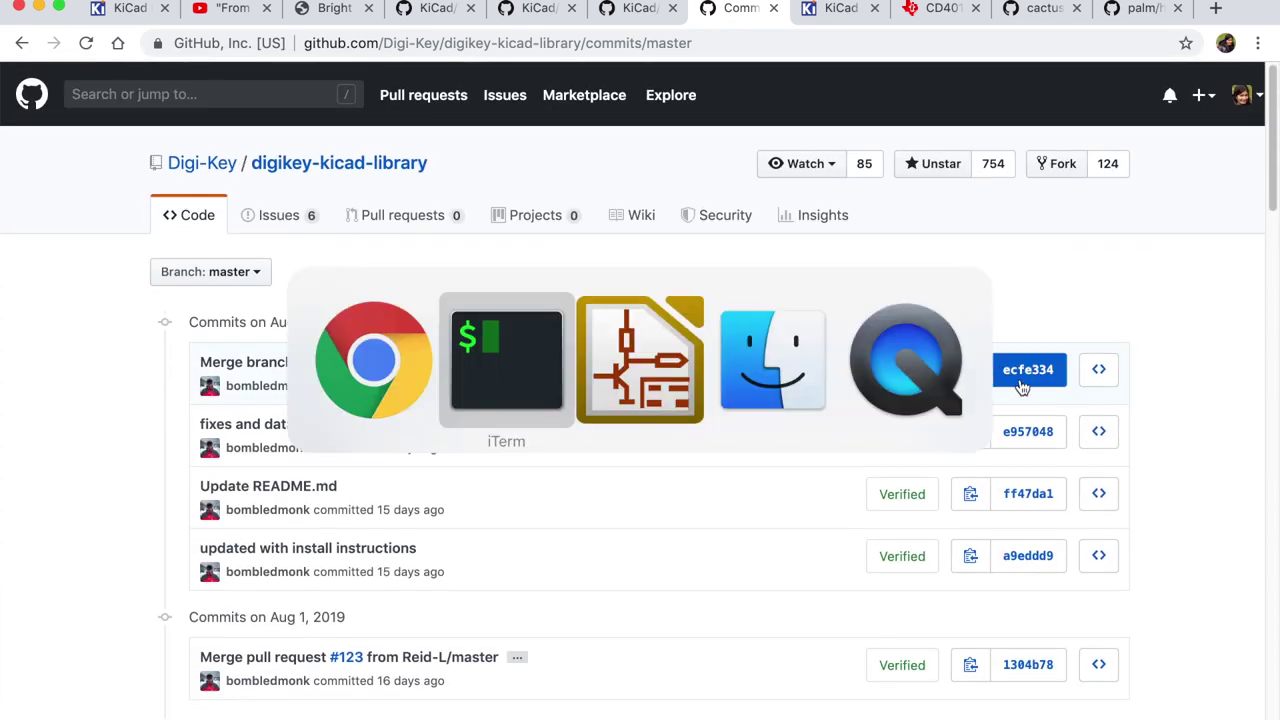
# - Run git status to review the updated submodule
pyautogui.write('gs')
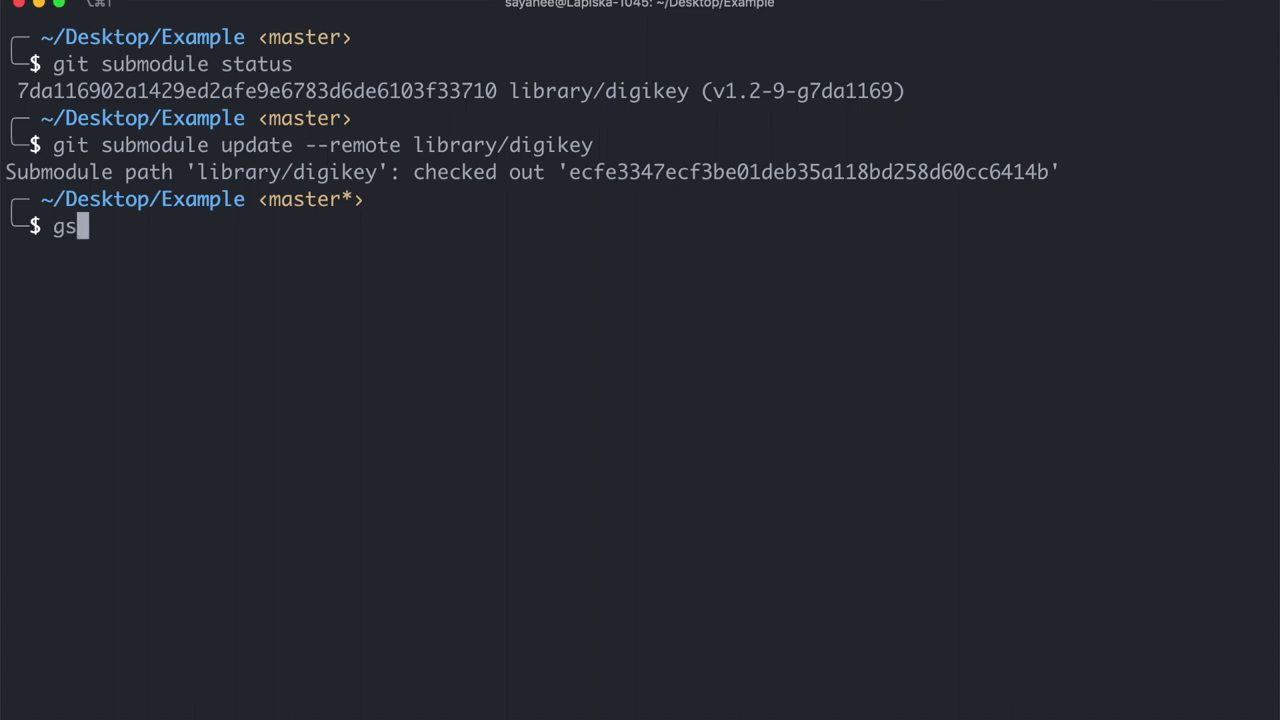
pyautogui.press('BackSpace')
pyautogui.write('t')
pyautogui.press('BackSpace')
pyautogui.write('it status')
pyautogui.press('Return')
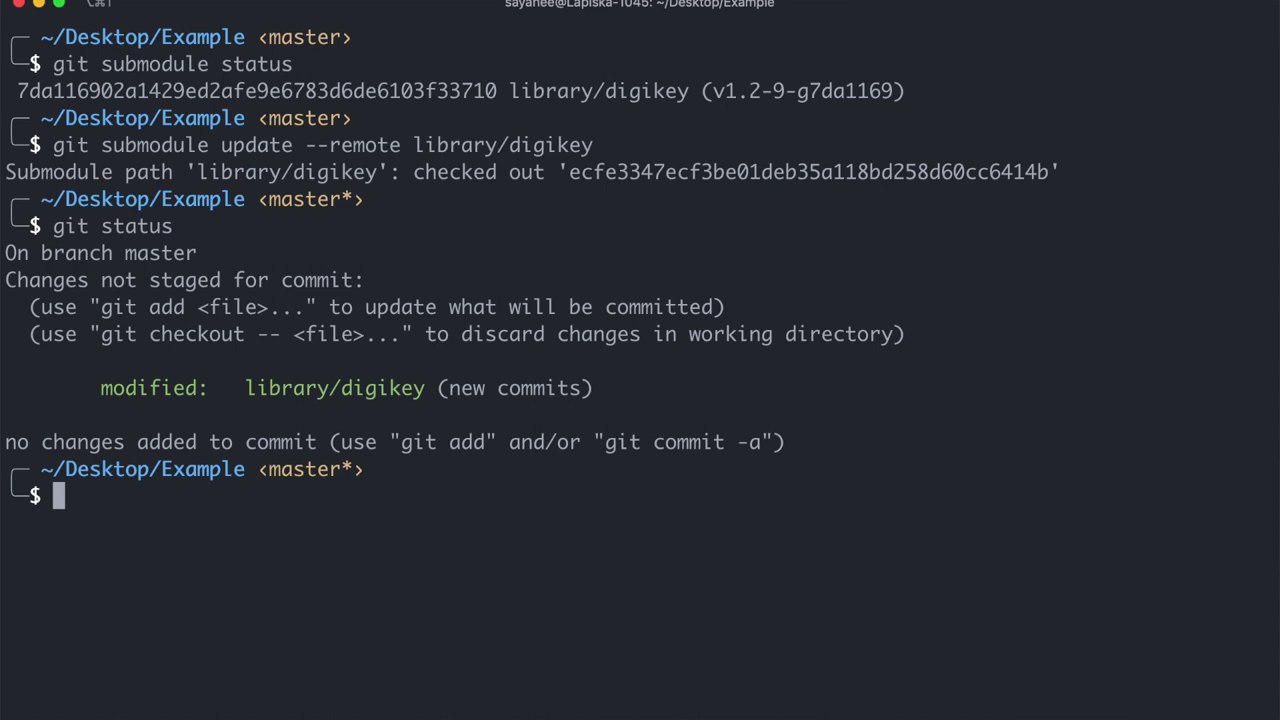
# - Commit the submodule bump as "Update kicad library" and return to the browser
pyautogui.write('gc ""')
pyautogui.press('Left')
pyautogui.write('Updated')
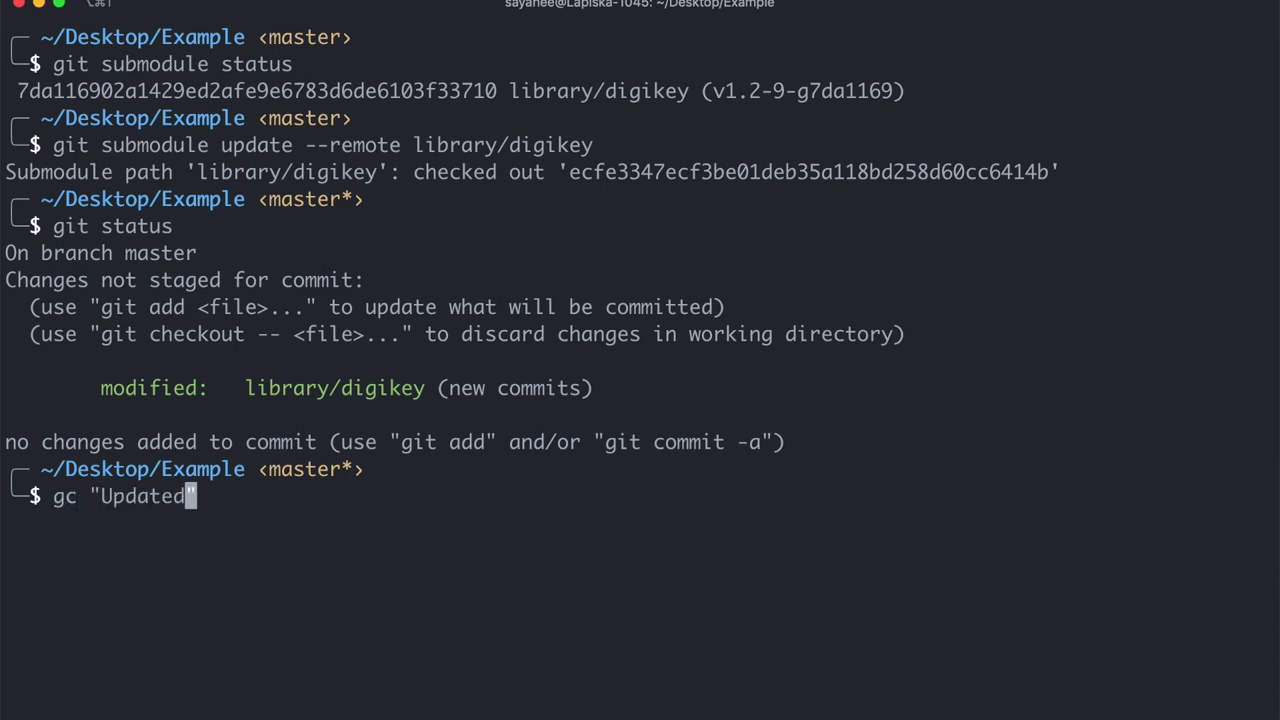
pyautogui.press('BackSpace')
pyautogui.press('BackSpace')
pyautogui.write('kicad library')
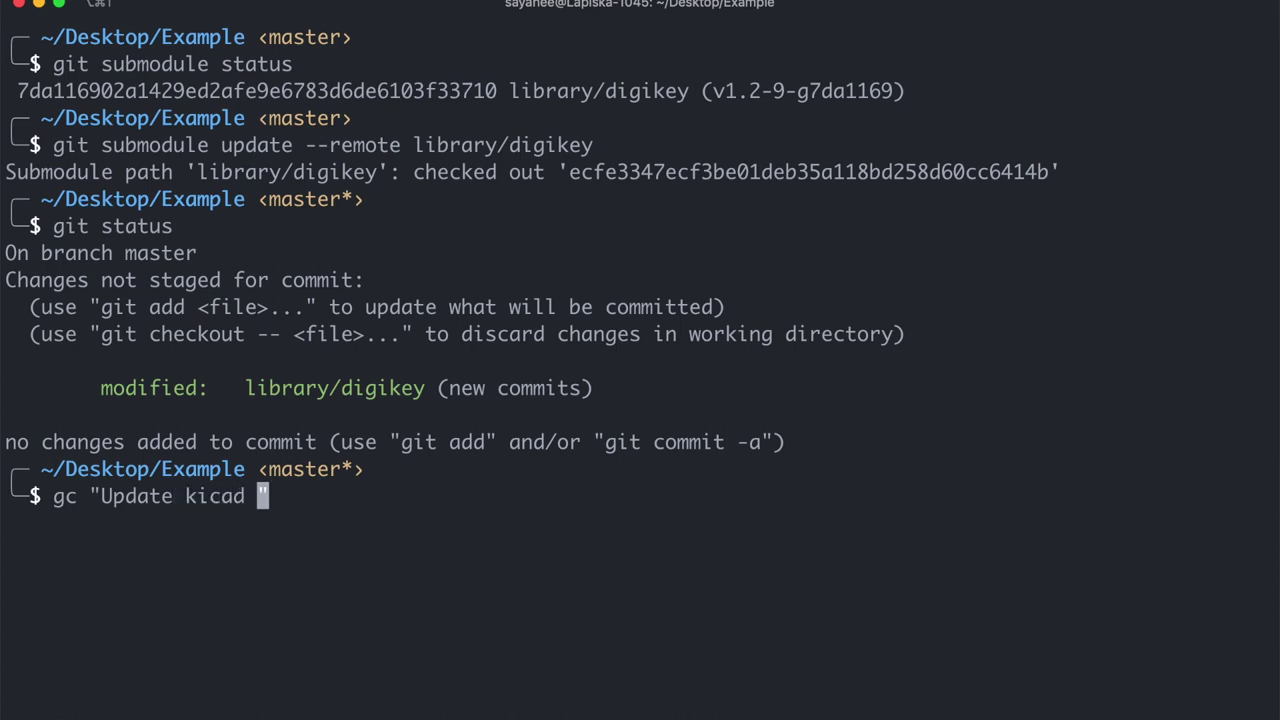
pyautogui.press('Return')
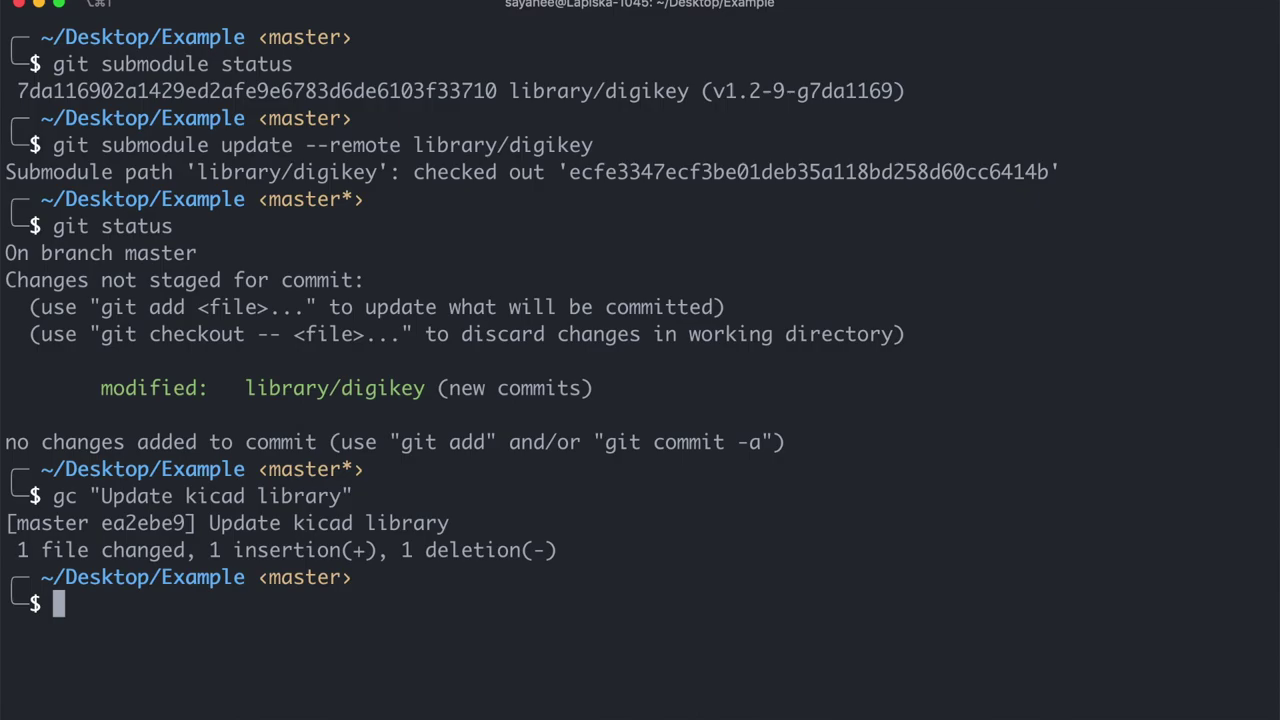
pyautogui.press('super+Tab')
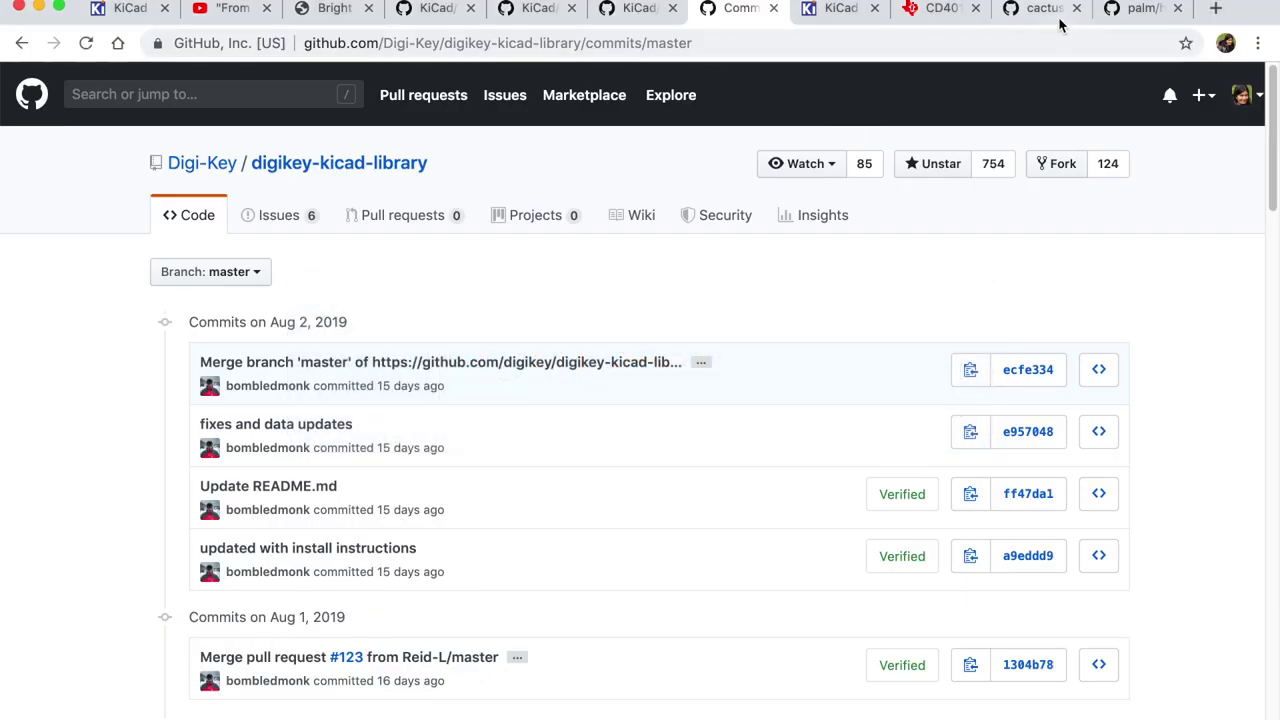
# - Check the cactus and palm hardware folders, then open palm's library submodule at cb18089
pyautogui.click(1050, 12)
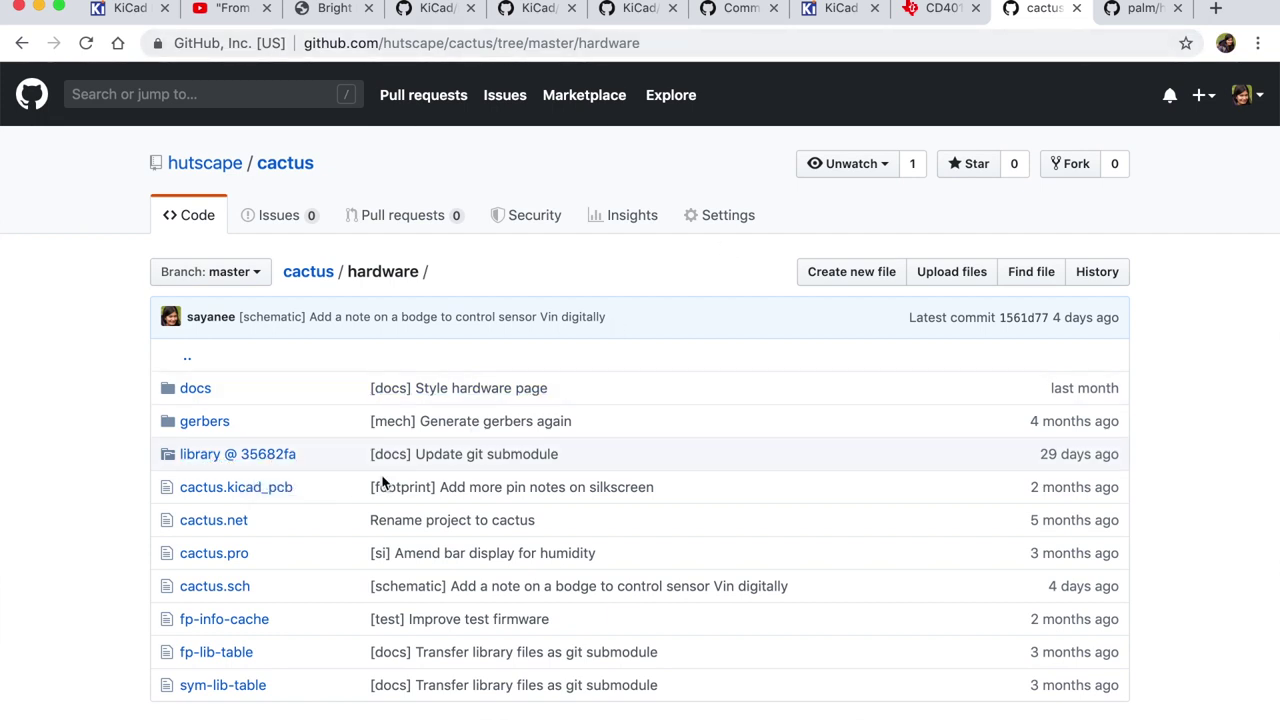
pyautogui.scroll(-1, 366, 490)
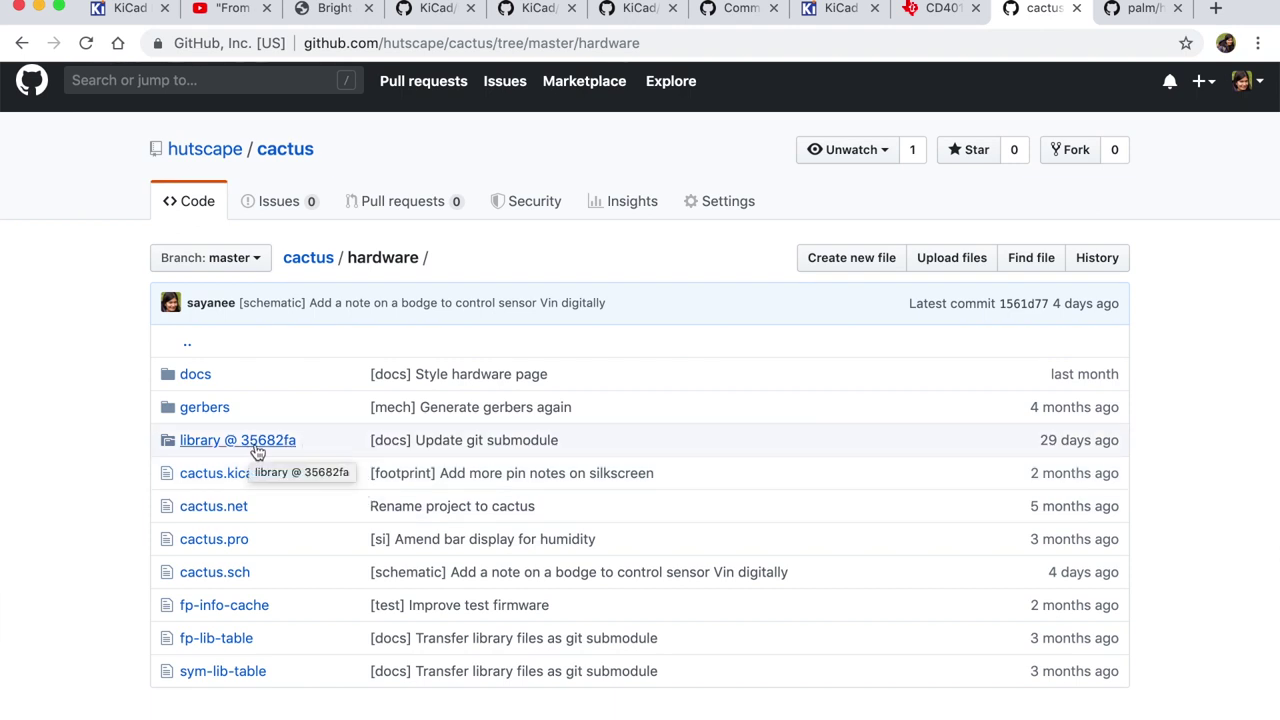
pyautogui.click(1132, 9)
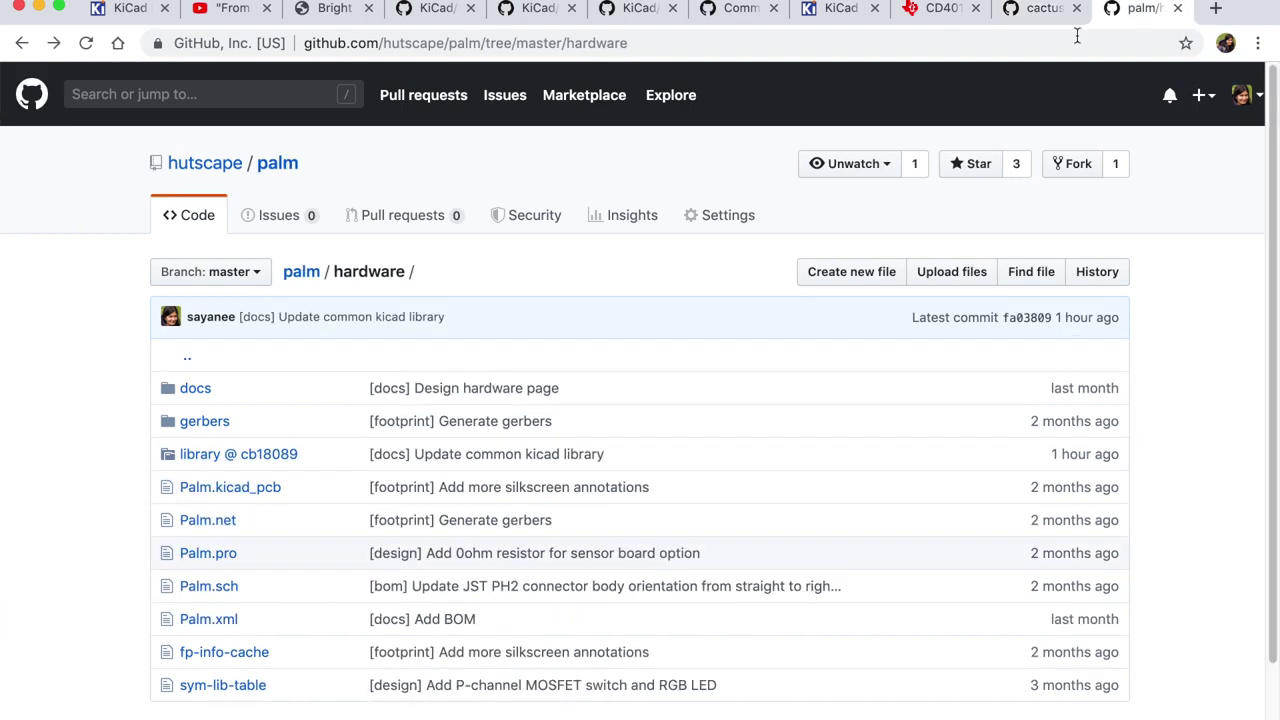
pyautogui.click(283, 459)
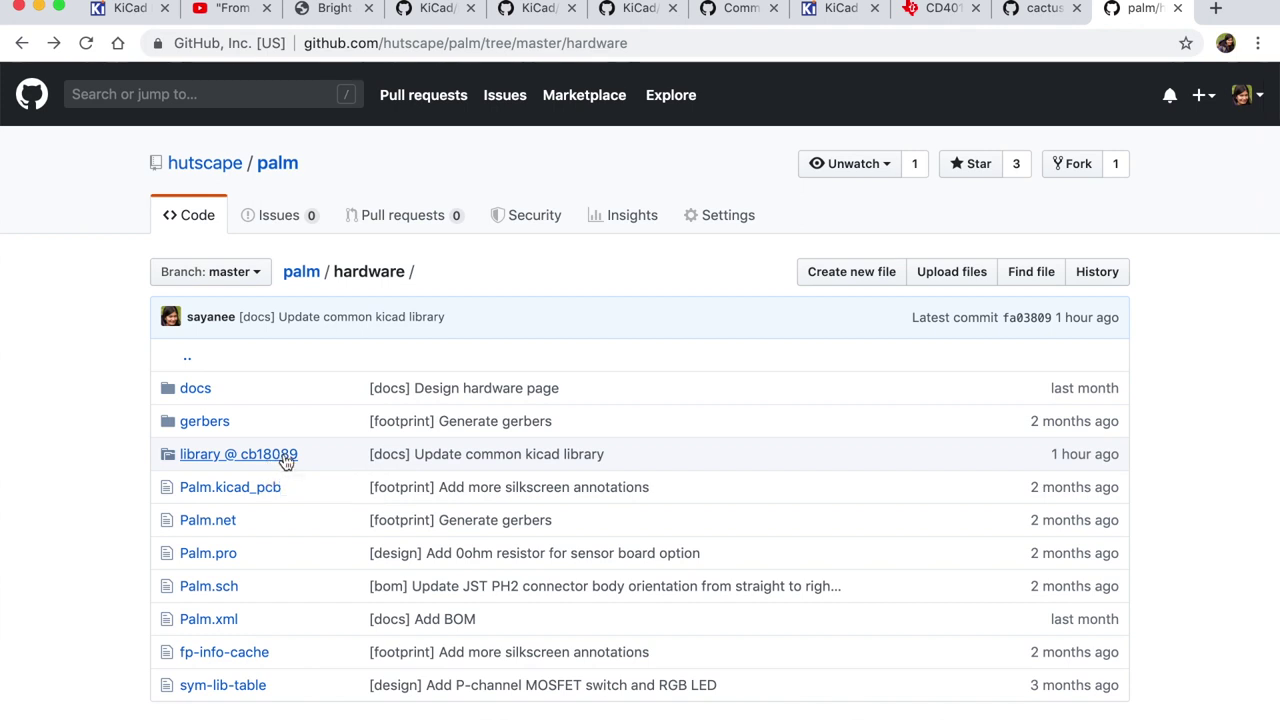